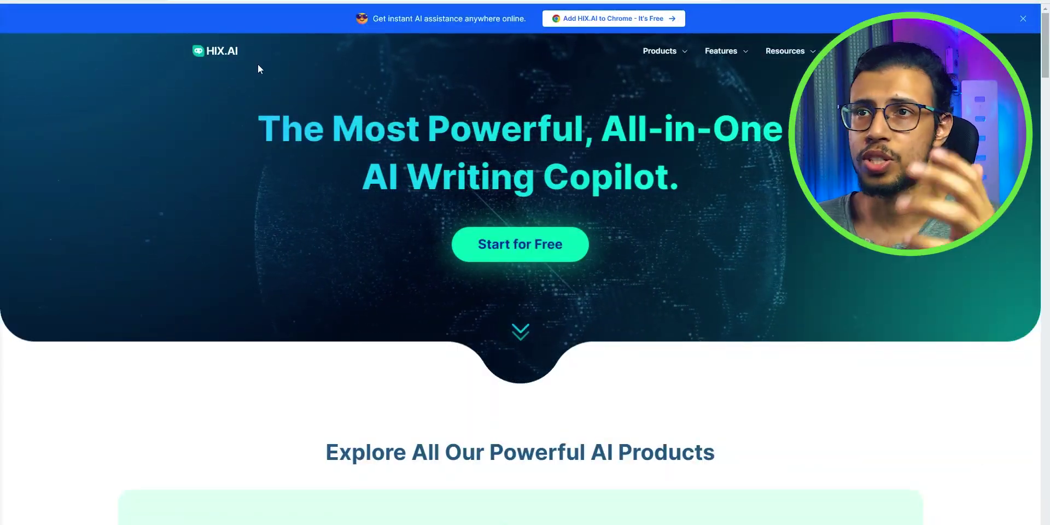
# Highlight the headline on the HIX.AI home page and start using the service for free.
pyautogui.doubleClick(298, 132)
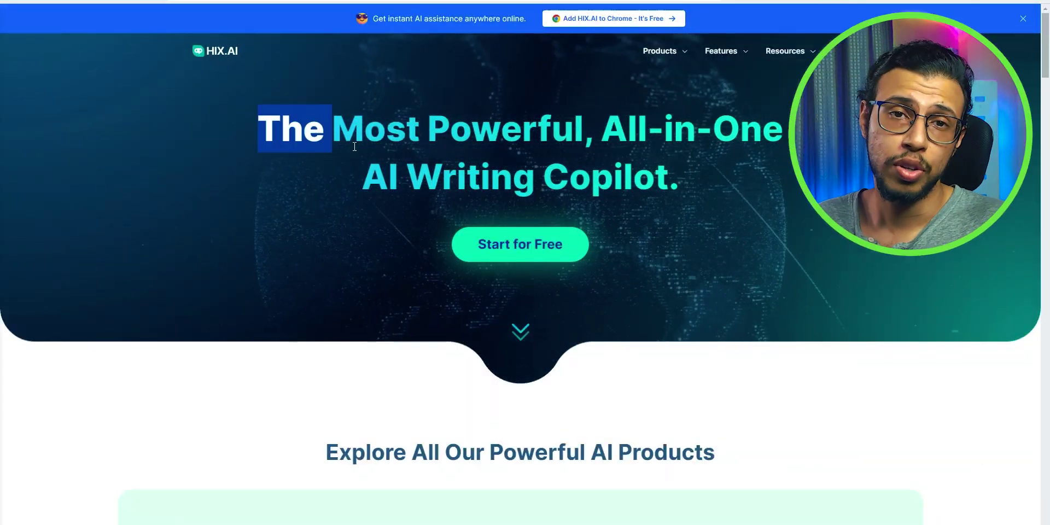
pyautogui.moveTo(355, 147); pyautogui.dragTo(737, 170)
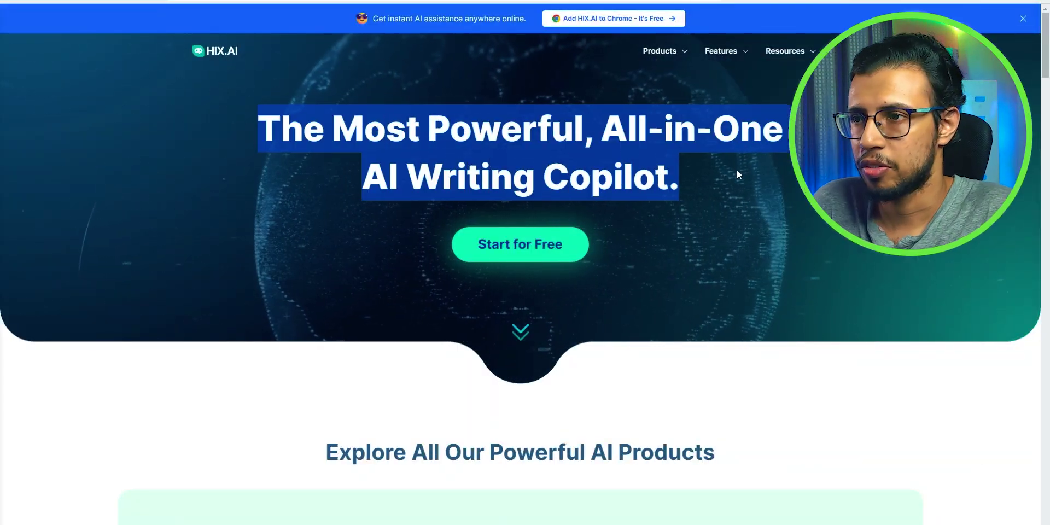
pyautogui.click(521, 245)
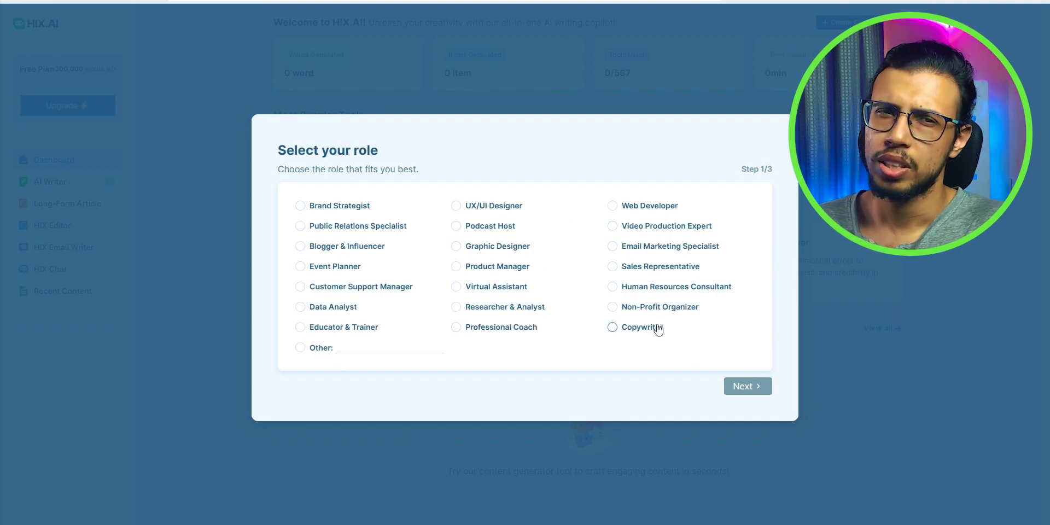
# Complete the onboarding survey with role Copywriter, workforce Solo Entrepreneur (Just Me) and discovery channel Online Advertisement.
pyautogui.click(634, 329)
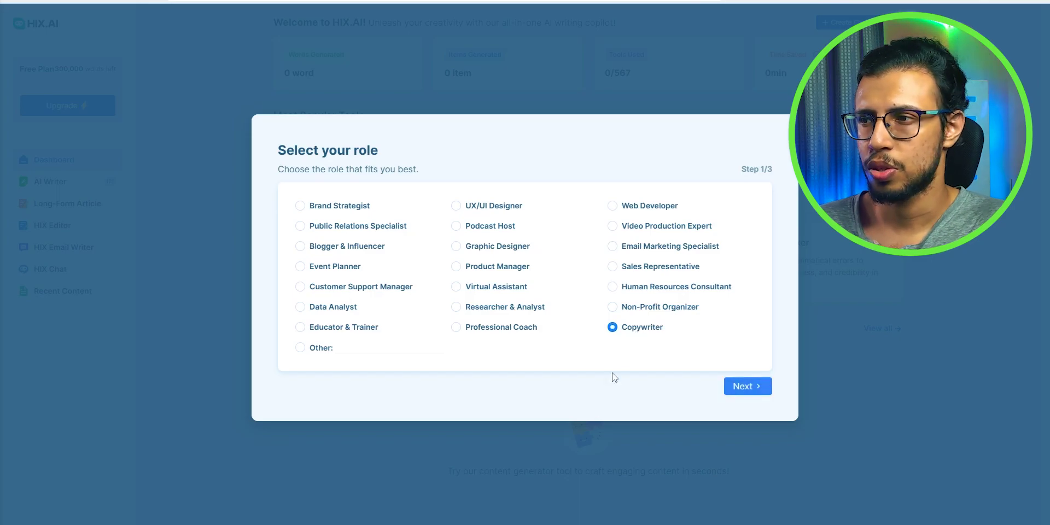
pyautogui.click(751, 388)
pyautogui.click(375, 257)
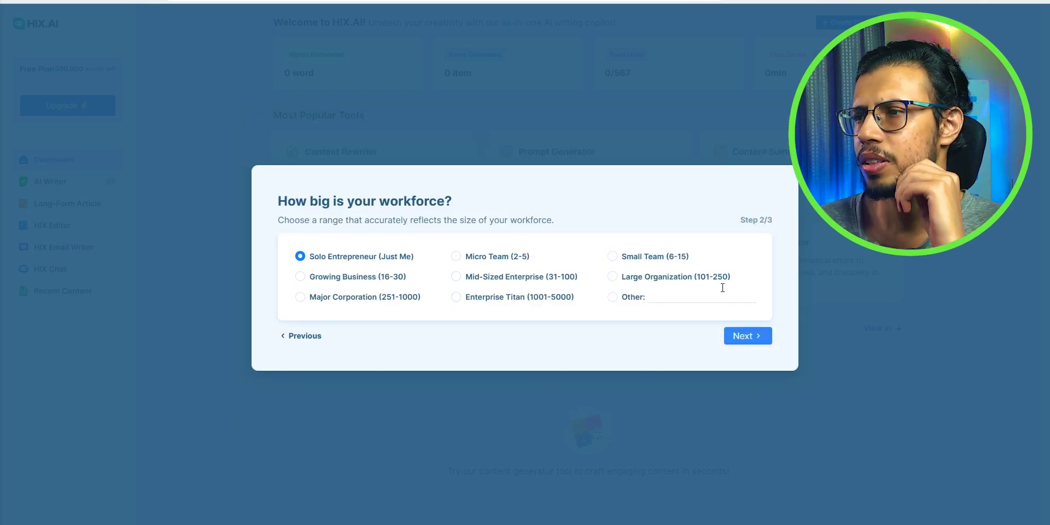
pyautogui.click(747, 335)
pyautogui.click(645, 273)
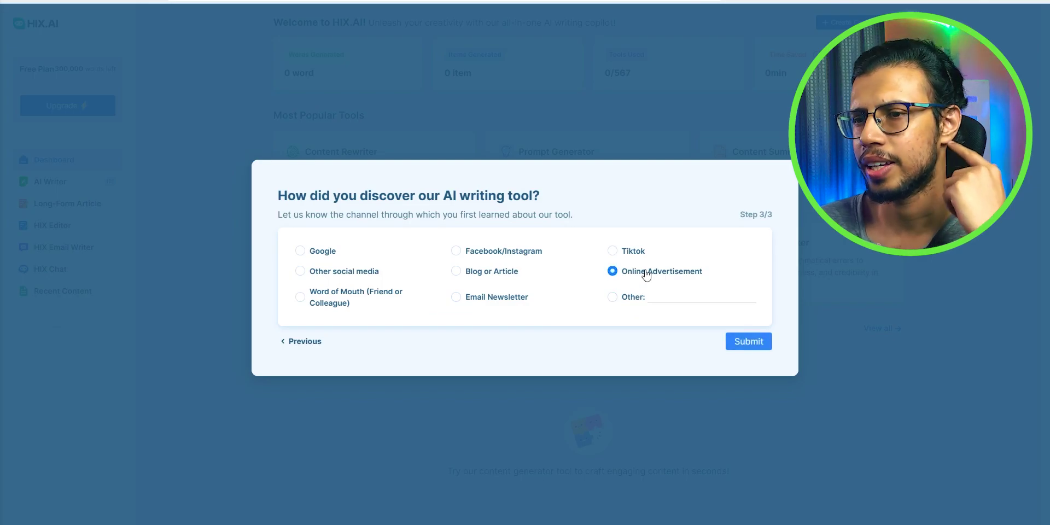
pyautogui.click(747, 341)
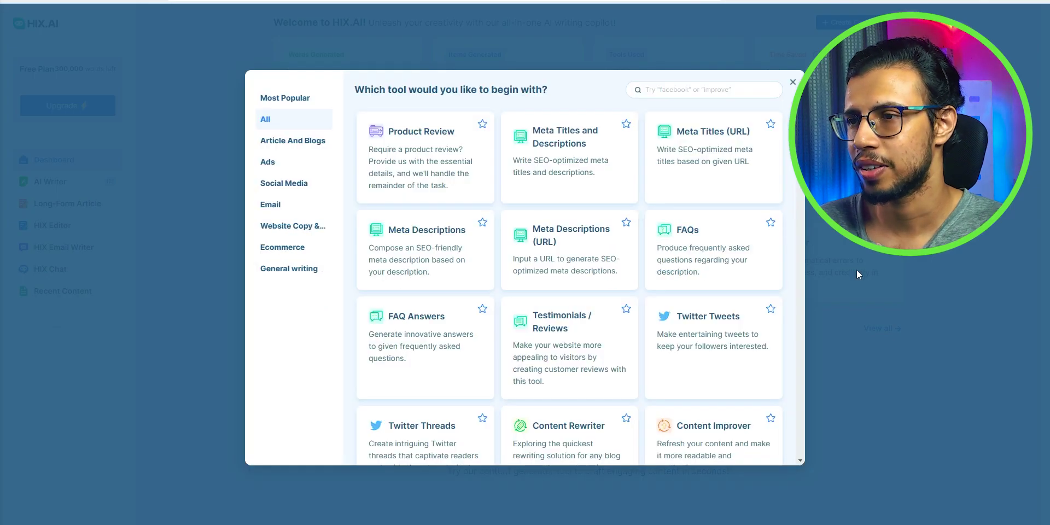
# Look through the full list of AI writing tools offered to begin with.
pyautogui.scroll(-5, 691, 287)
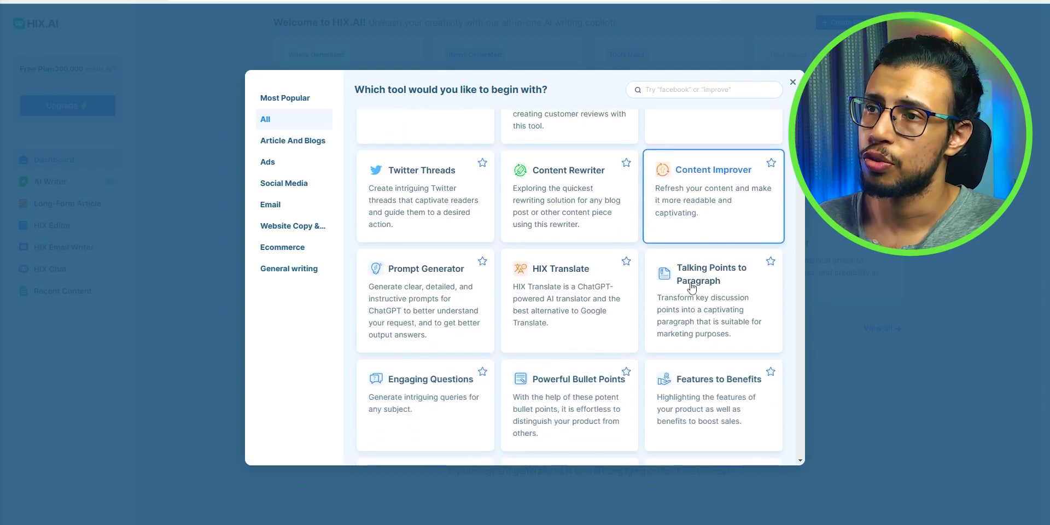
pyautogui.scroll(-3, 692, 287)
pyautogui.scroll(-2, 692, 287)
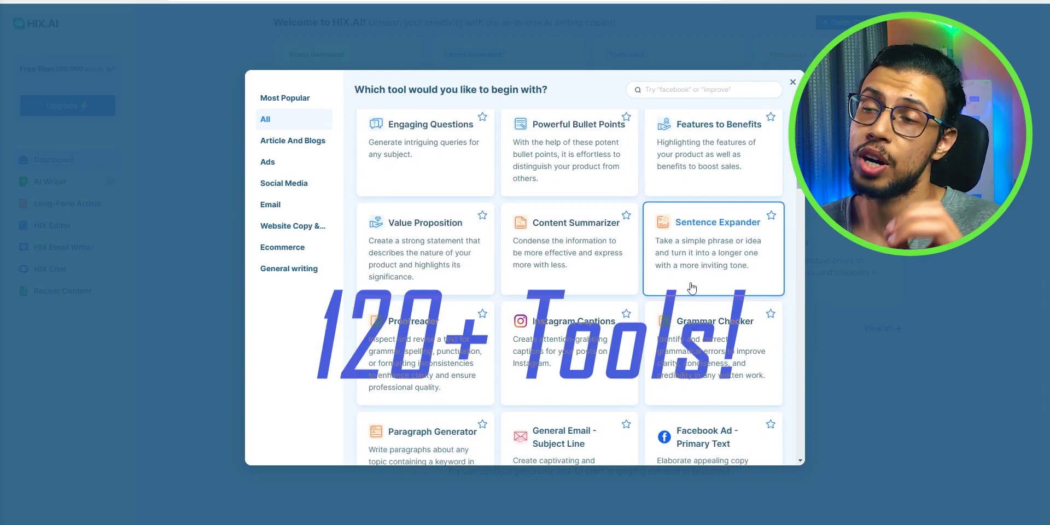
pyautogui.scroll(-5, 692, 287)
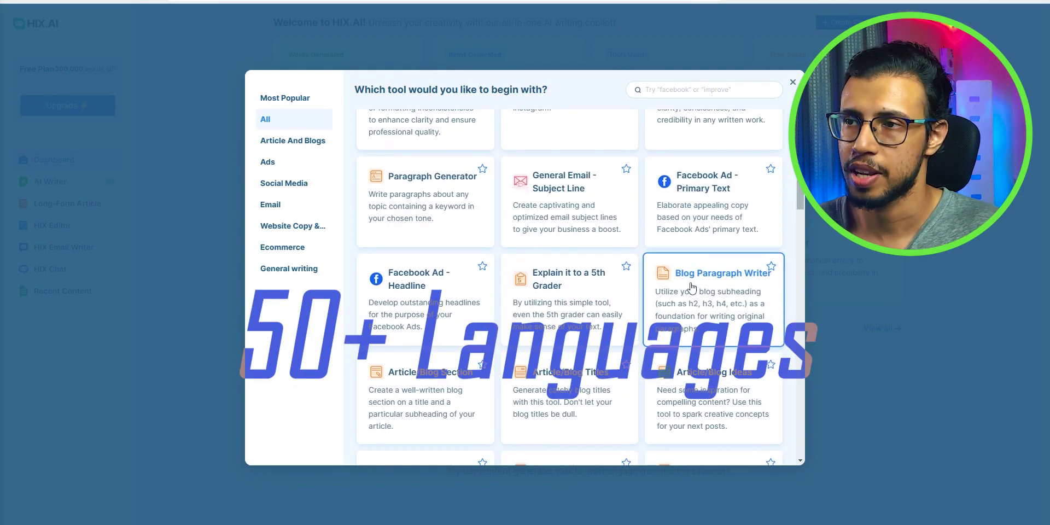
pyautogui.scroll(-7, 692, 287)
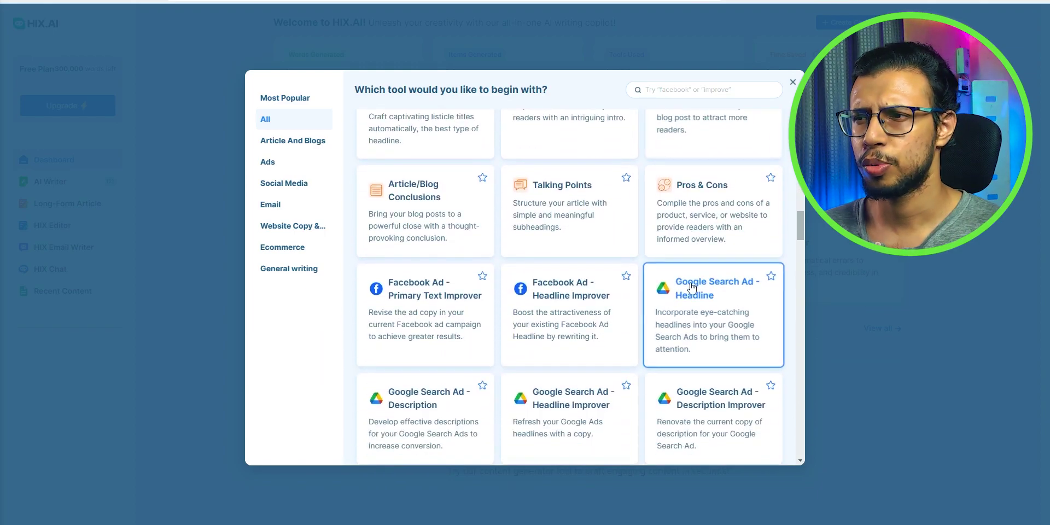
pyautogui.scroll(-5, 692, 286)
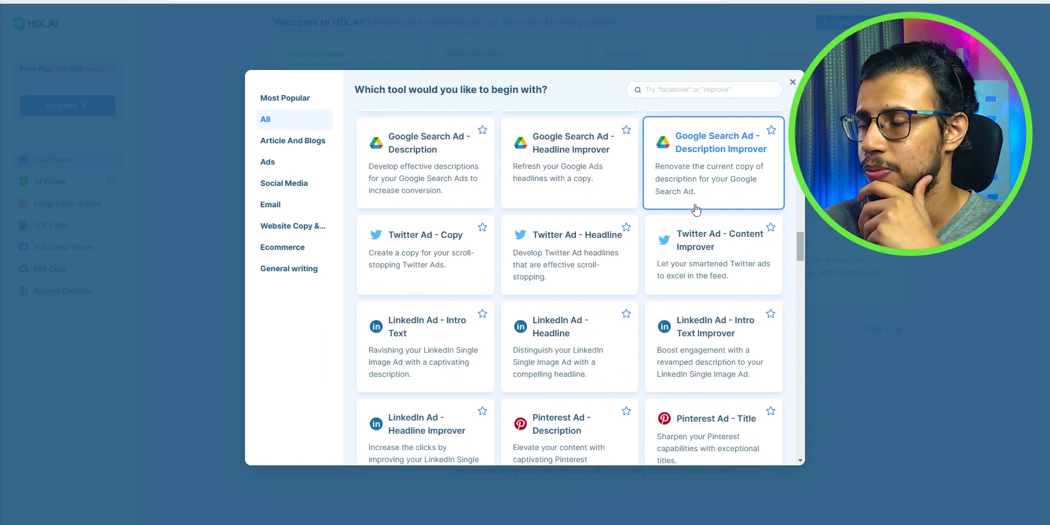
pyautogui.scroll(-3, 587, 335)
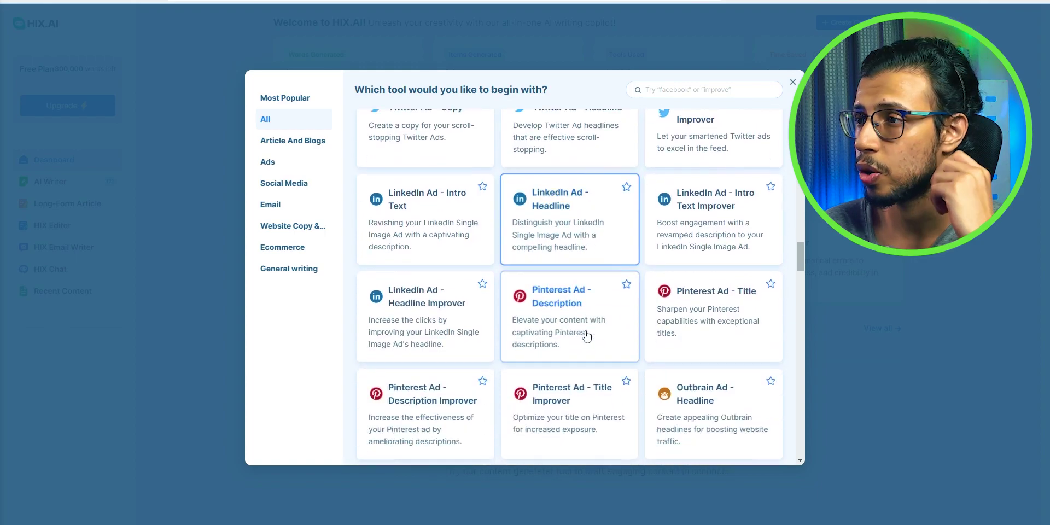
pyautogui.scroll(-2, 628, 263)
# Dismiss the tool picker and open the Article Rewriter from the long-form article tools.
pyautogui.click(129, 153)
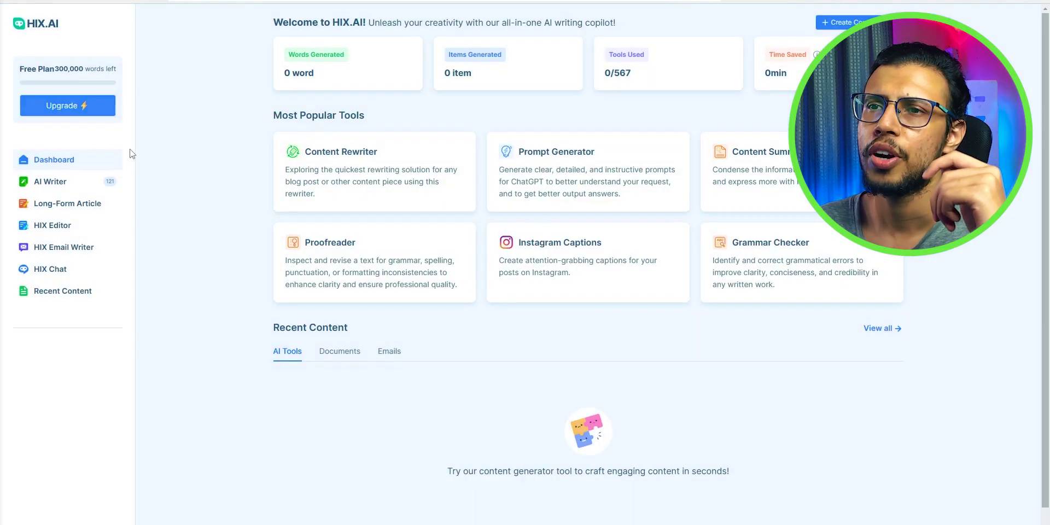
pyautogui.click(98, 204)
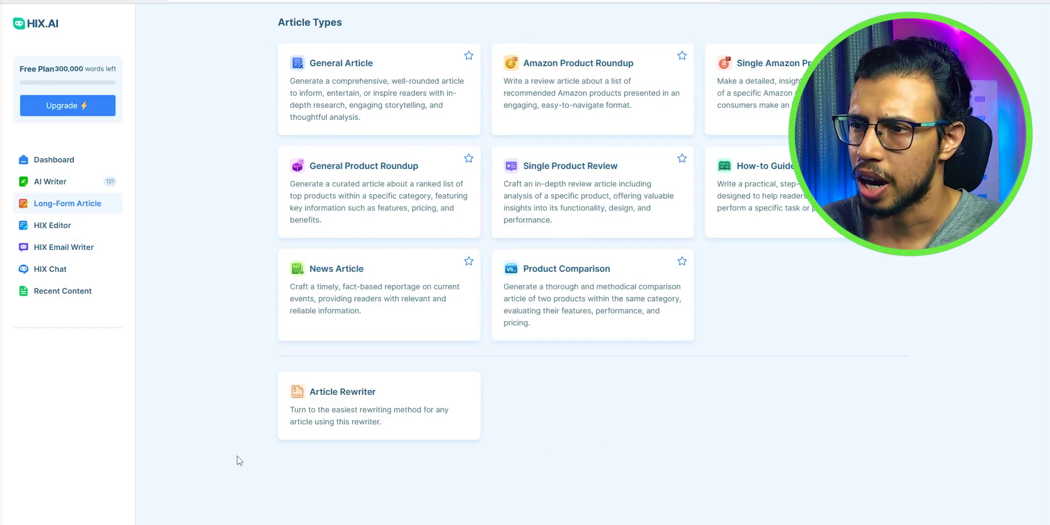
pyautogui.click(375, 412)
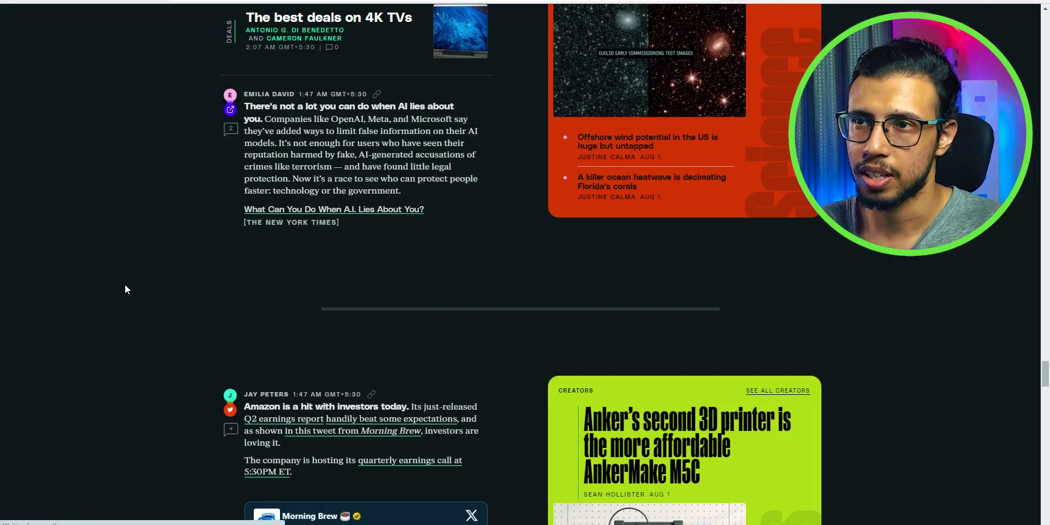
# Find the iPhone 15 event post in The Verge's news feed and open its 9to5Mac source article.
pyautogui.scroll(-10, 125, 285)
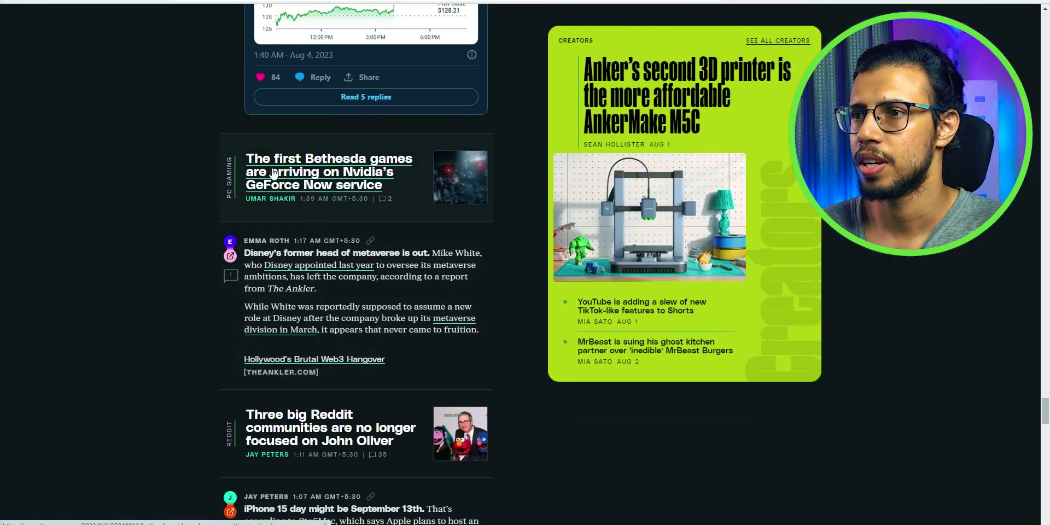
pyautogui.scroll(-2, 257, 246)
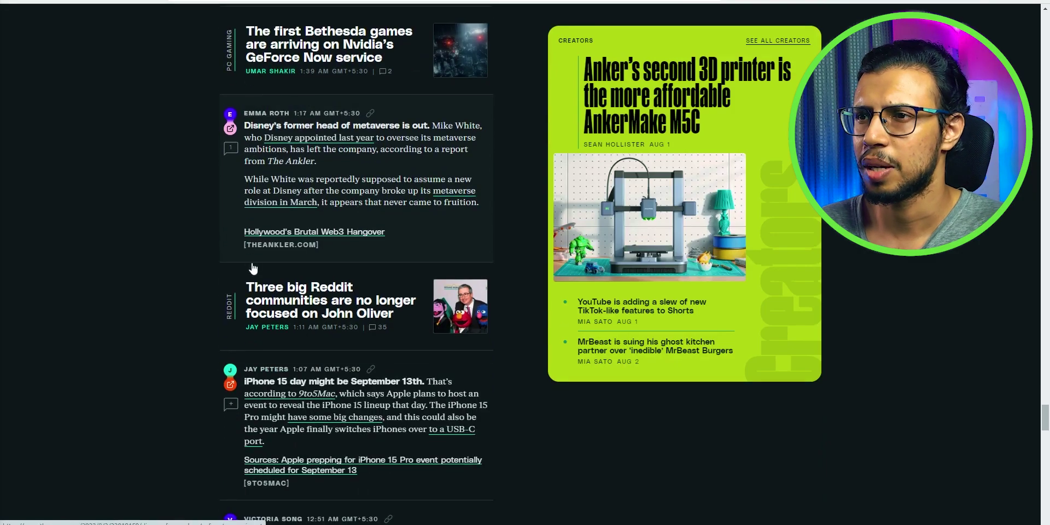
pyautogui.click(359, 298)
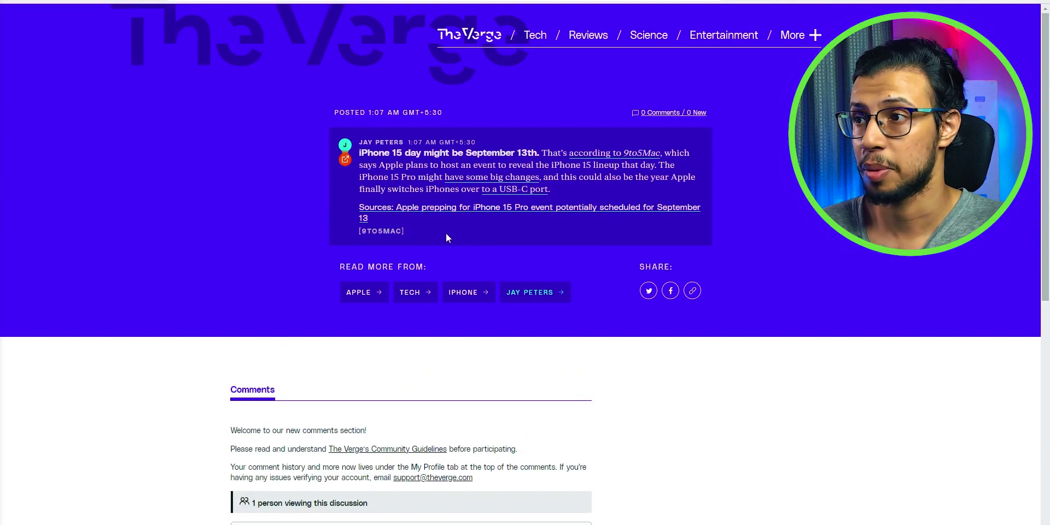
pyautogui.click(441, 213)
# Copy the 9to5Mac article text from the opening paragraph through the first paragraph under "More about the new iPhone".
pyautogui.scroll(-5, 215, 215)
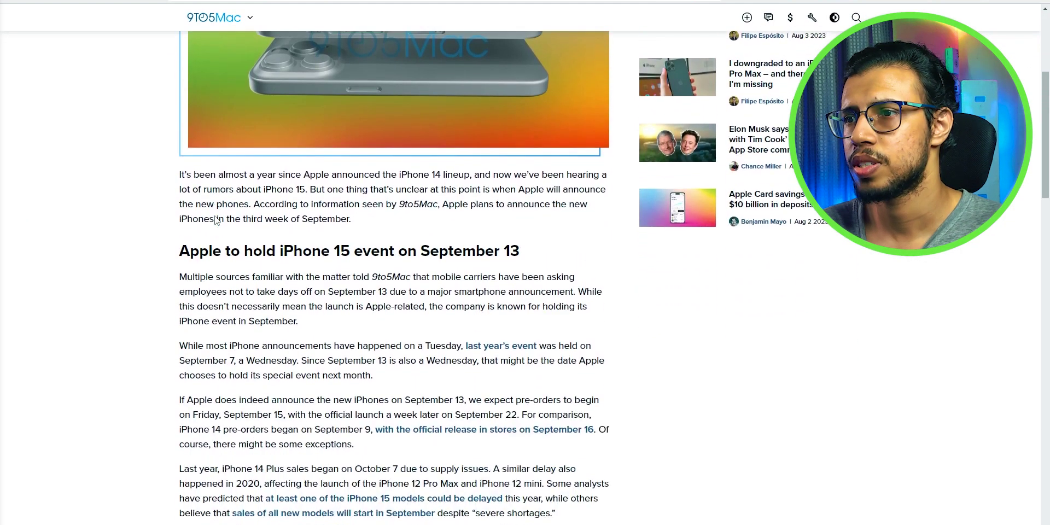
pyautogui.moveTo(181, 174); pyautogui.dragTo(339, 237)
pyautogui.scroll(-7, 246, 229)
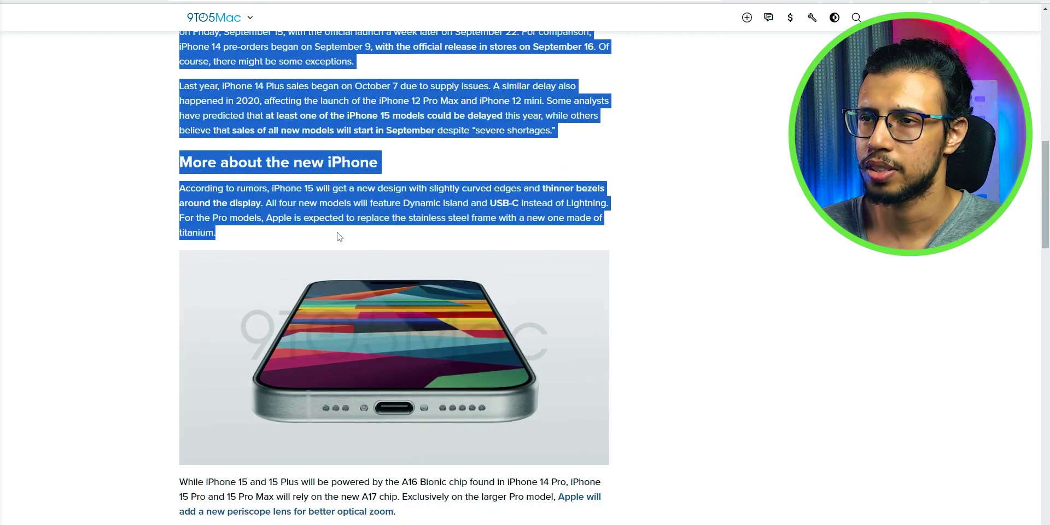
pyautogui.rightClick(340, 236)
pyautogui.click(353, 244)
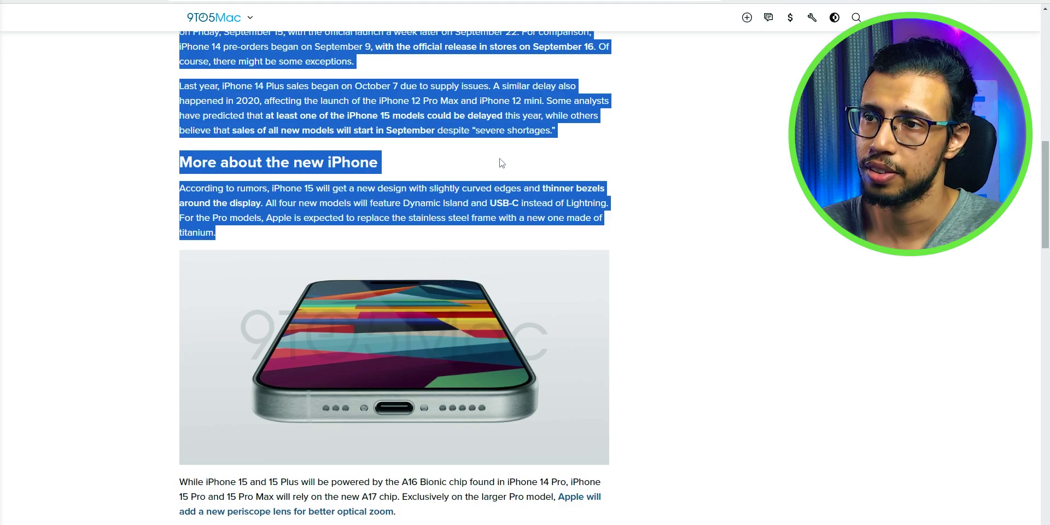
# Switch back to HIX.AI, paste the copied article as the Article Rewriter's original text and have it rewritten.
pyautogui.hotkey('ctrl', 'Tab')
pyautogui.click(241, 168)
pyautogui.hotkey('ctrl', 'v')
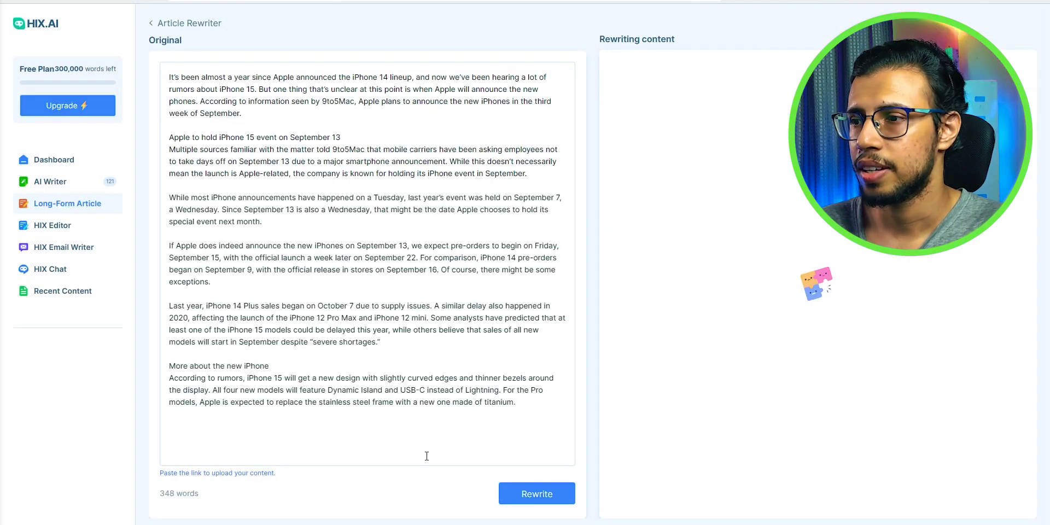
pyautogui.click(523, 487)
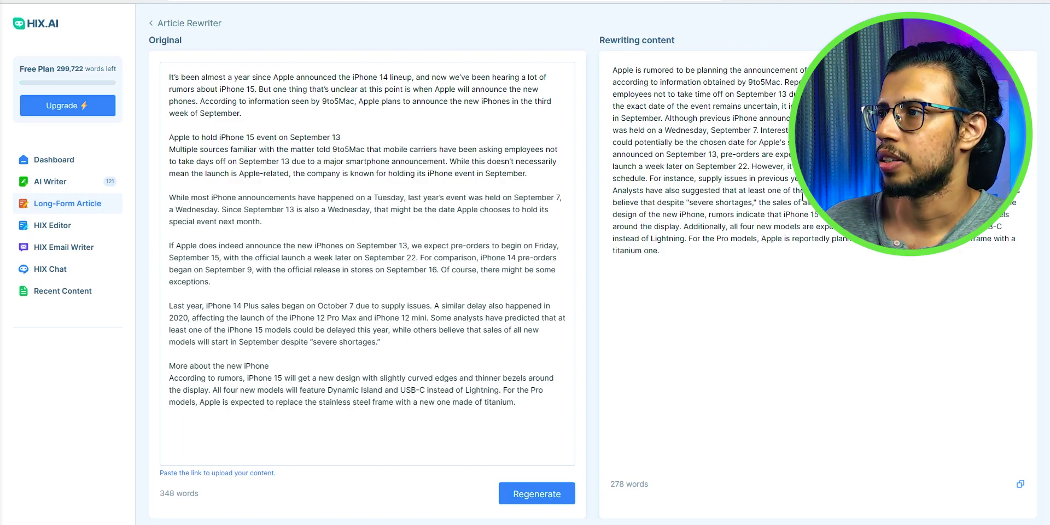
# Copy the entire rewritten article and paste it into the body of an untitled HIX Editor document.
pyautogui.moveTo(668, 253); pyautogui.dragTo(609, 70)
pyautogui.rightClick(703, 112)
pyautogui.click(727, 117)
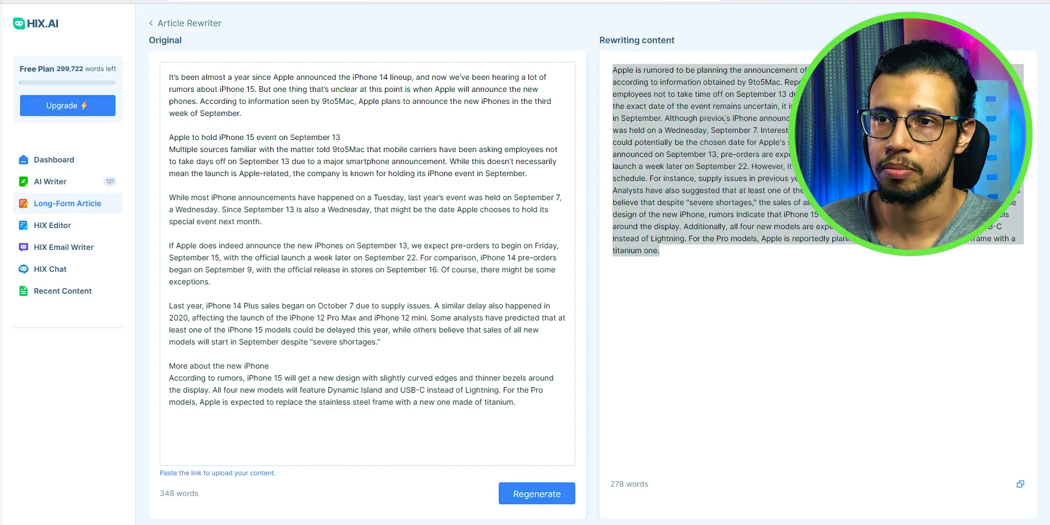
pyautogui.click(52, 225)
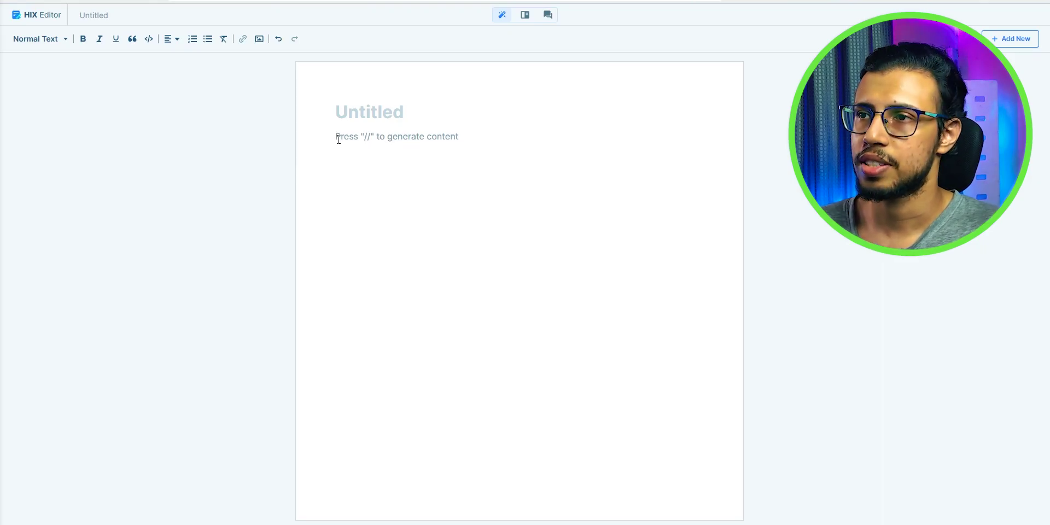
pyautogui.click(395, 141)
pyautogui.hotkey('ctrl', 'v')
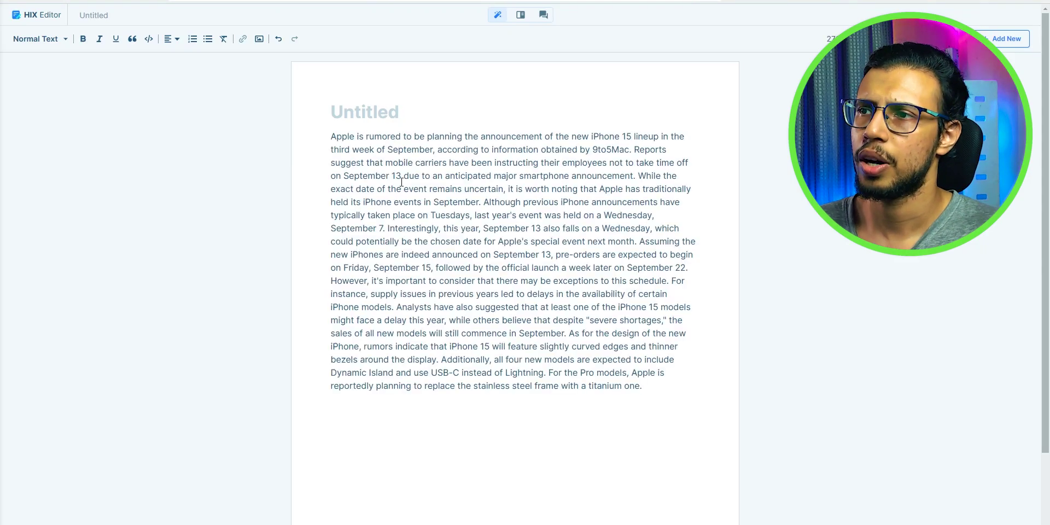
# Split the pasted text into paragraphs starting at "While the exact date", "Interestingly", "For instance", "As for the design" and "For the Pro models".
pyautogui.press('Return')
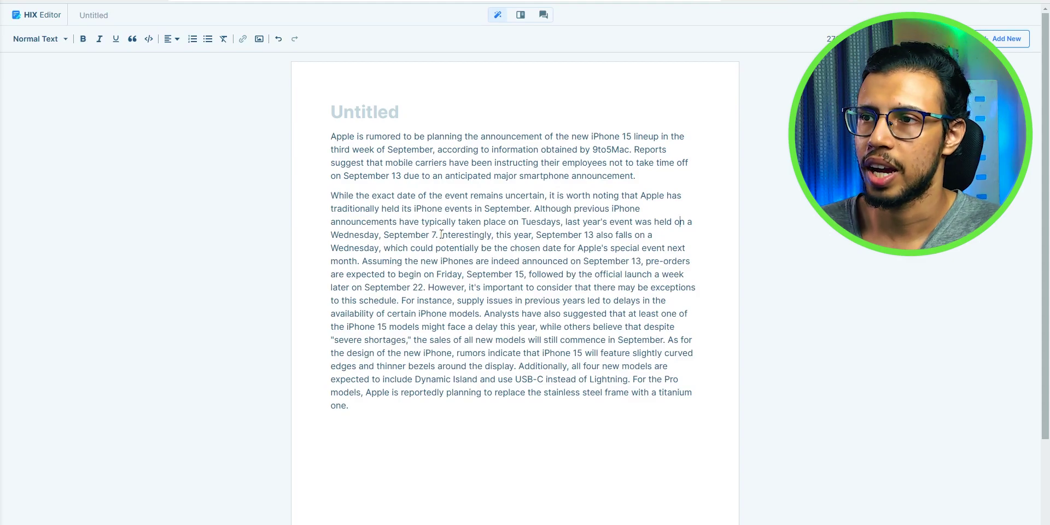
pyautogui.click(441, 234)
pyautogui.press('Return')
pyautogui.click(630, 307)
pyautogui.press('Return')
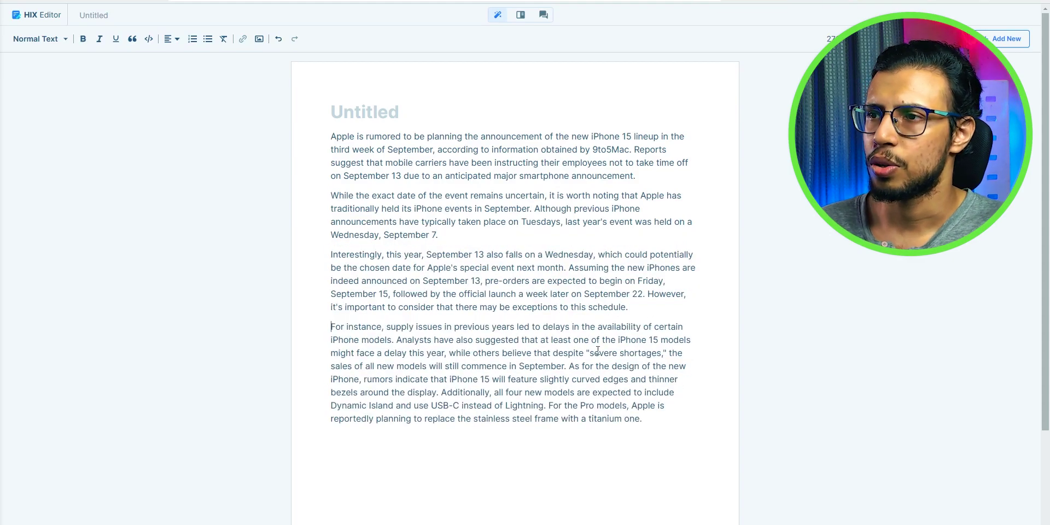
pyautogui.click(569, 366)
pyautogui.press('Return')
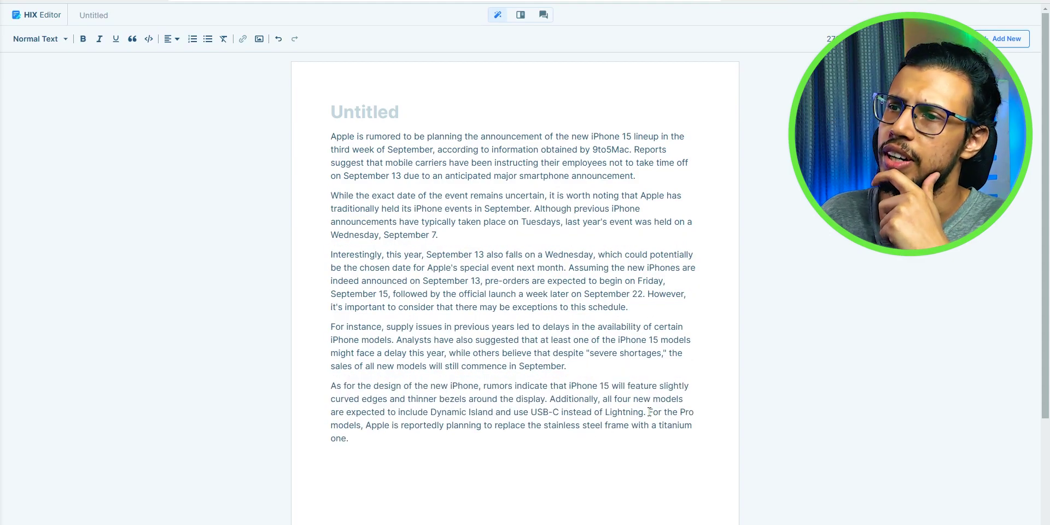
pyautogui.click(648, 412)
pyautogui.press('Return')
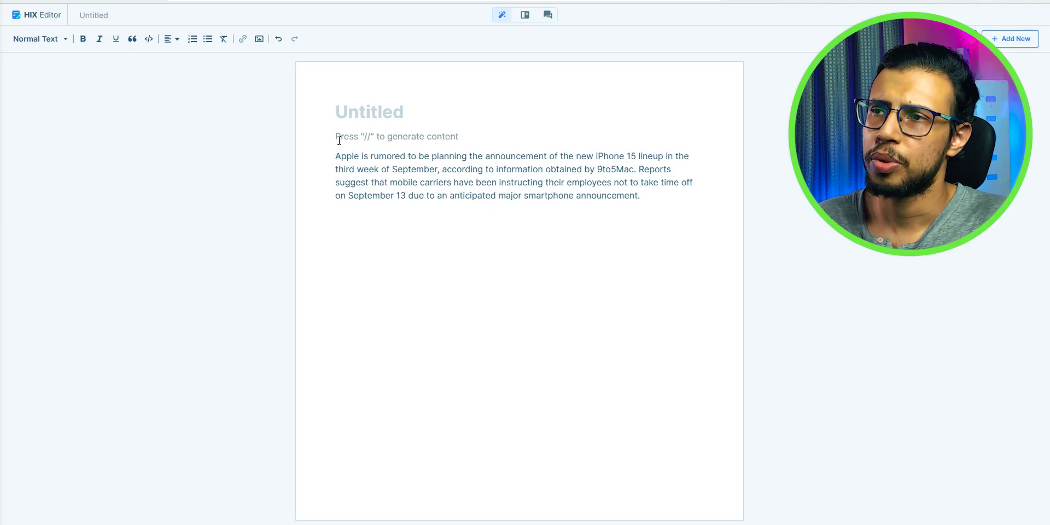
# Ask the AI above the news paragraph to "Generate a short video script about the below news topic in spanish." and accept the result.
pyautogui.write('//')
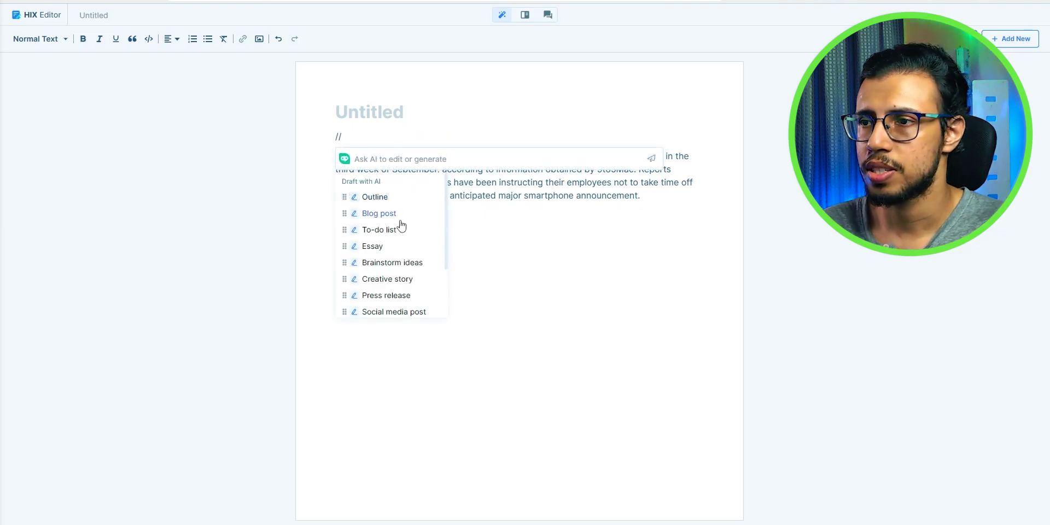
pyautogui.click(405, 285)
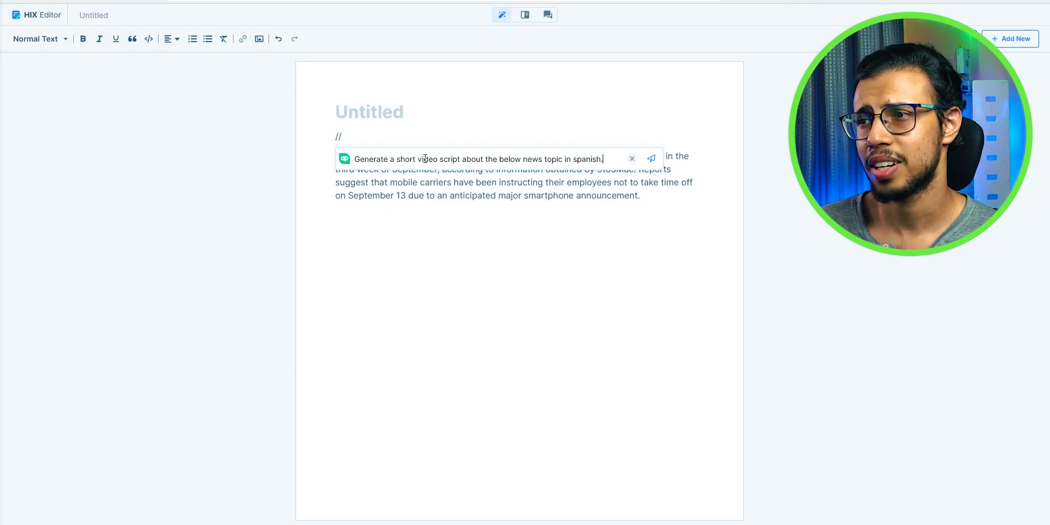
pyautogui.press('Return')
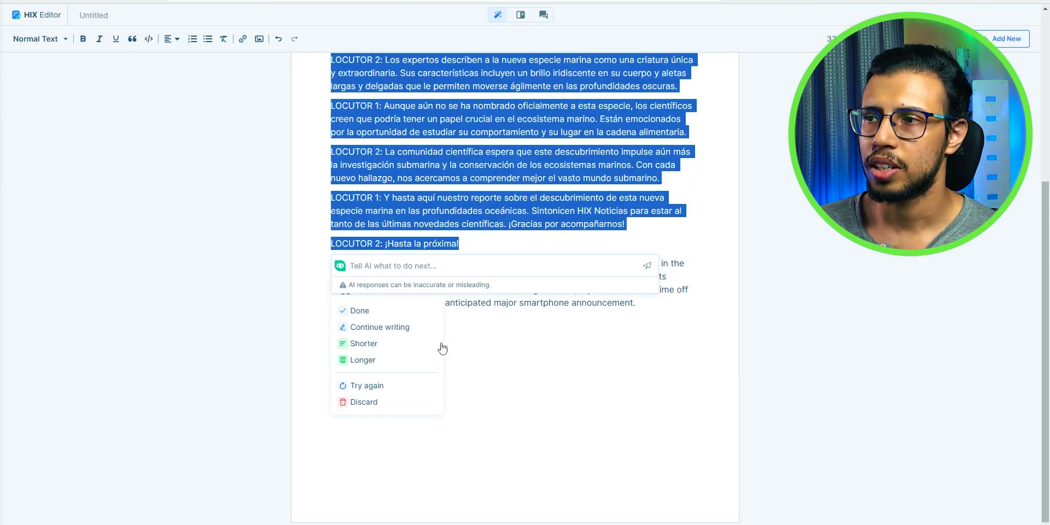
pyautogui.click(376, 317)
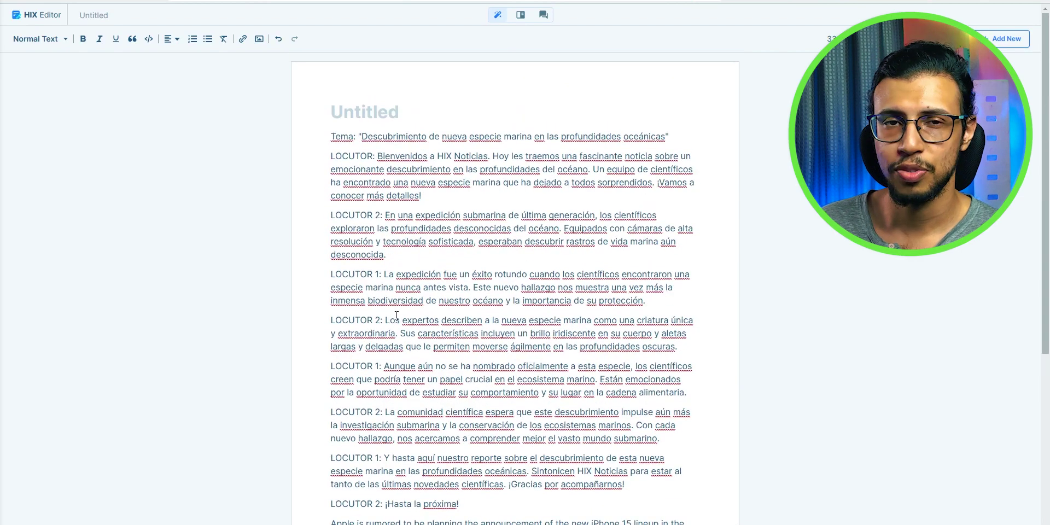
# Clear the Spanish script and prompt the AI for a short video script about Apple announcing the rumored iPhone 15 this september 13.
pyautogui.moveTo(331, 274); pyautogui.dragTo(650, 316)
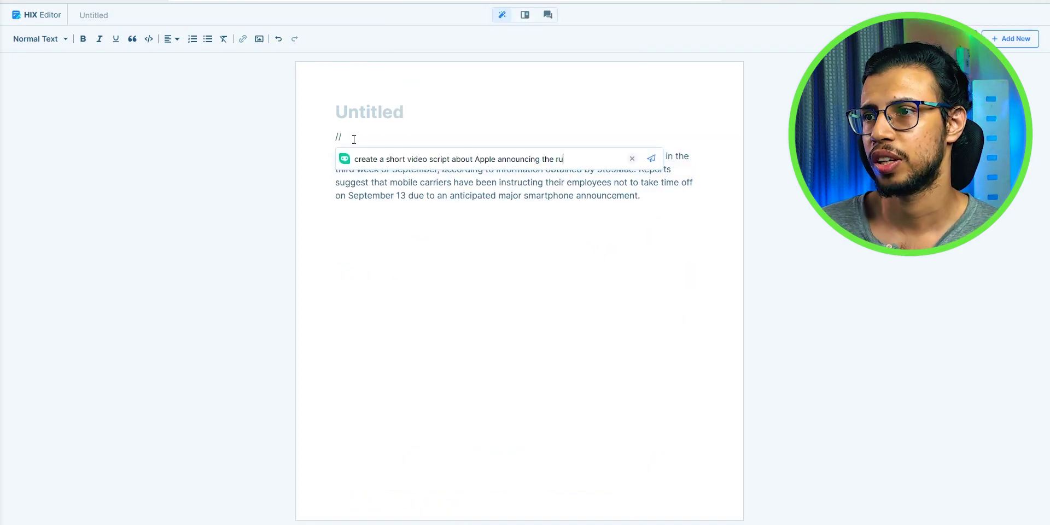
pyautogui.write('15 the september 13')
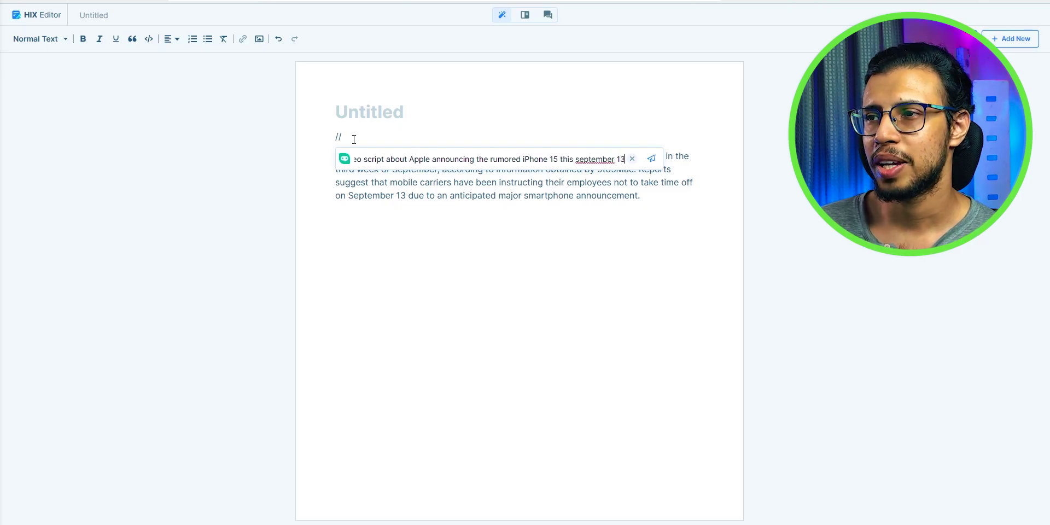
pyautogui.press('Escape')
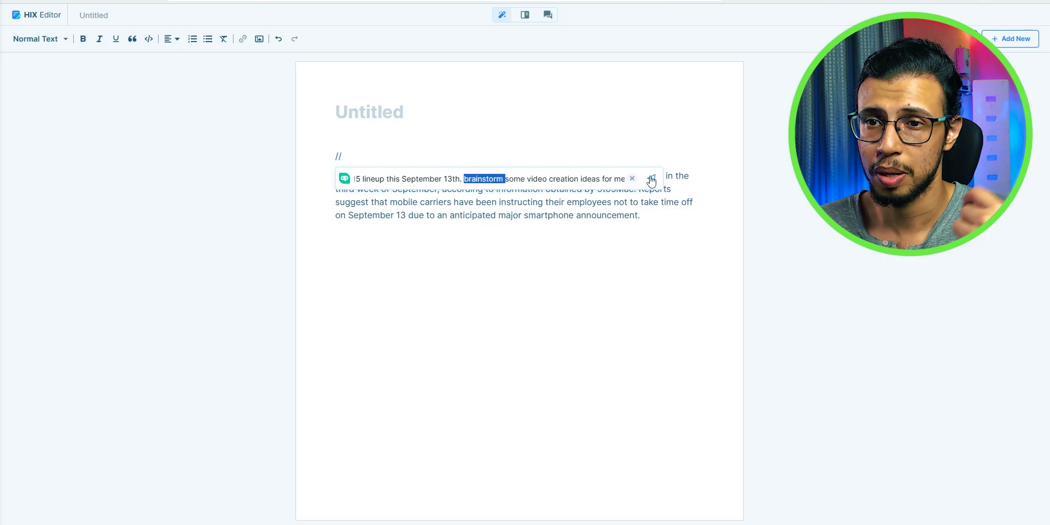
# Ask the AI to brainstorm iPhone 15 video creation ideas, plus a video template idea on the topic "Top 15 New Features of iPhone 15".
pyautogui.click(650, 180)
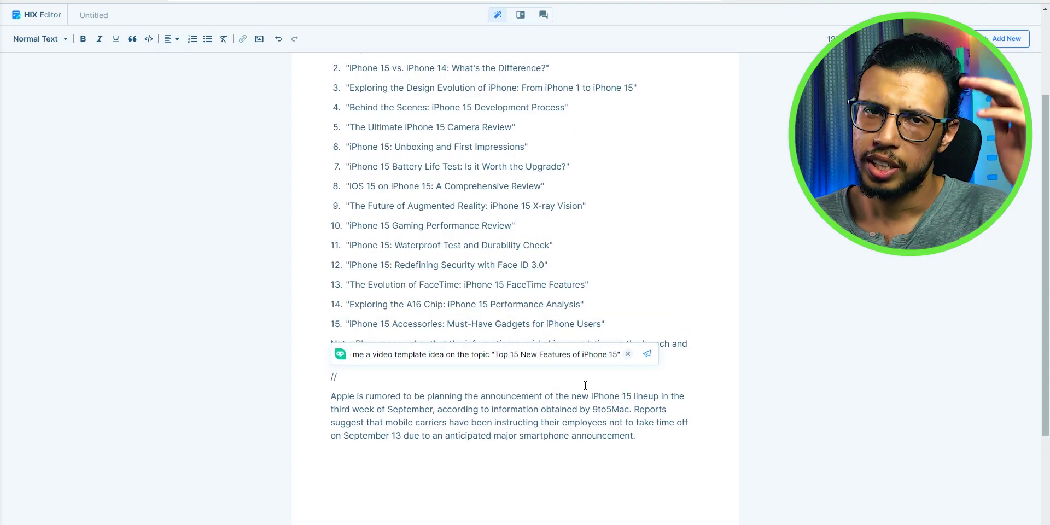
pyautogui.press('Return')
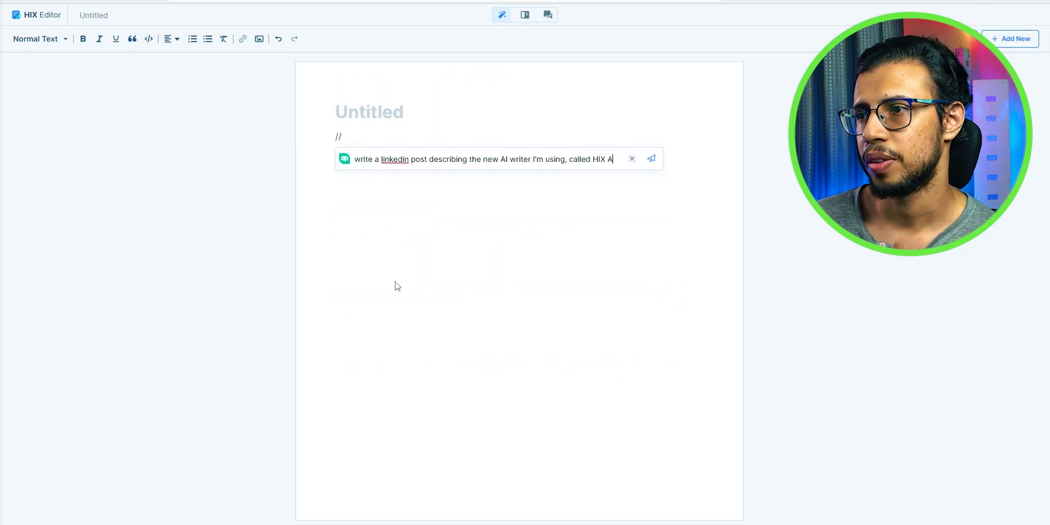
# Examine the hook phrases "Exciting News!" and "The best part?" in the AI-written LinkedIn post about HIX AI.
pyautogui.moveTo(331, 136); pyautogui.dragTo(411, 137)
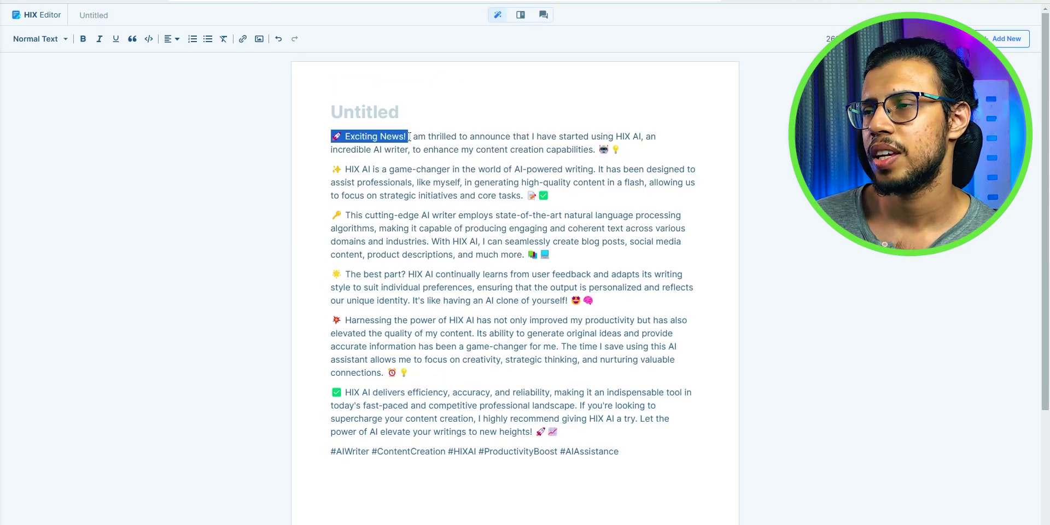
pyautogui.click(421, 196)
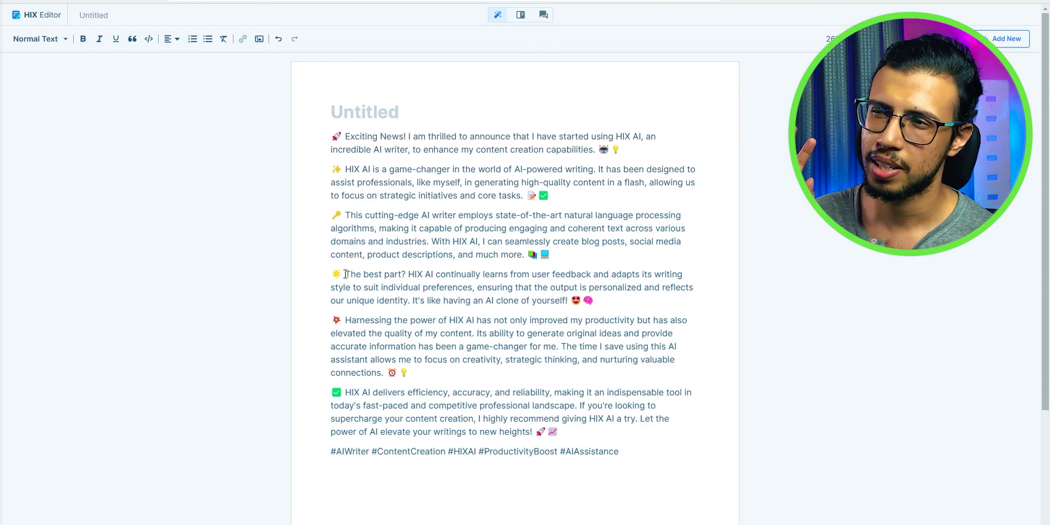
pyautogui.moveTo(346, 274); pyautogui.dragTo(408, 275)
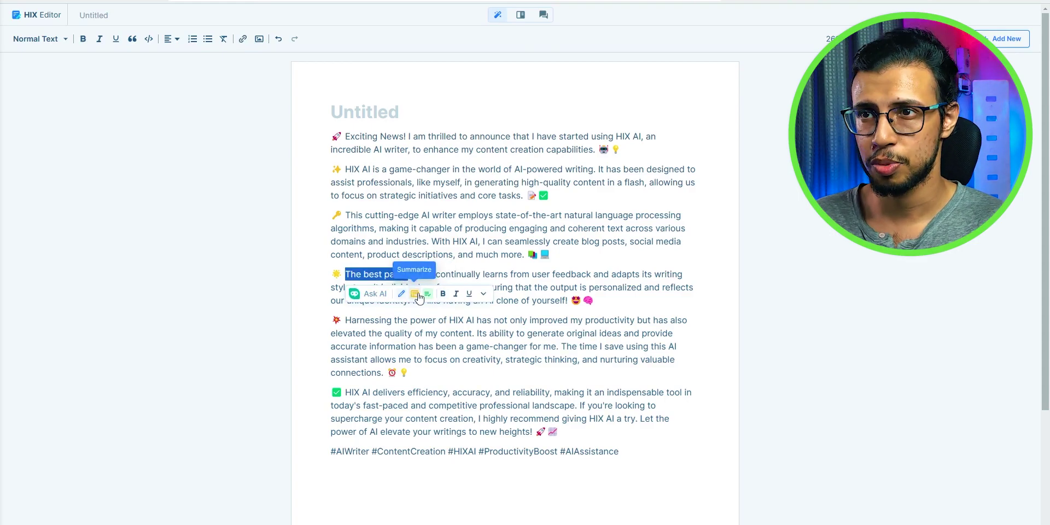
pyautogui.click(494, 346)
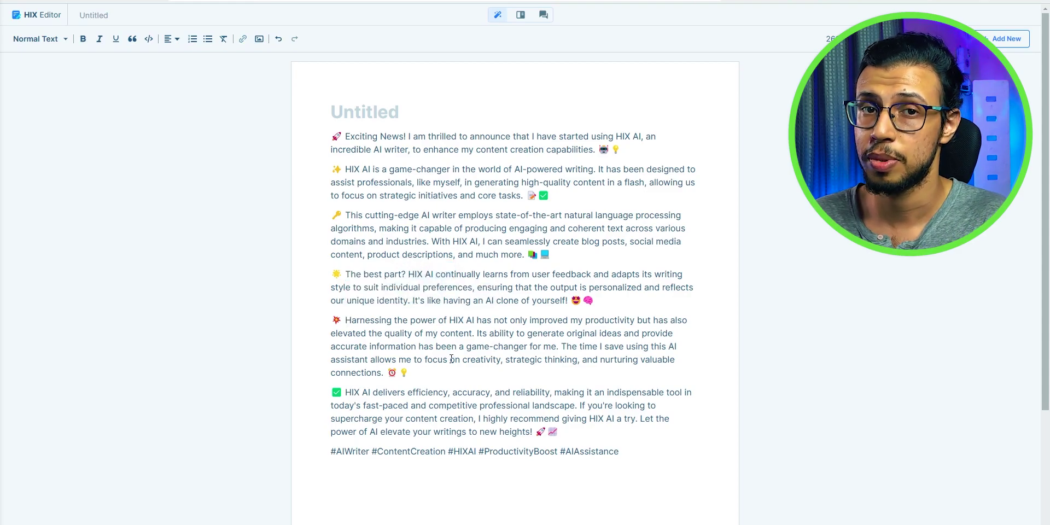
# Run a grammar check on the paragraph starting "Harnessing the power of HIX AI" and dismiss its result.
pyautogui.moveTo(410, 374); pyautogui.dragTo(330, 318)
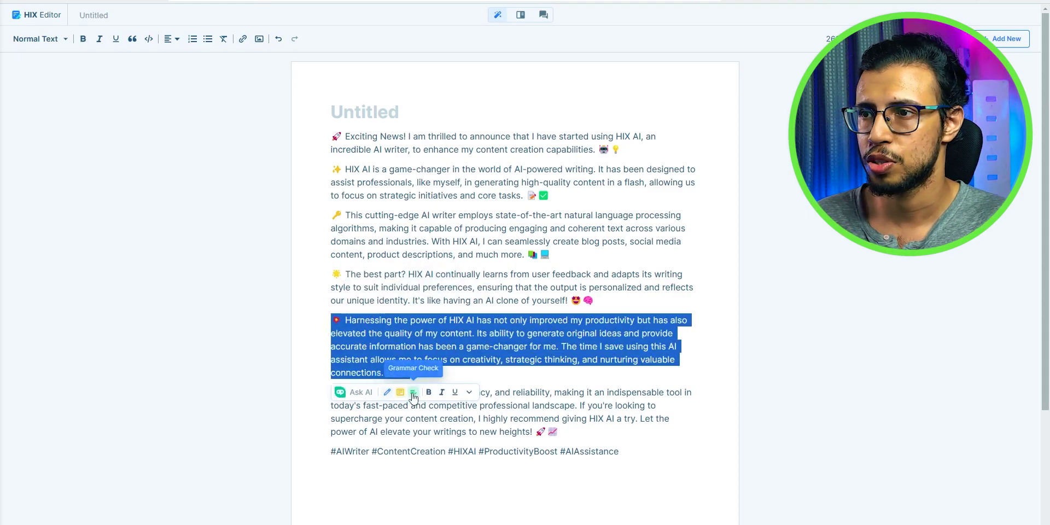
pyautogui.click(414, 393)
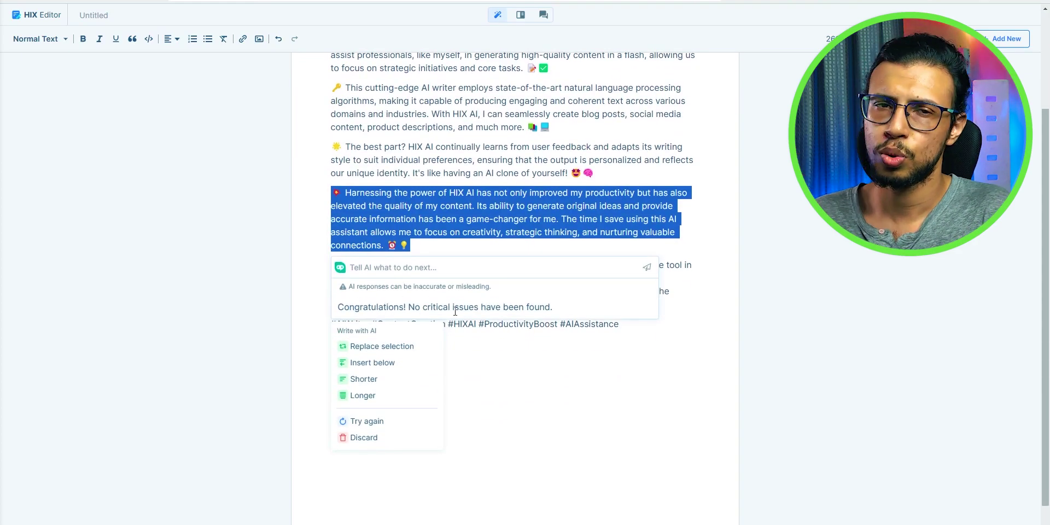
pyautogui.click(461, 248)
# Summarize the paragraph starting "Harnessing the power of HIX AI" and have the AI make the summary shorter.
pyautogui.tripleClick(362, 205)
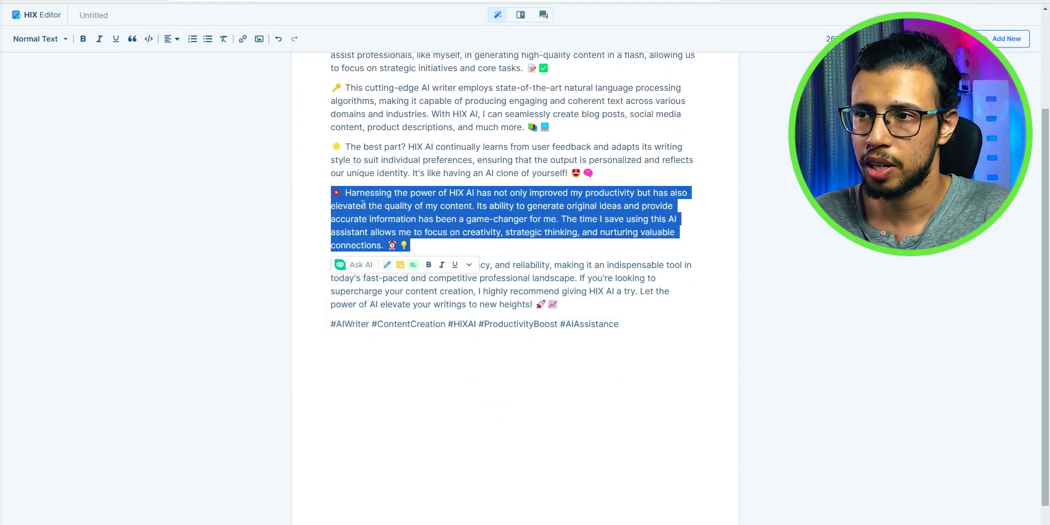
pyautogui.click(402, 266)
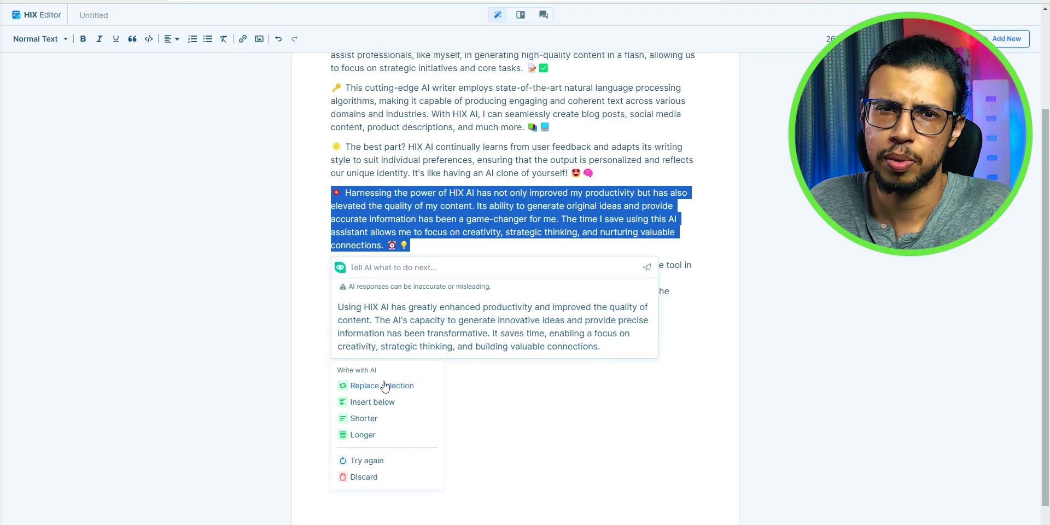
pyautogui.click(361, 419)
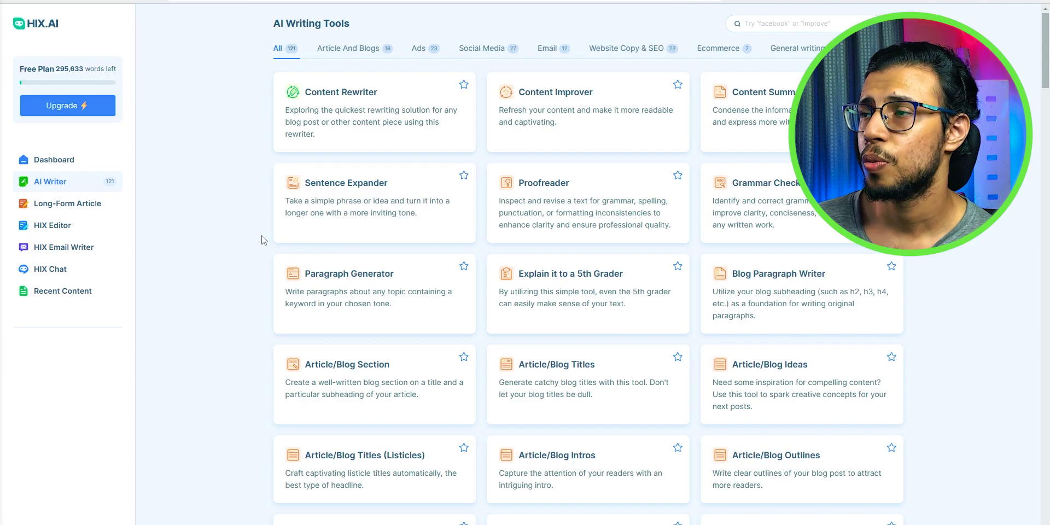
# Browse the general writing tools, and open the How-to Guide type among the long-form articles.
pyautogui.click(772, 50)
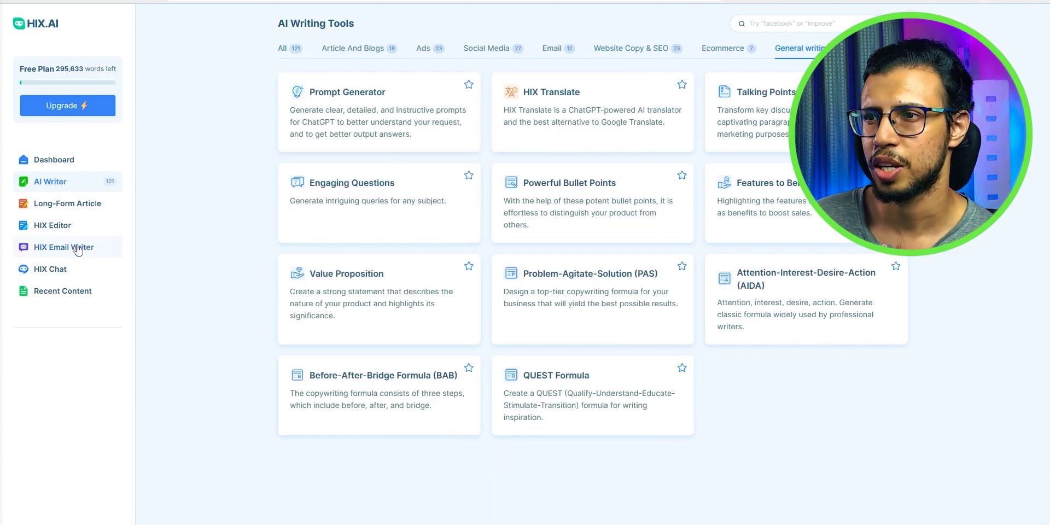
pyautogui.click(66, 204)
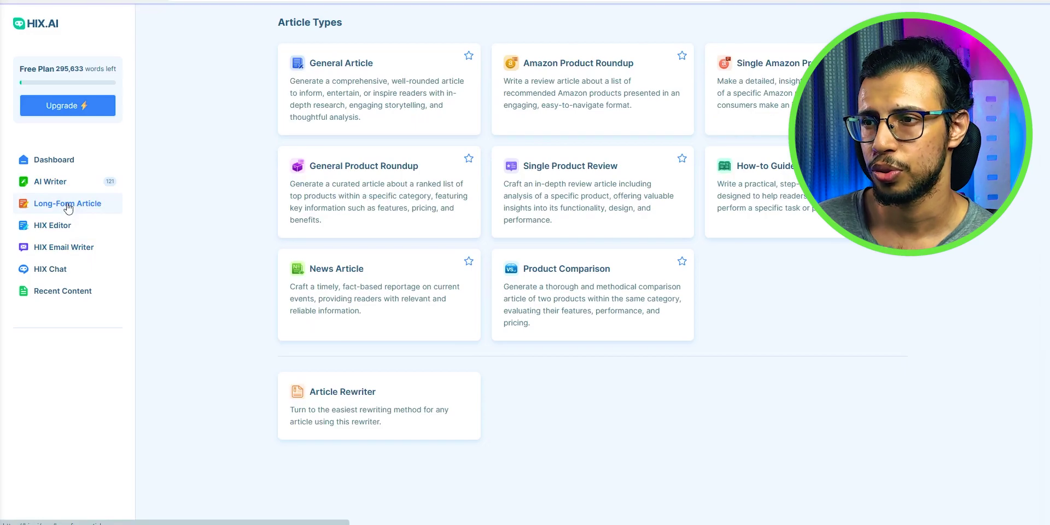
pyautogui.click(767, 184)
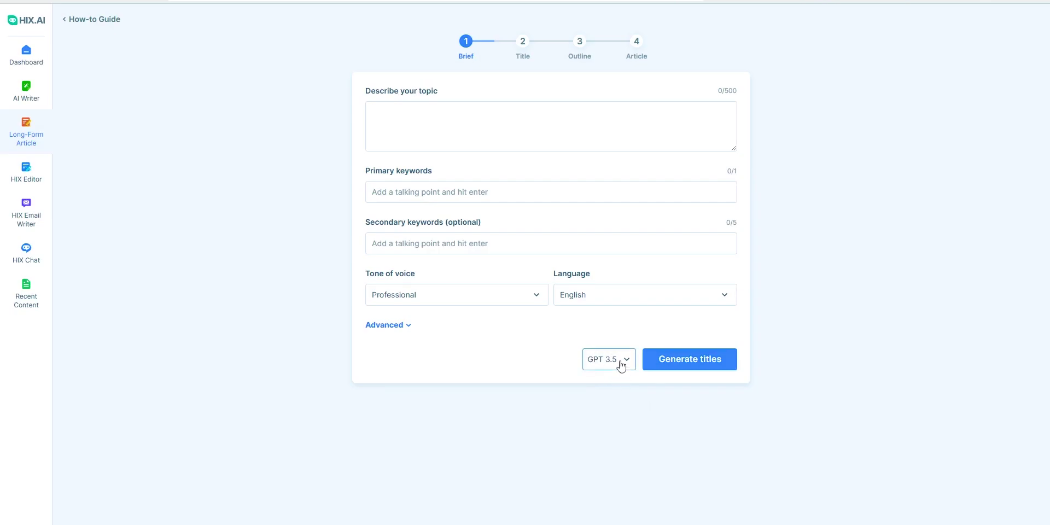
# Set the how-to guide's model to GPT 4 and describe its topic as "How to clear Browser Cache".
pyautogui.click(621, 365)
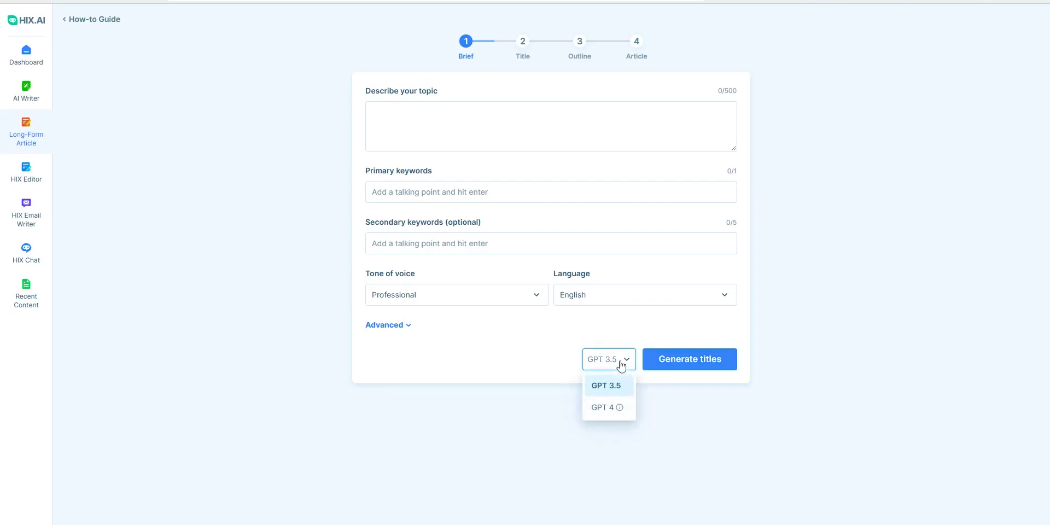
pyautogui.click(601, 409)
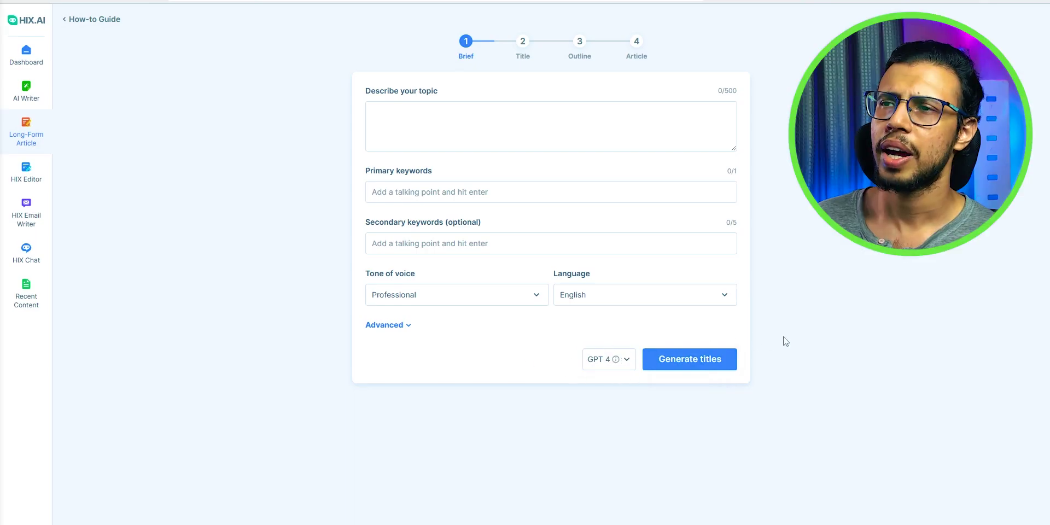
pyautogui.click(461, 115)
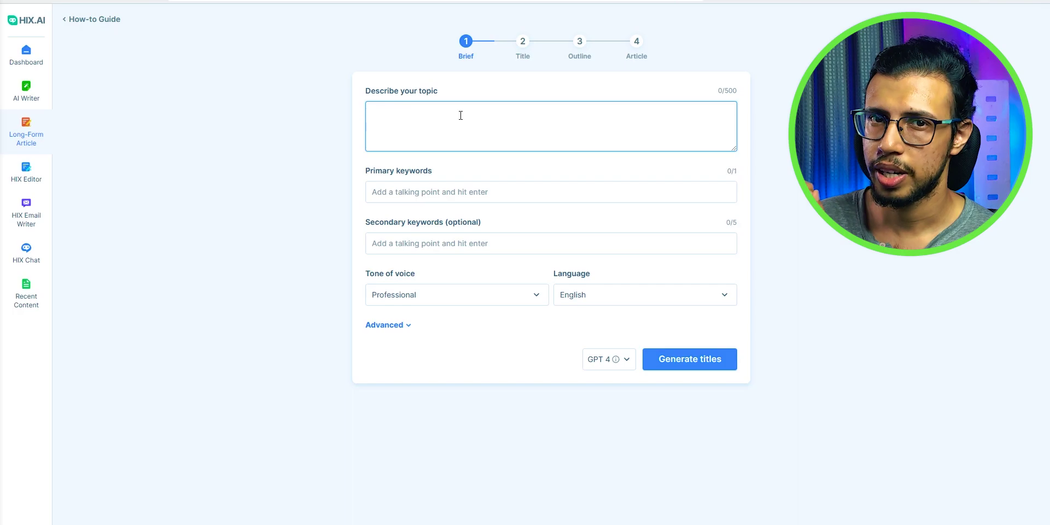
pyautogui.write('How to clear')
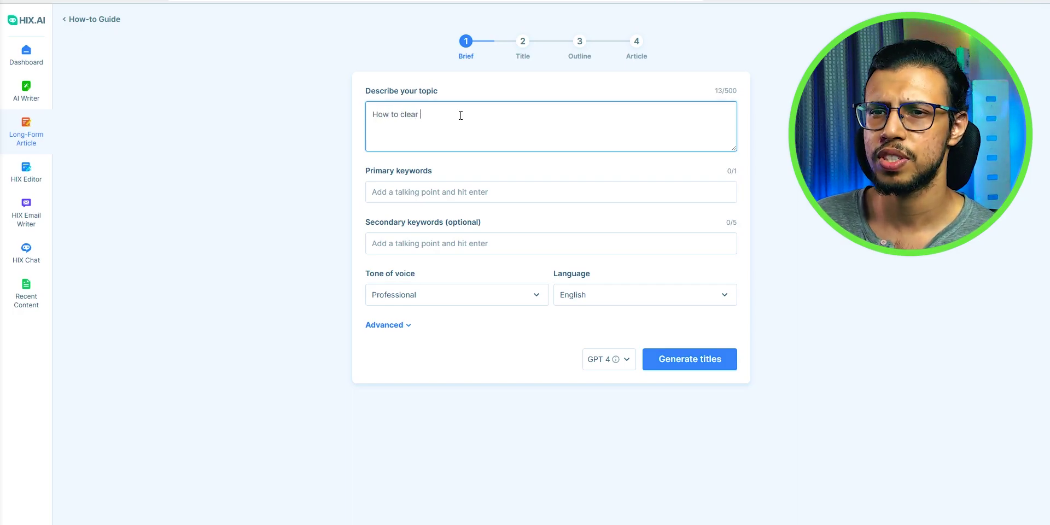
pyautogui.write(' Browser Cache')
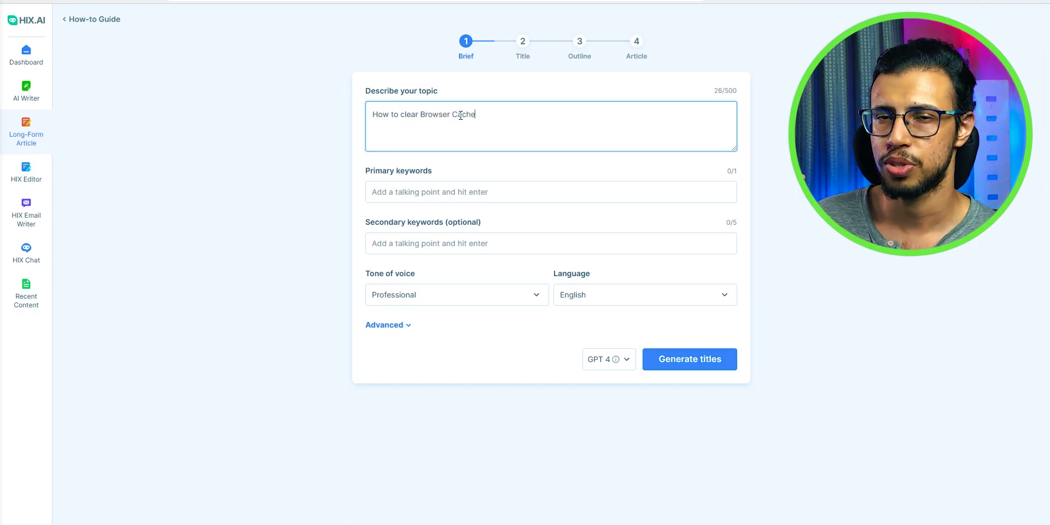
# Add primary keyword "clear browser cache" and secondary keywords "how to clear browser data" and "clear cache data", and generate titles.
pyautogui.click(435, 190)
pyautogui.write('clear browser cache')
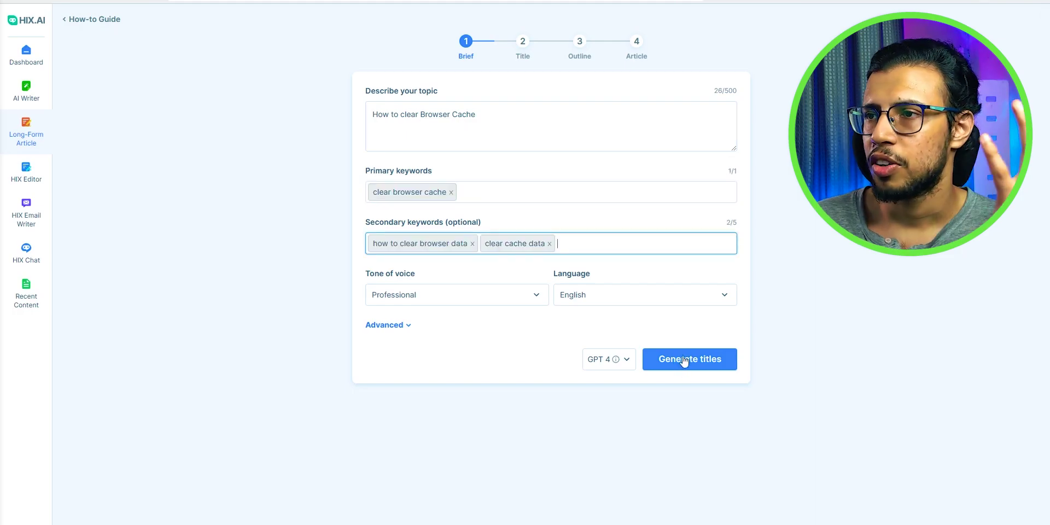
pyautogui.click(689, 359)
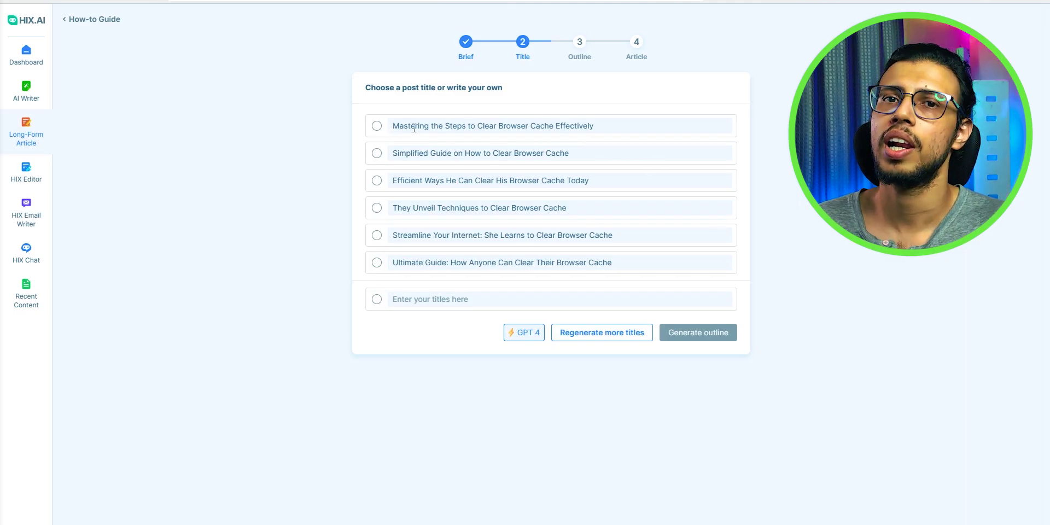
# Choose the title "The Essential Guide on How to Clear Browser Cache" and generate its outline.
pyautogui.click(376, 352)
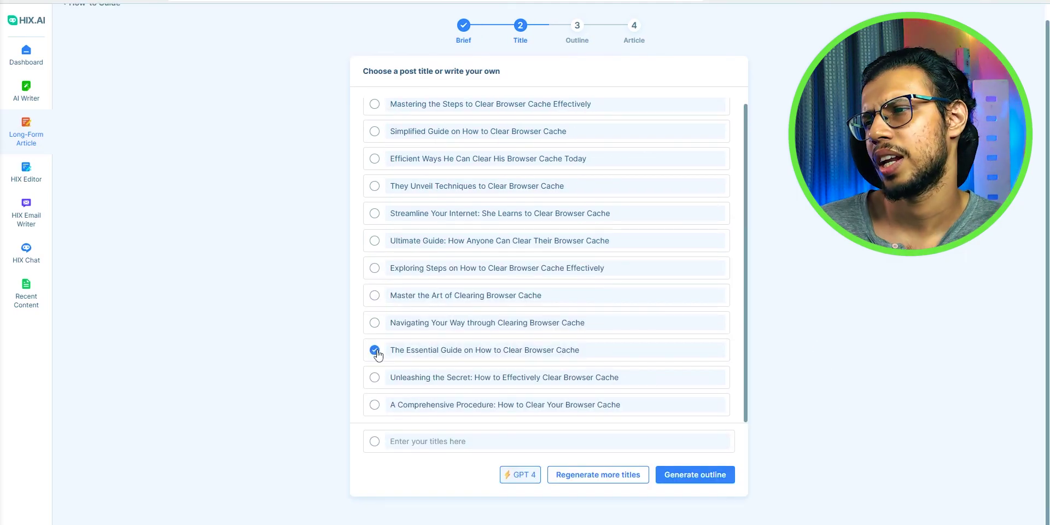
pyautogui.click(709, 476)
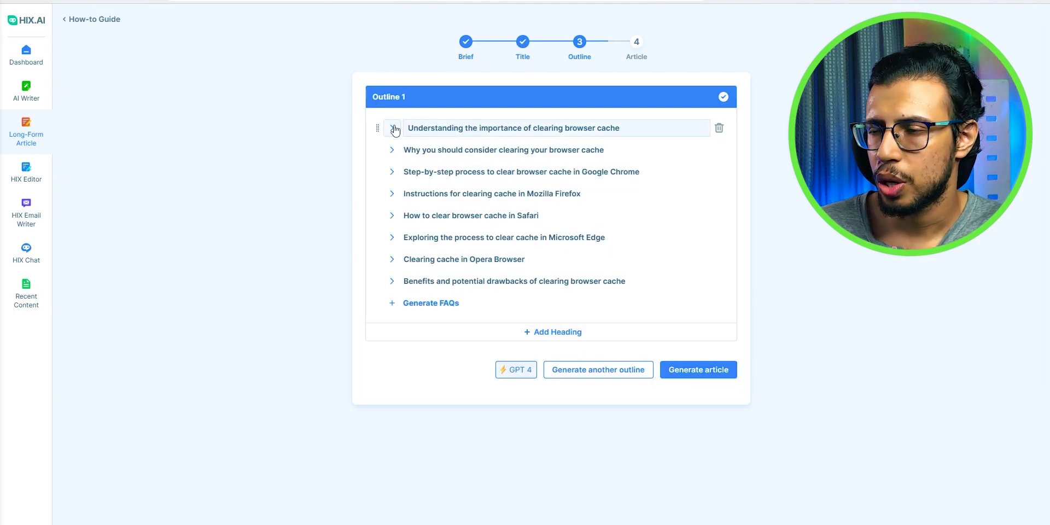
# Expand the outline's headings one after another to examine the talking points under each browser and topic section.
pyautogui.click(394, 128)
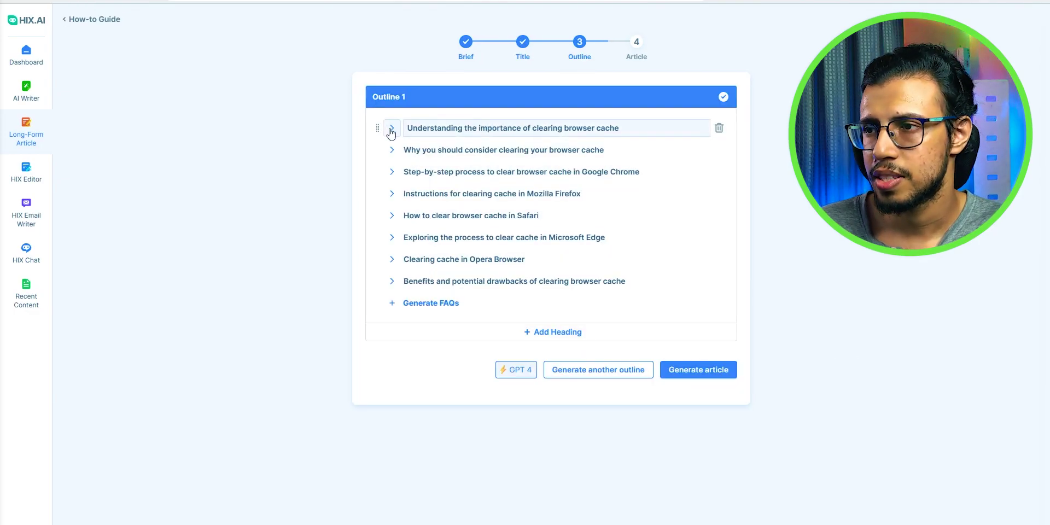
pyautogui.click(392, 233)
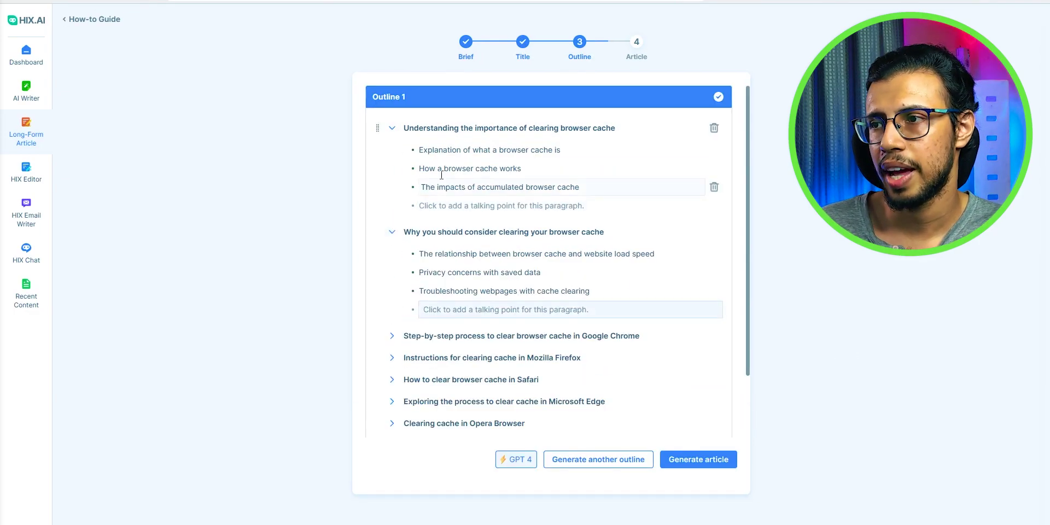
pyautogui.click(392, 336)
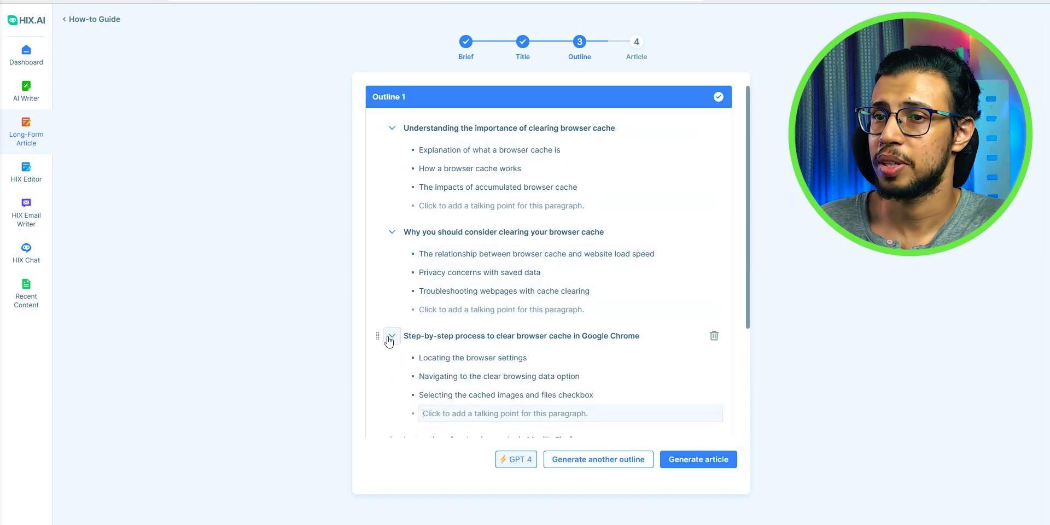
pyautogui.scroll(-3, 471, 232)
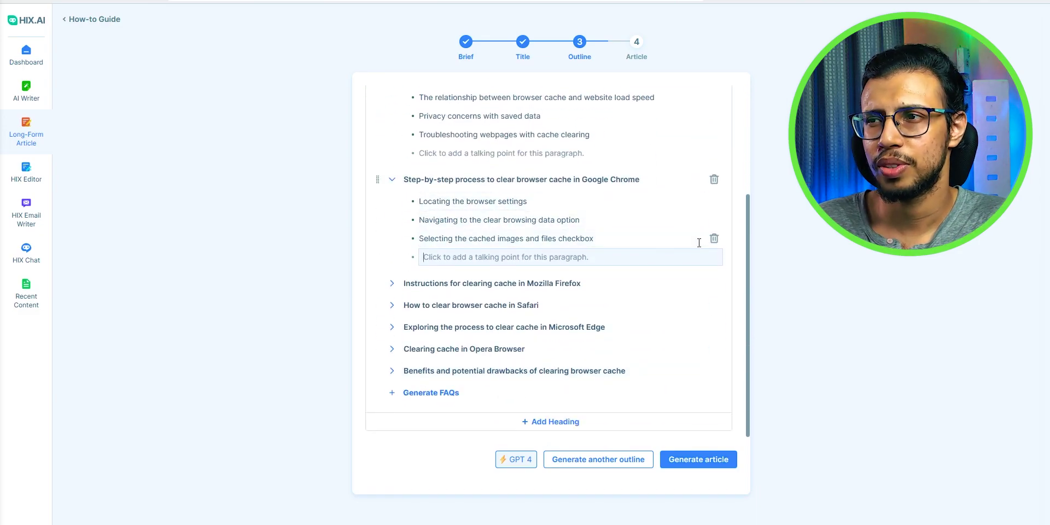
pyautogui.click(392, 283)
pyautogui.scroll(-2, 403, 323)
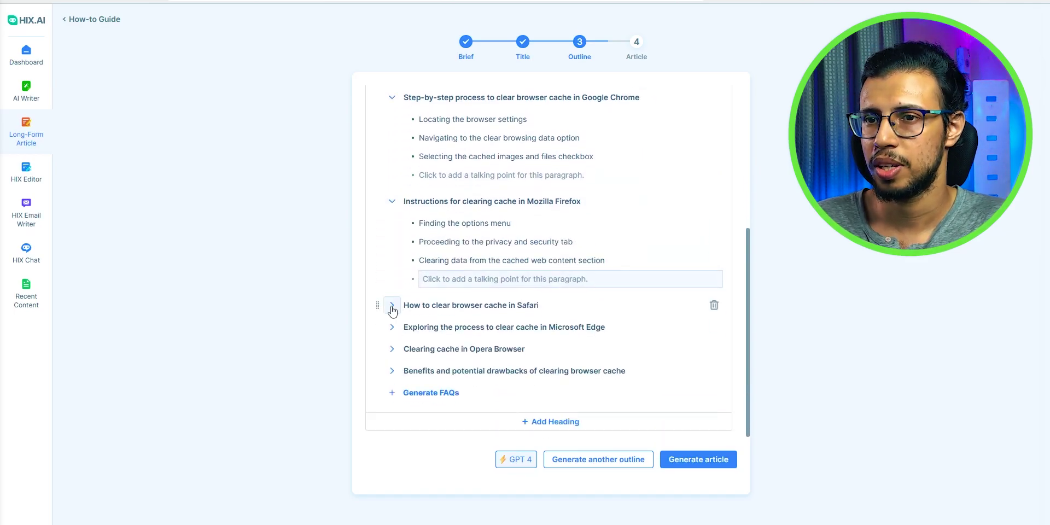
pyautogui.click(391, 305)
pyautogui.click(392, 410)
pyautogui.scroll(-4, 422, 401)
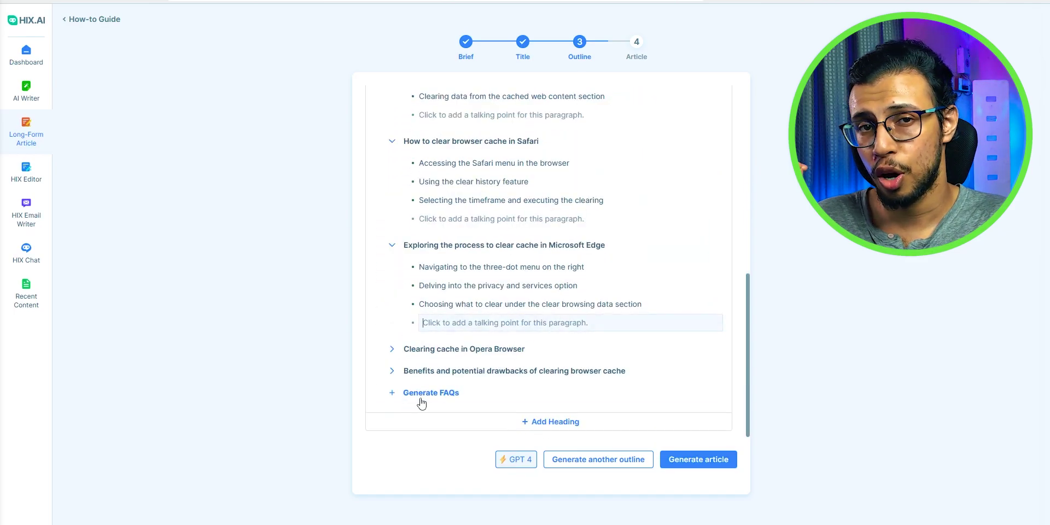
pyautogui.click(392, 349)
pyautogui.scroll(-2, 478, 300)
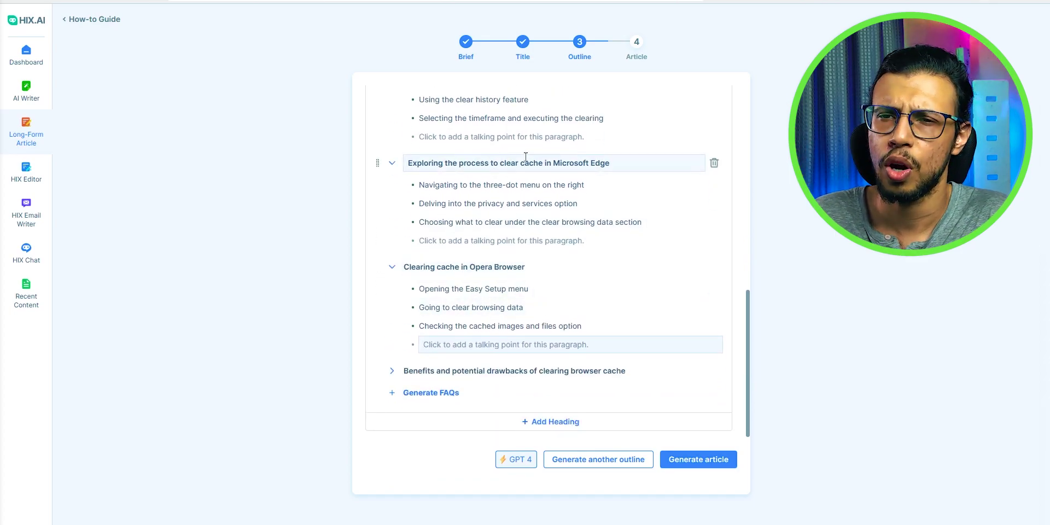
pyautogui.click(391, 371)
pyautogui.scroll(-2, 453, 321)
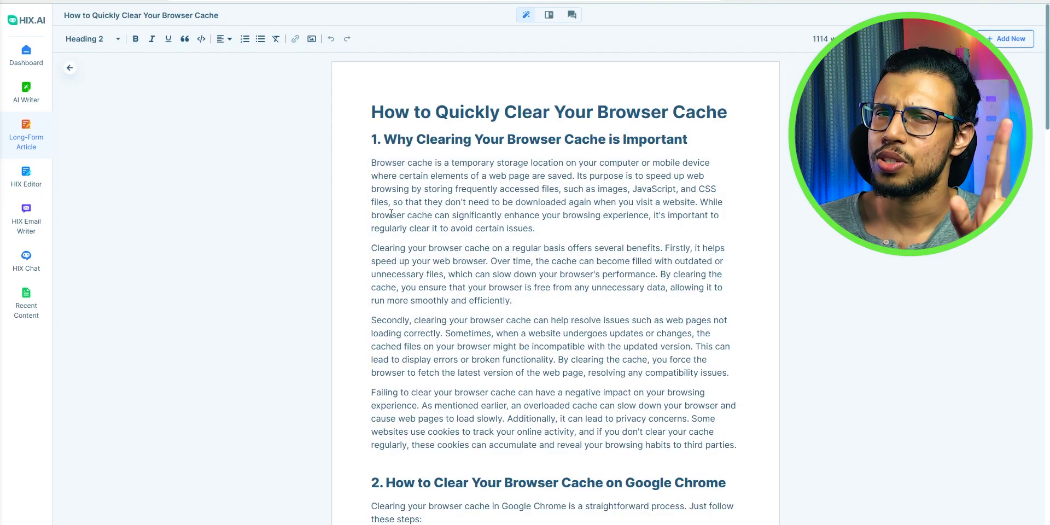
# Look through the generated how-to article's browser sections and return to the Mozilla Firefox instructions.
pyautogui.scroll(-20, 391, 213)
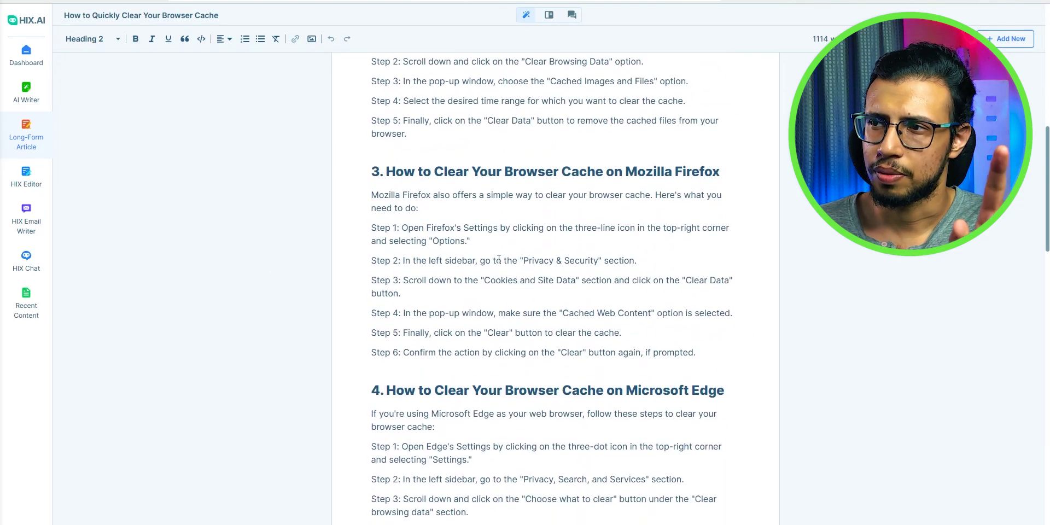
pyautogui.scroll(-10, 499, 259)
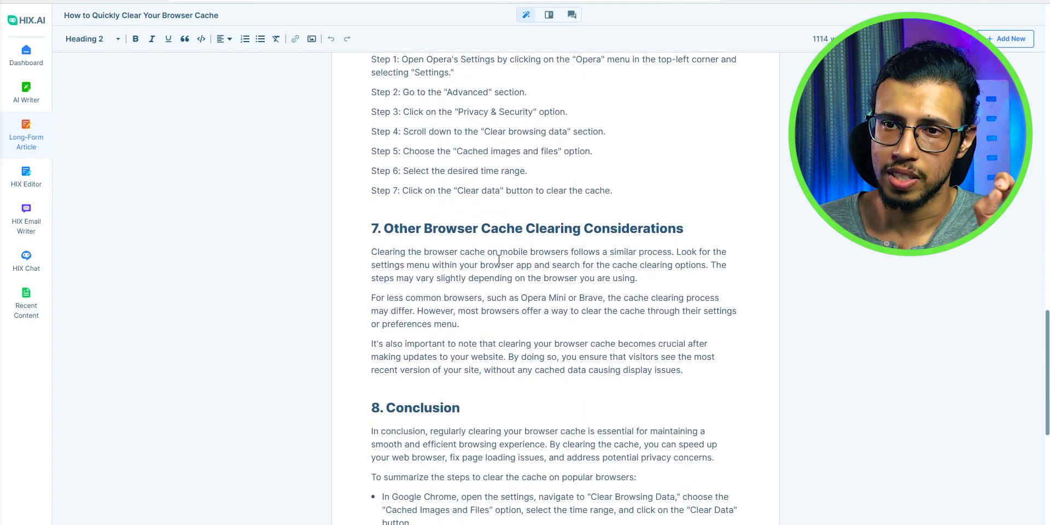
pyautogui.scroll(-5, 499, 259)
pyautogui.scroll(20, 499, 259)
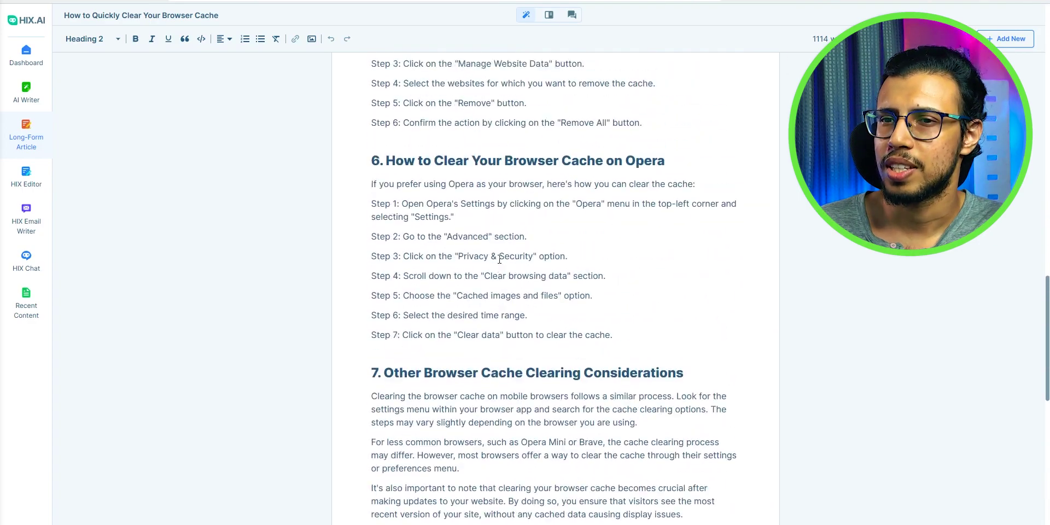
pyautogui.click(499, 259)
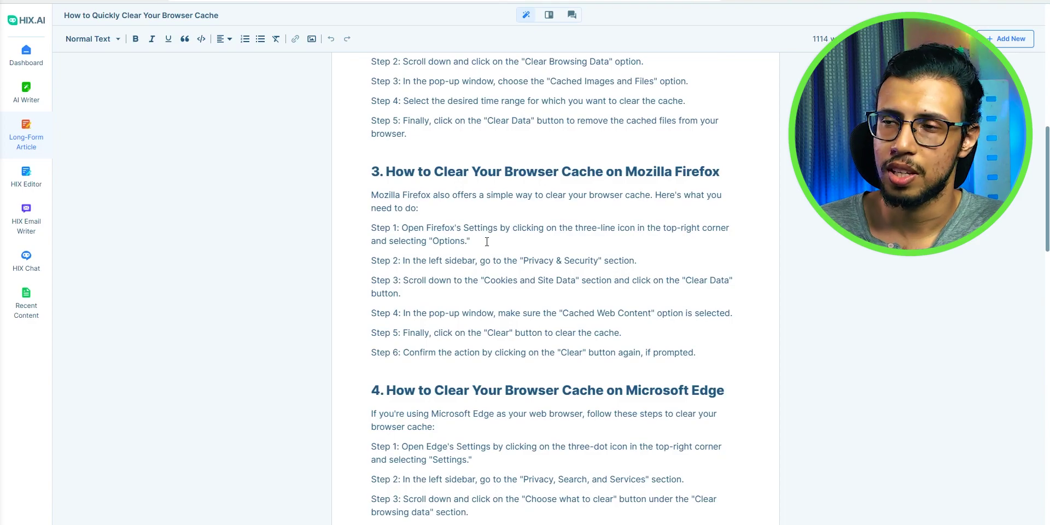
pyautogui.scroll(2, 493, 251)
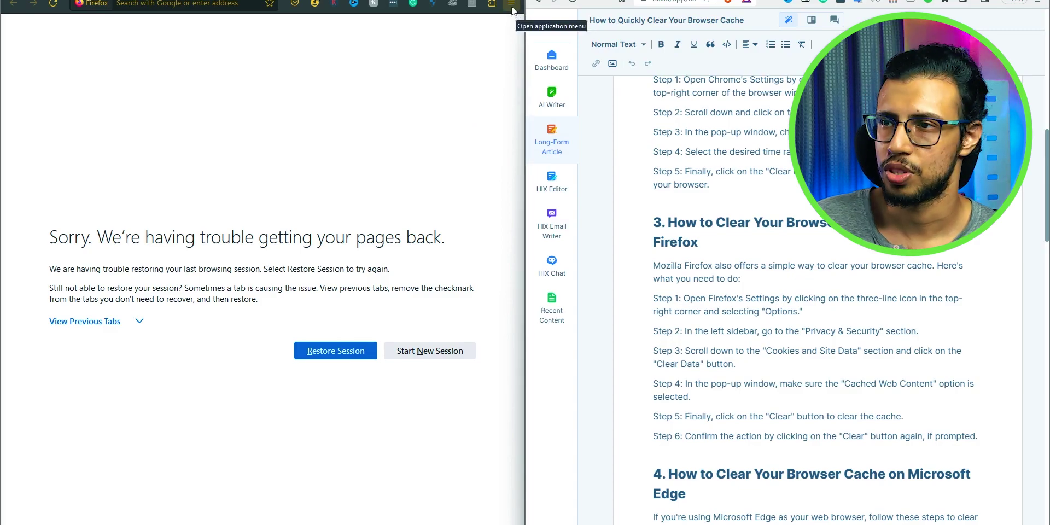
# Switch to Firefox and find the Cookies and Site Data section in its Privacy & Security settings.
pyautogui.click(511, 5)
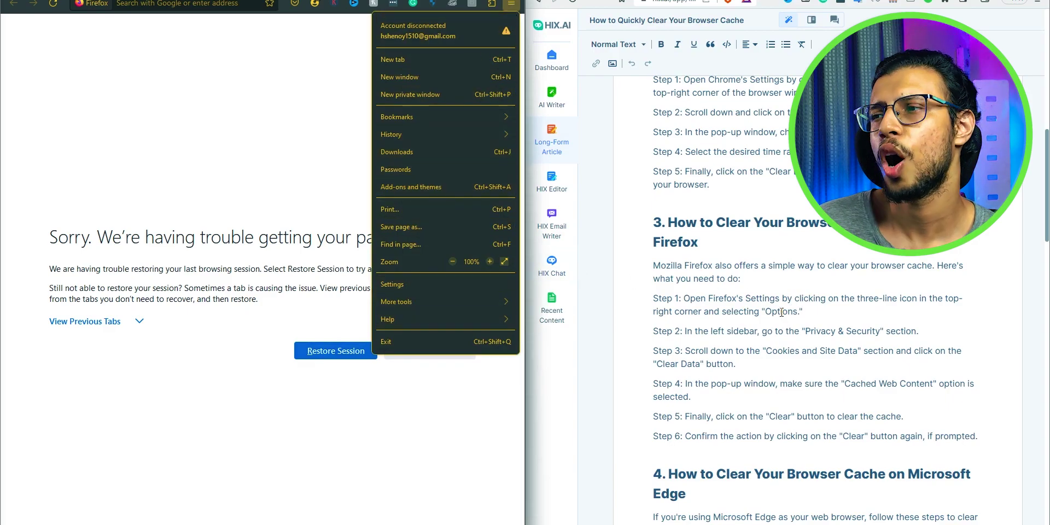
pyautogui.click(406, 285)
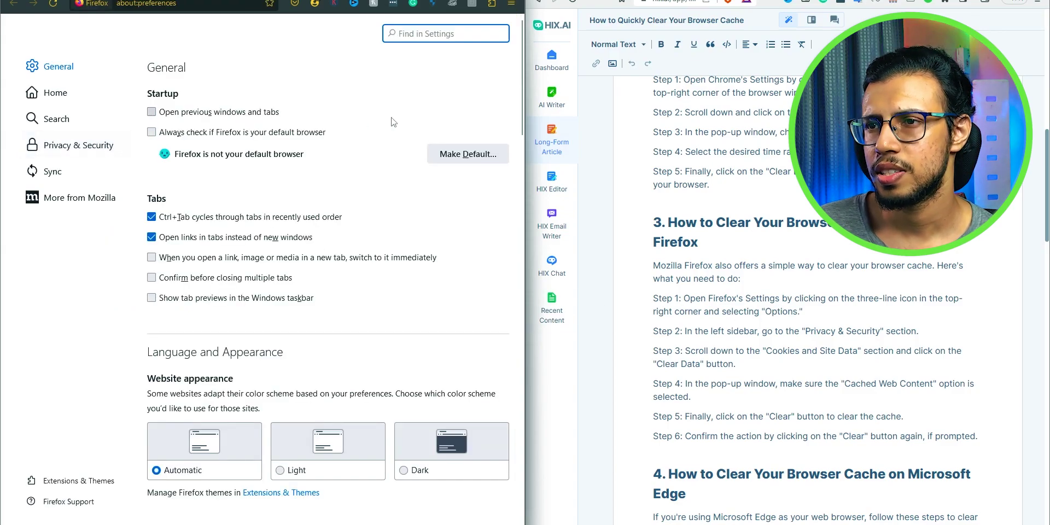
pyautogui.click(78, 145)
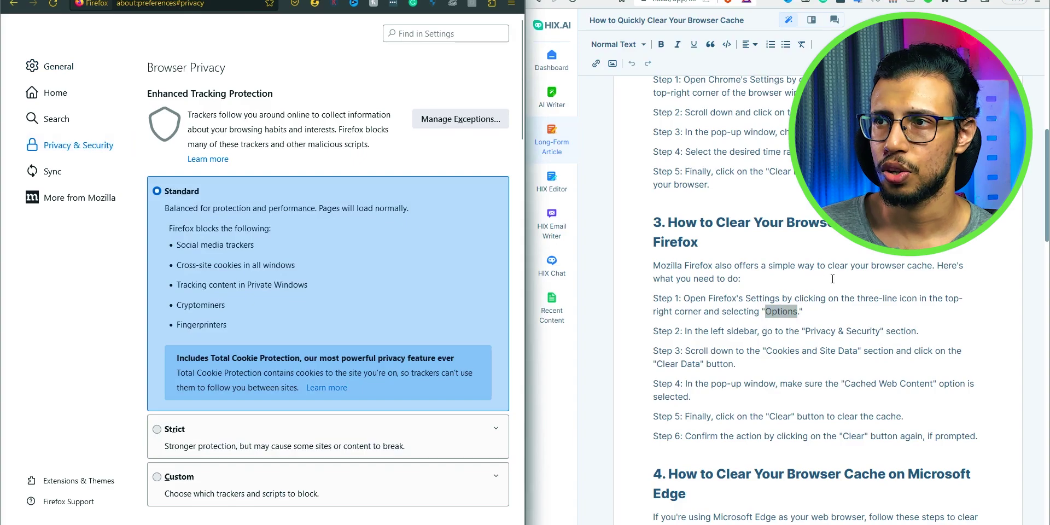
pyautogui.scroll(-4, 373, 239)
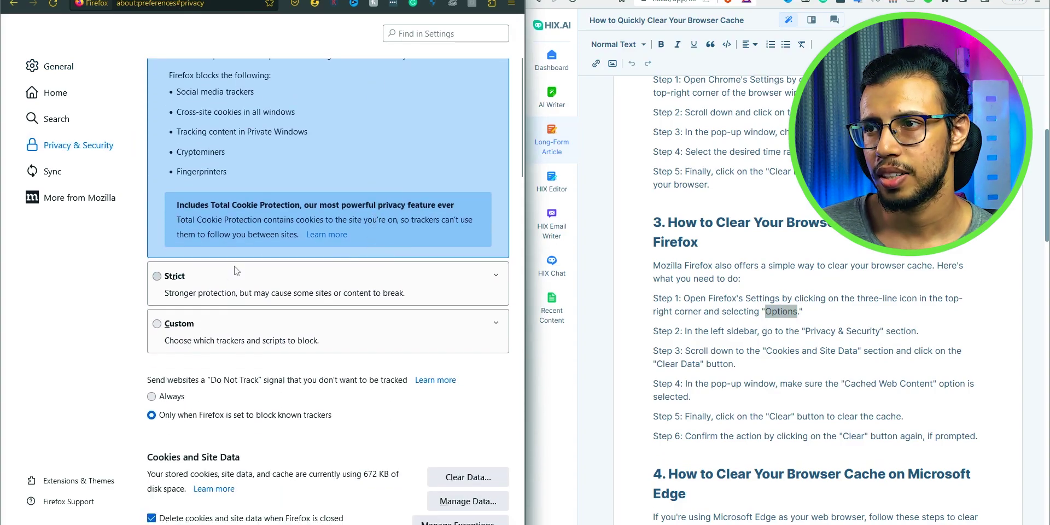
pyautogui.moveTo(163, 385); pyautogui.dragTo(234, 387)
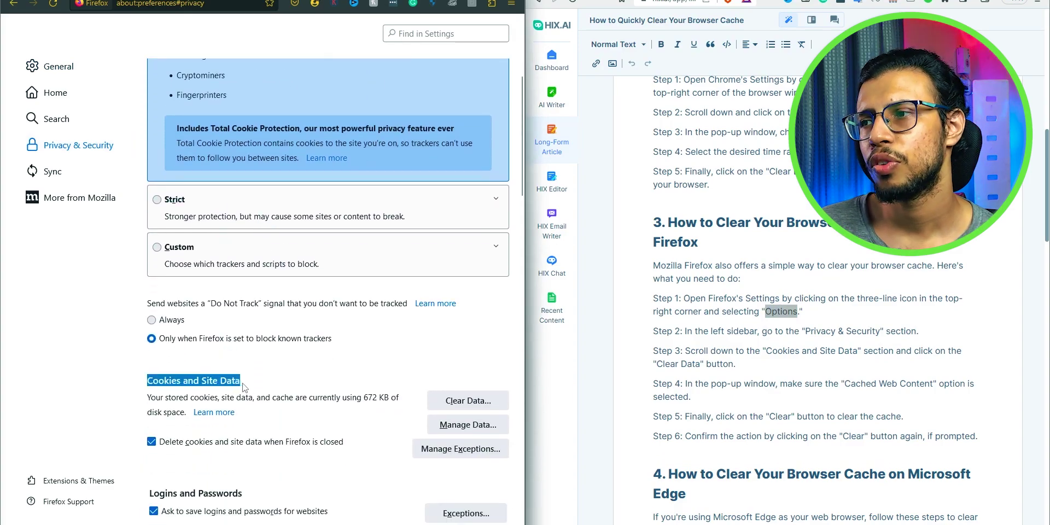
# Clear Firefox's Cookies and Site Data and Cached Web Content, following the article's remaining steps.
pyautogui.scroll(-2, 832, 366)
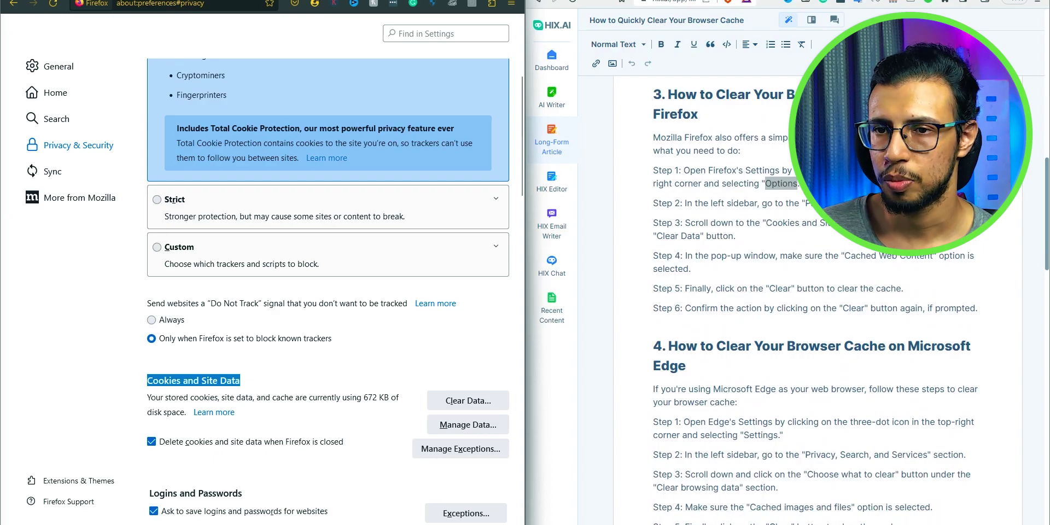
pyautogui.scroll(-1, 253, 381)
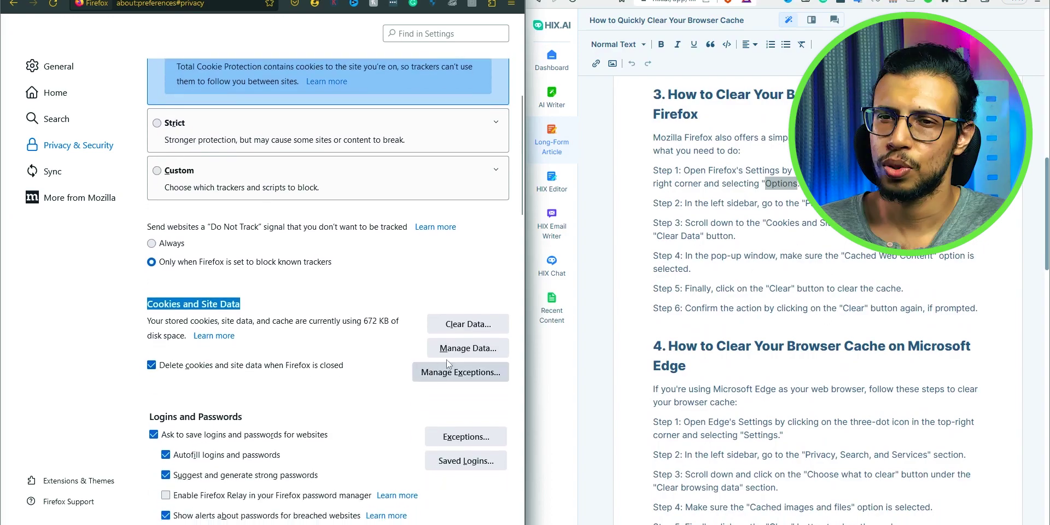
pyautogui.click(469, 325)
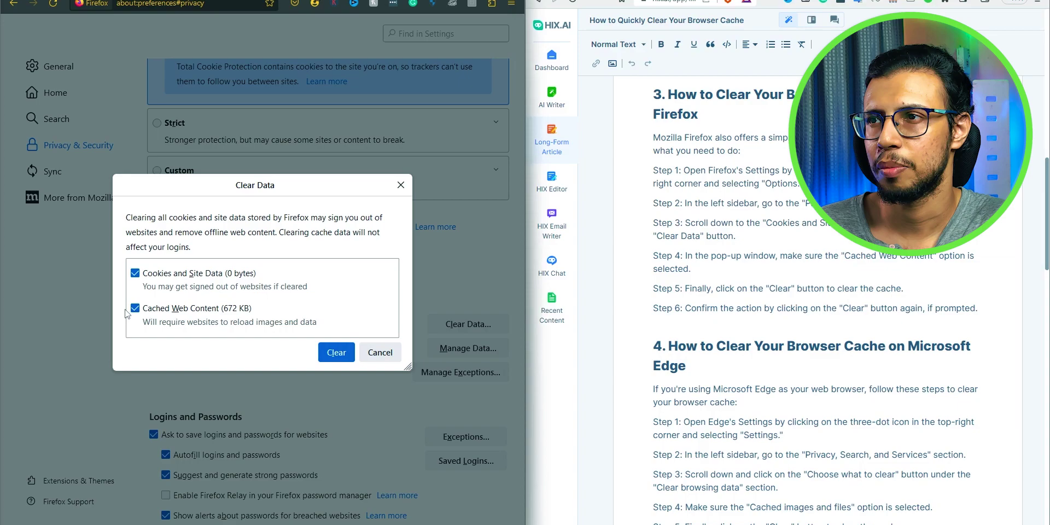
pyautogui.click(337, 353)
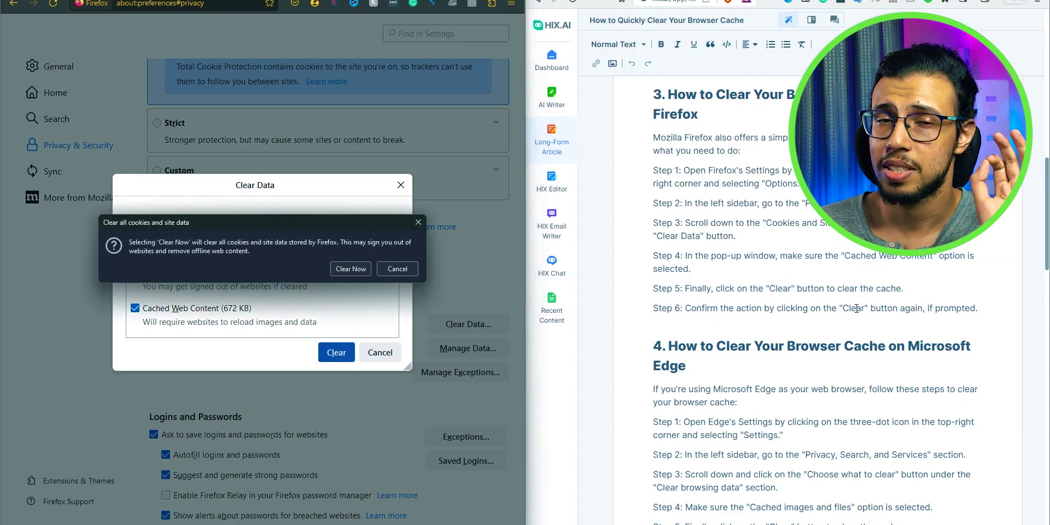
pyautogui.click(356, 268)
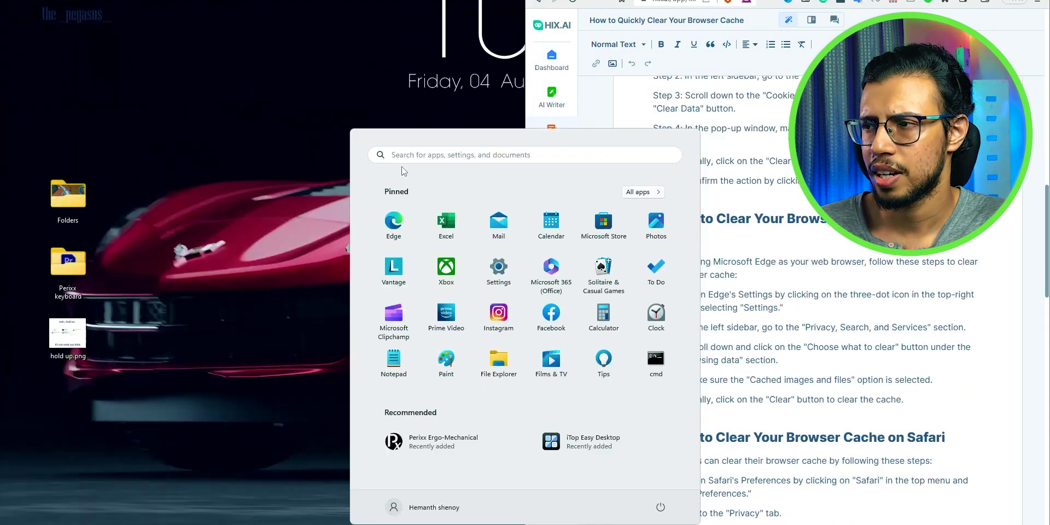
# Launch Microsoft Edge beside the article and open its settings.
pyautogui.write('edge')
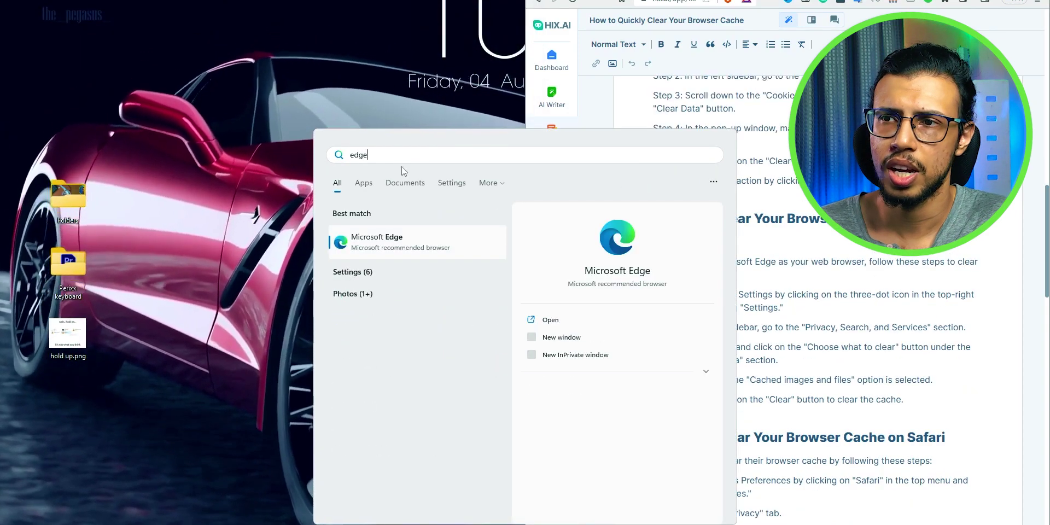
pyautogui.press('Return')
pyautogui.click(978, 513)
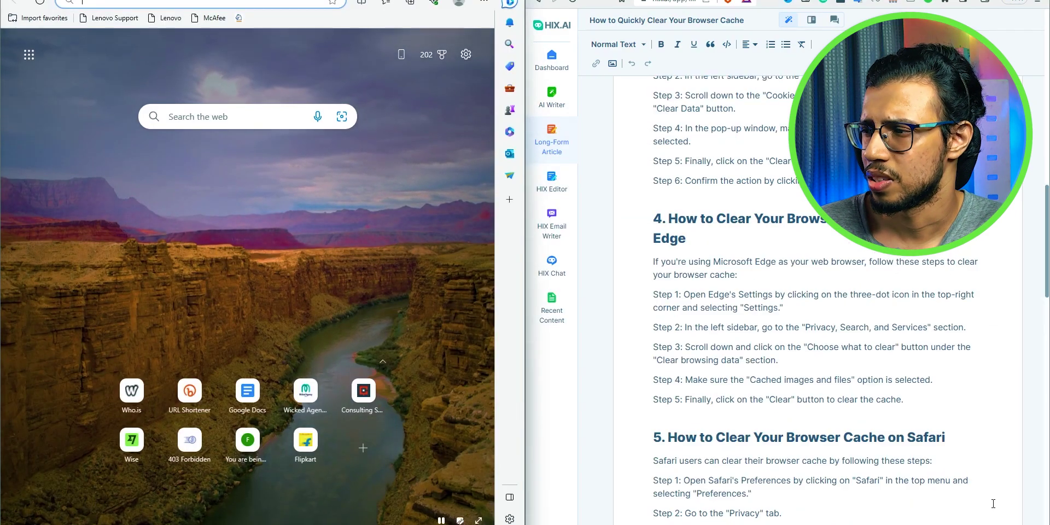
pyautogui.click(488, 5)
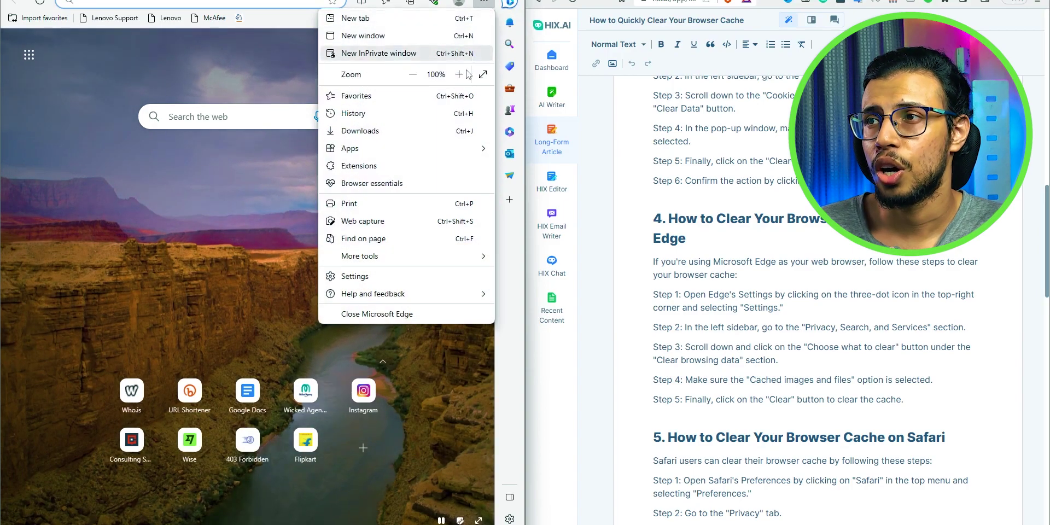
pyautogui.click(367, 279)
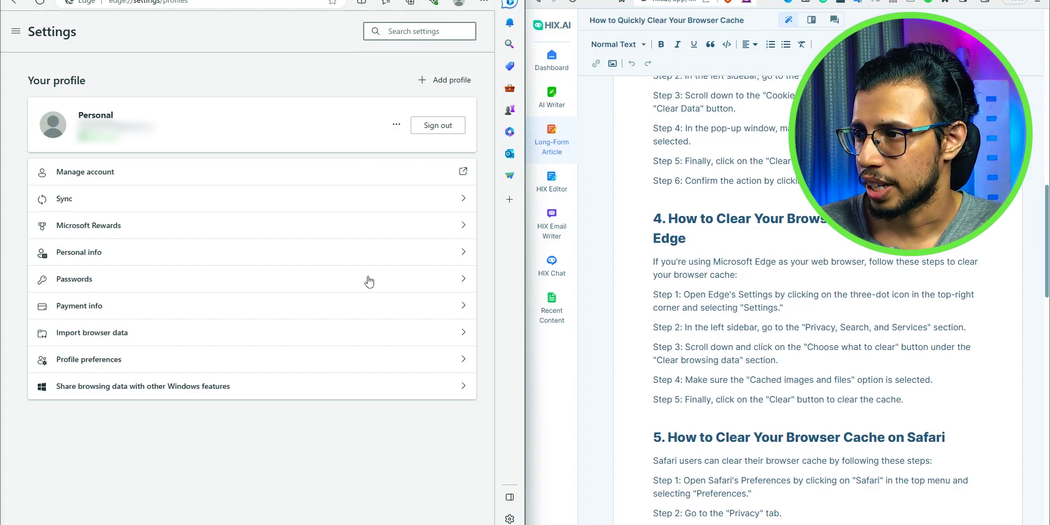
# Show Edge's "Privacy, search, and services" settings, checking the article's wording about the left sidebar against them.
pyautogui.click(15, 31)
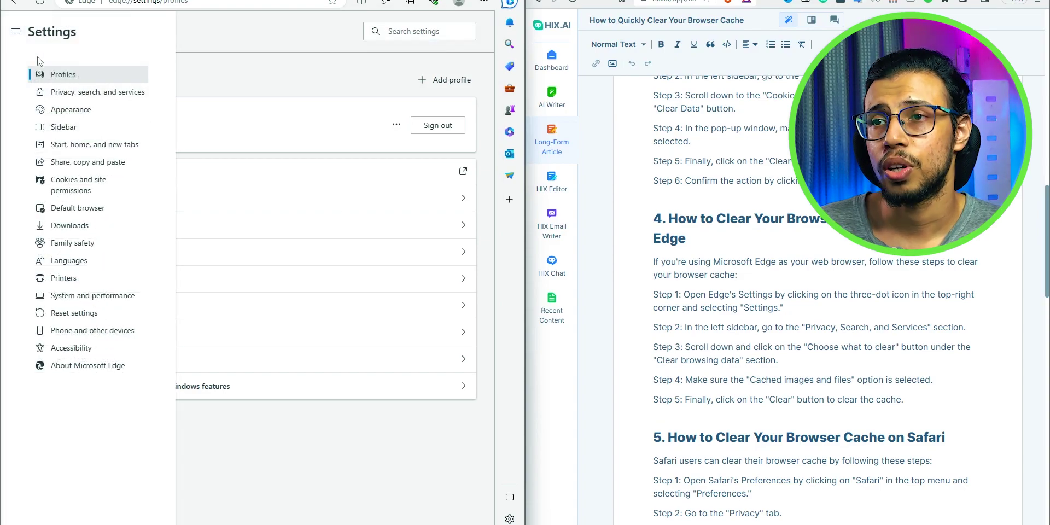
pyautogui.click(75, 94)
pyautogui.click(15, 31)
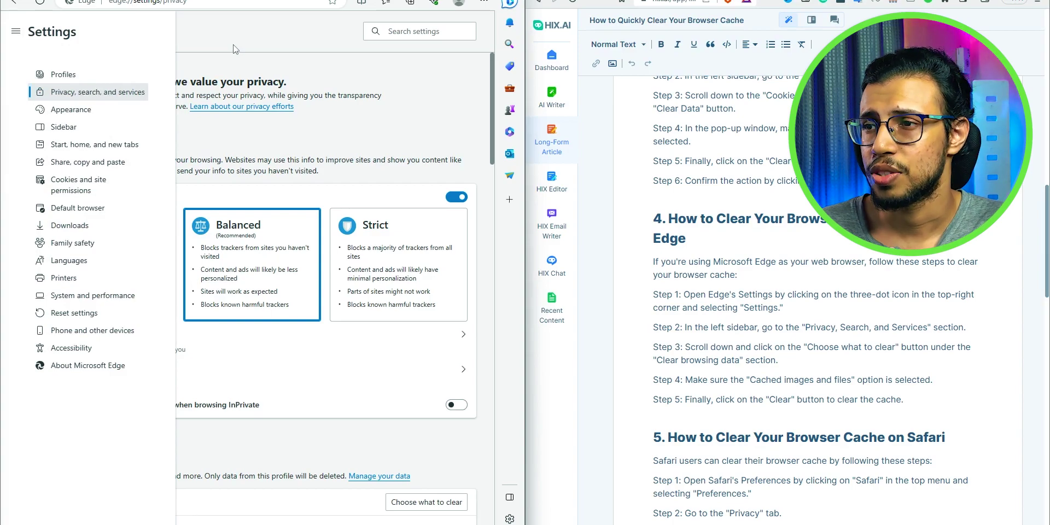
pyautogui.moveTo(711, 327); pyautogui.dragTo(754, 327)
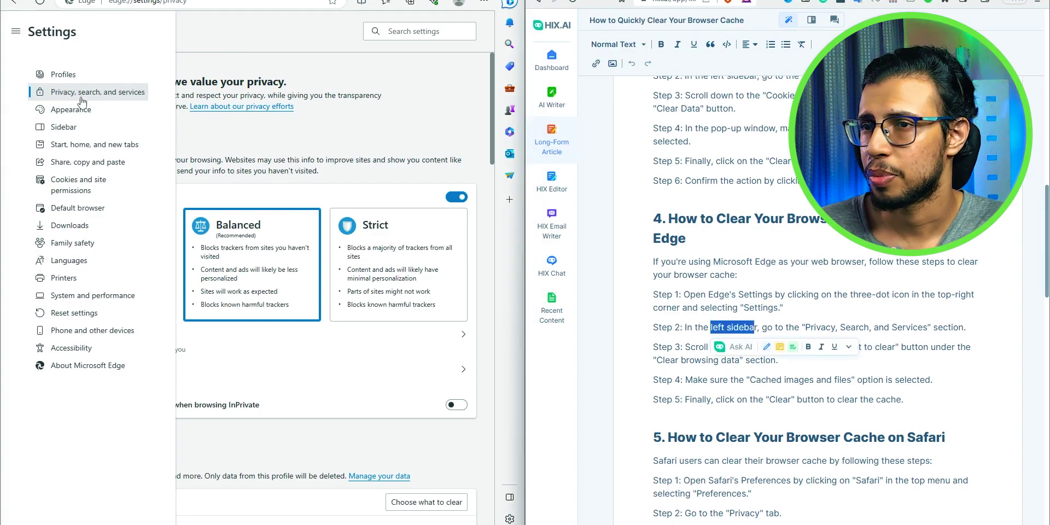
pyautogui.click(78, 93)
# Clear Edge's browsing data for the last hour, including cached images and files.
pyautogui.scroll(-6, 350, 134)
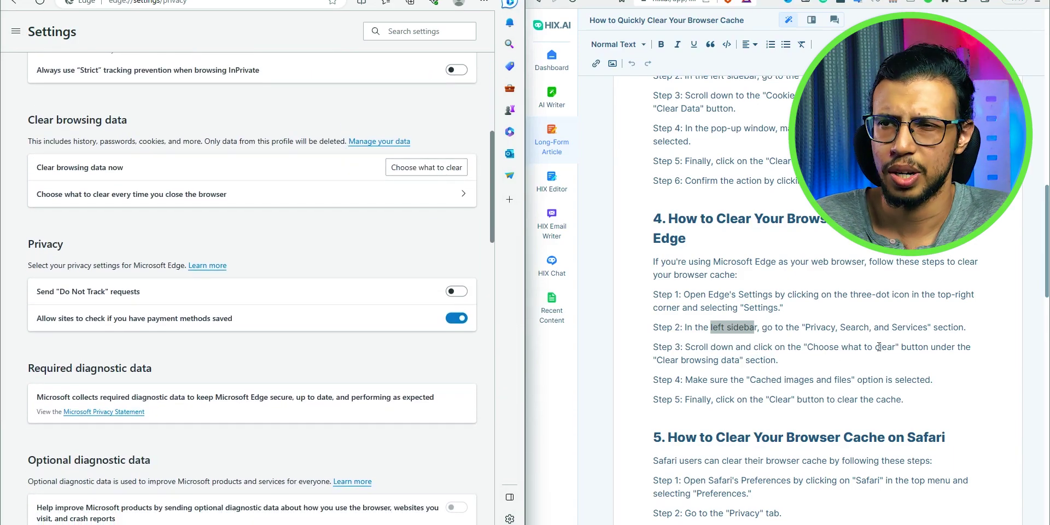
pyautogui.click(446, 173)
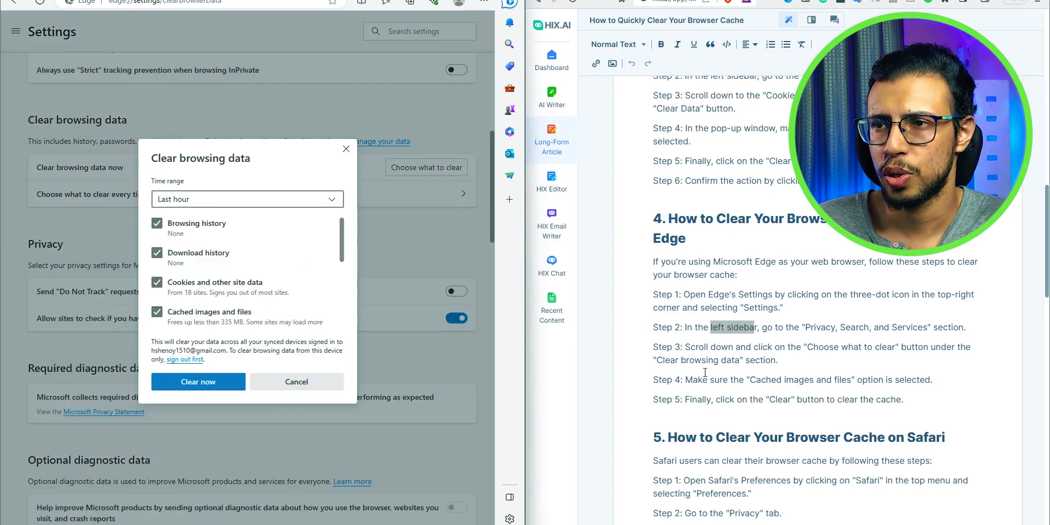
pyautogui.click(222, 384)
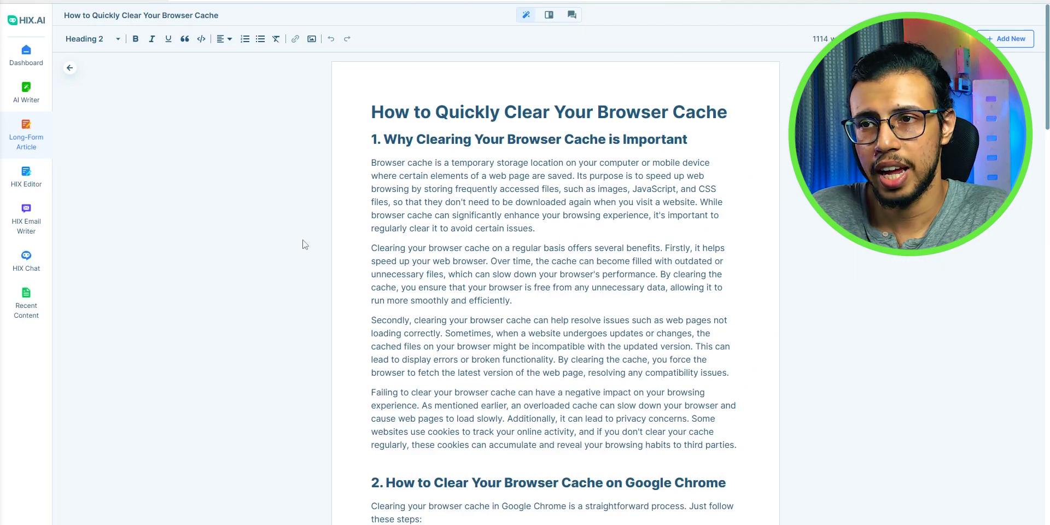
# Review the full browser cache article from its introduction through the per-browser instructions to the conclusion.
pyautogui.scroll(-10, 304, 244)
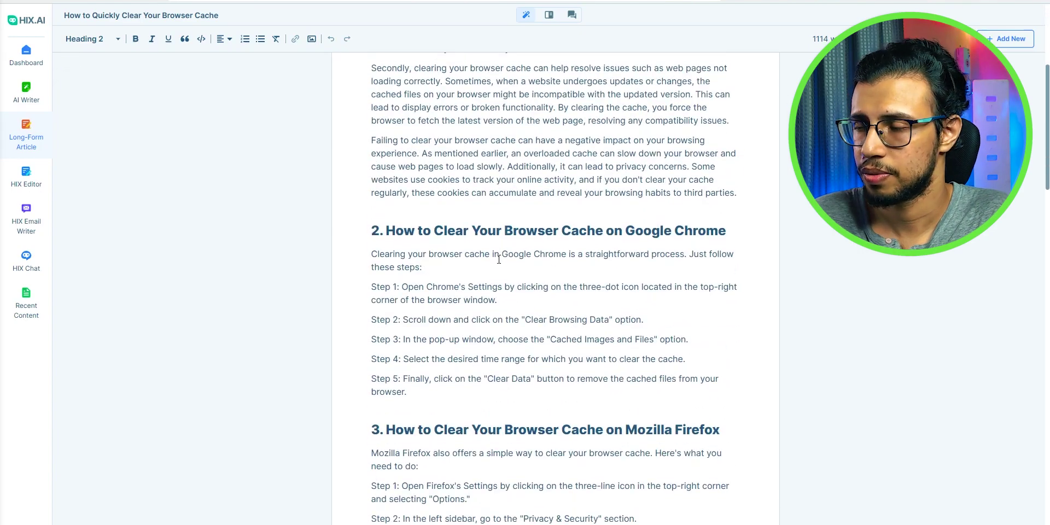
pyautogui.scroll(3, 498, 259)
pyautogui.scroll(-3, 499, 259)
pyautogui.scroll(-12, 498, 259)
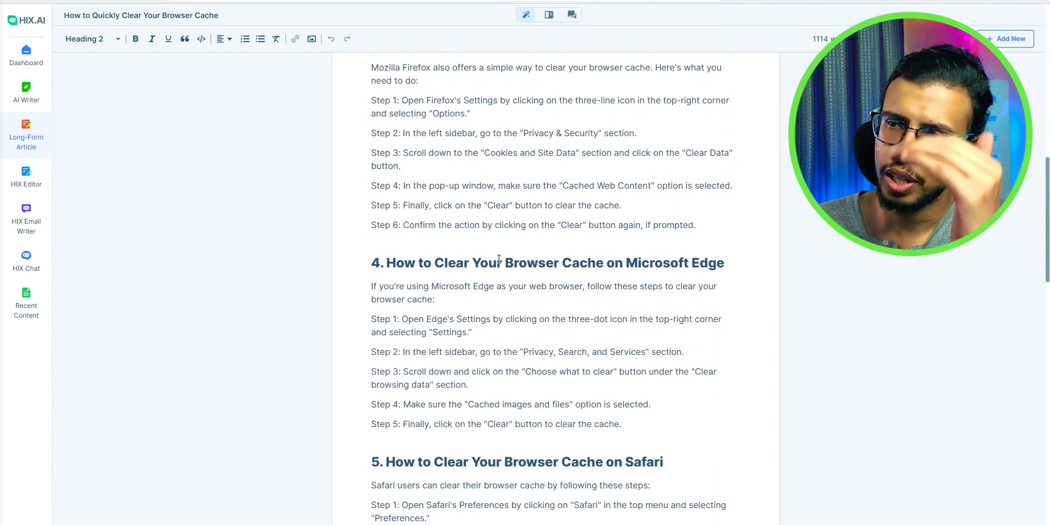
pyautogui.scroll(-8, 499, 258)
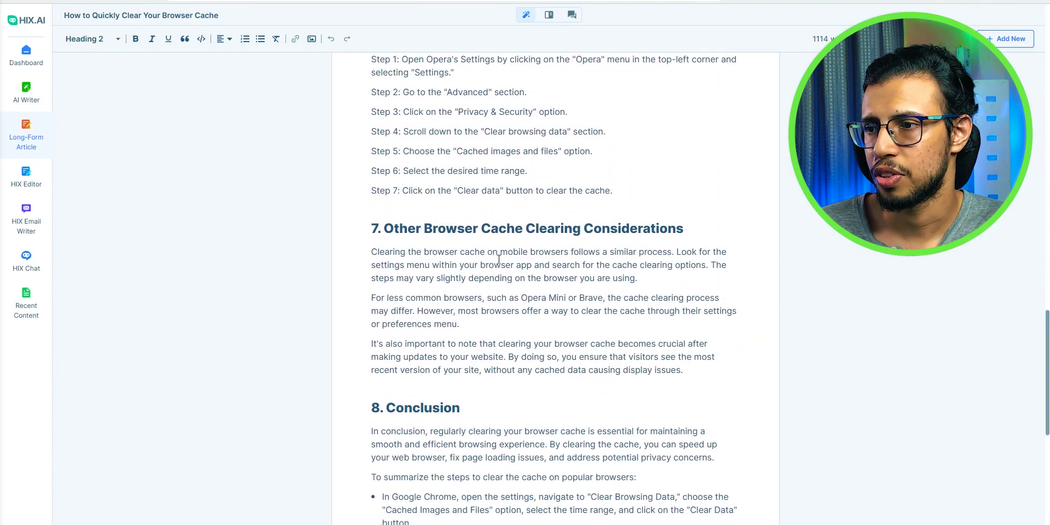
pyautogui.scroll(10, 499, 258)
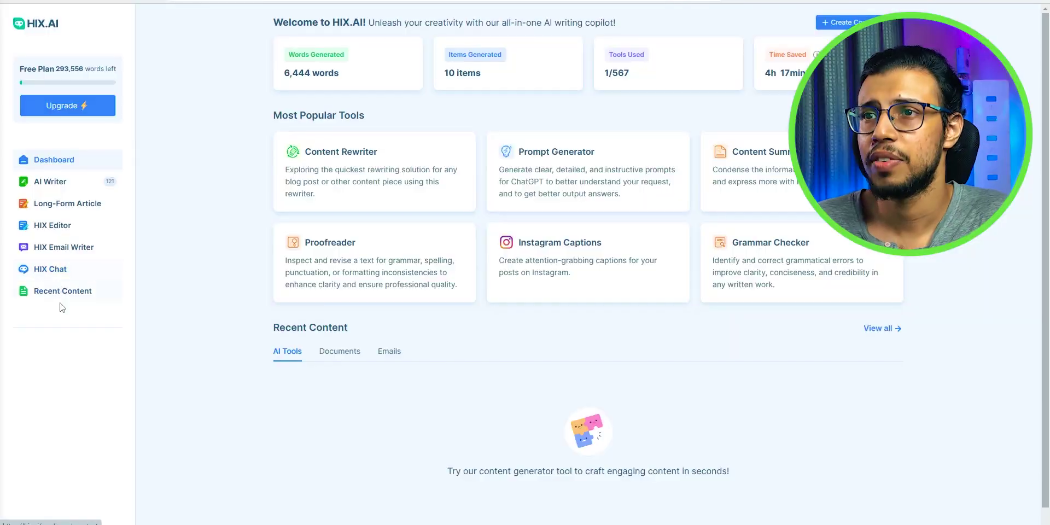
# Open HIX Chat and ask "How can I convert a video into an article in HIX AI?".
pyautogui.click(62, 309)
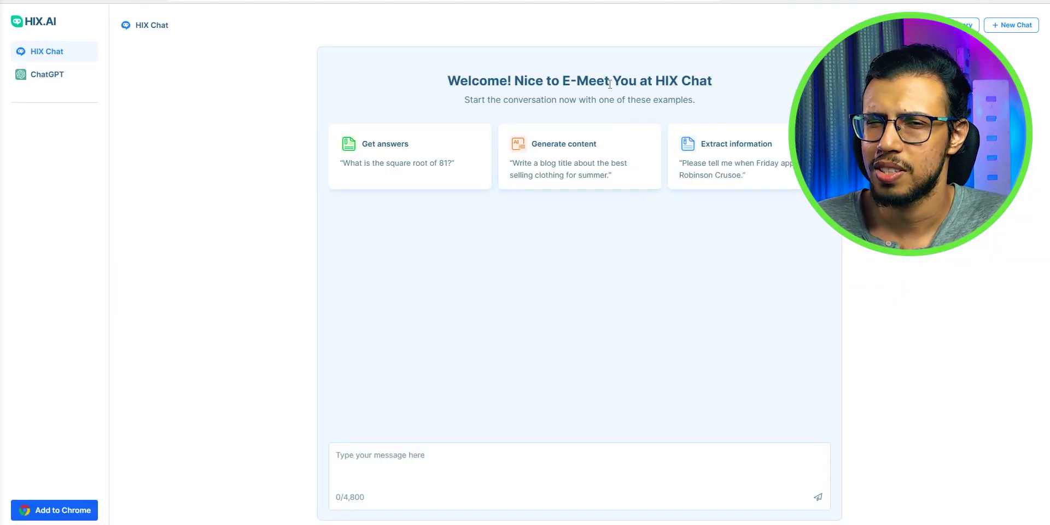
pyautogui.moveTo(443, 82); pyautogui.dragTo(727, 84)
pyautogui.click(769, 84)
pyautogui.write('How can I convert a v')
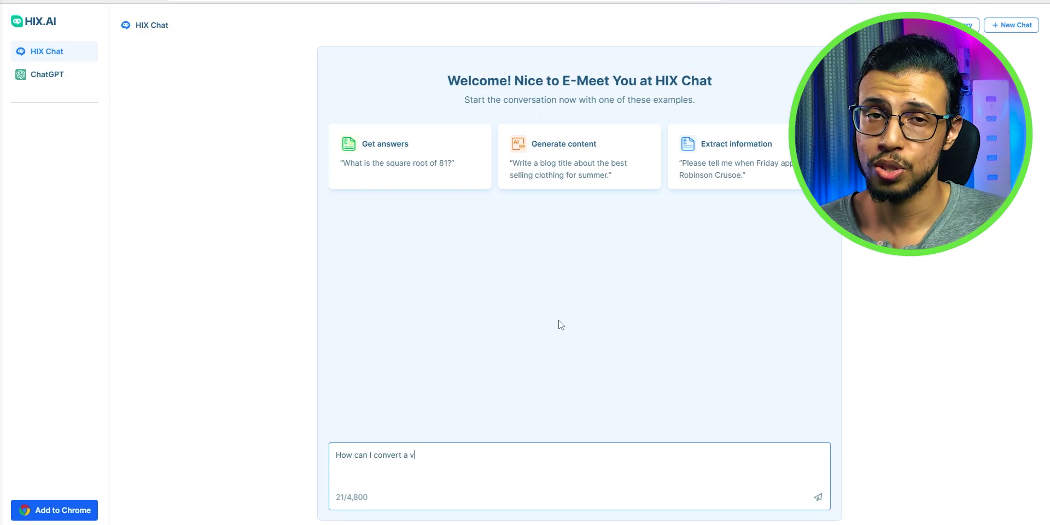
pyautogui.write('ideo into an article in HIX')
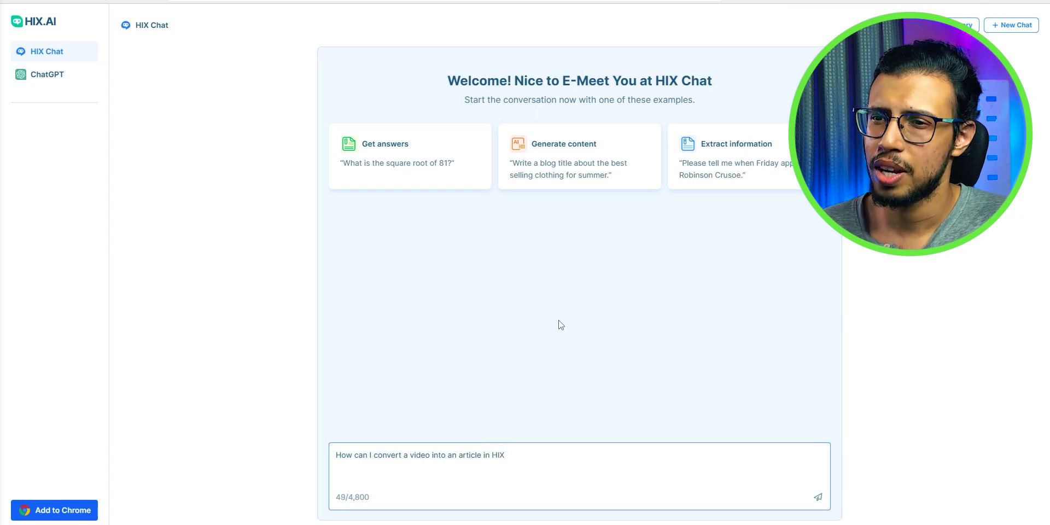
pyautogui.write(' AI?')
pyautogui.press('Return')
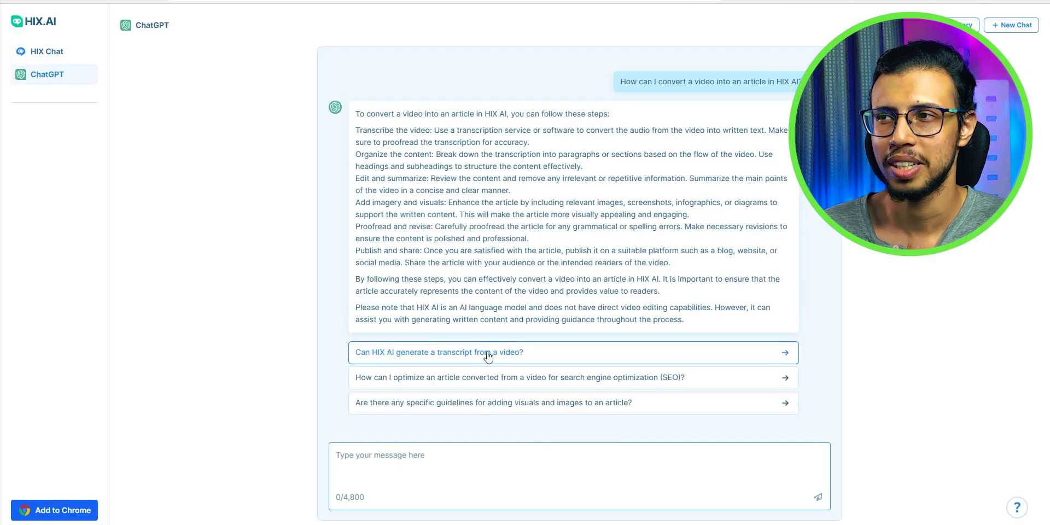
# Ask the chat "Can HIX AI transcribe videos into text?" and highlight the start of its answer.
pyautogui.click(574, 356)
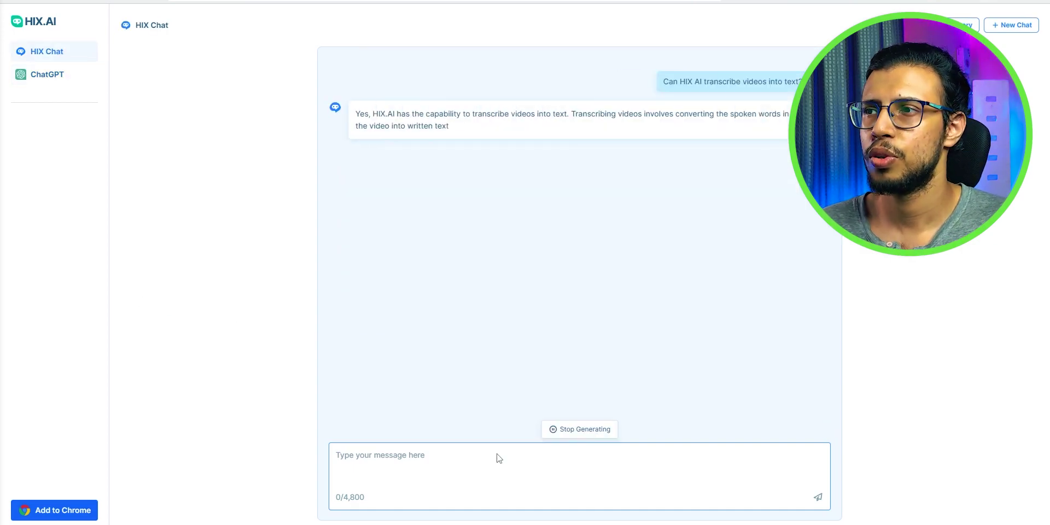
pyautogui.moveTo(355, 113); pyautogui.dragTo(395, 113)
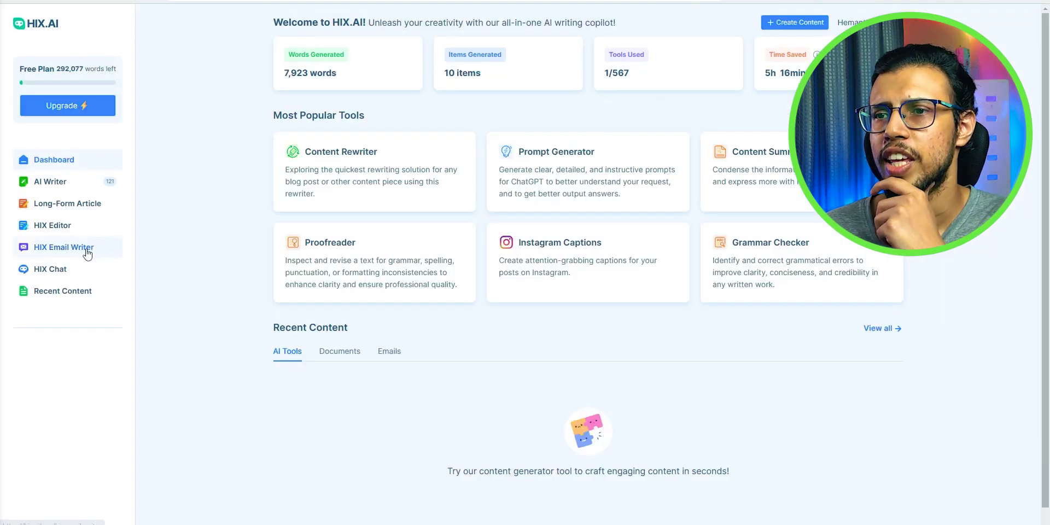
# Open HIX Email Writer and start a new email with the recipient's name and the subject "Please try pomodoro technique".
pyautogui.click(85, 249)
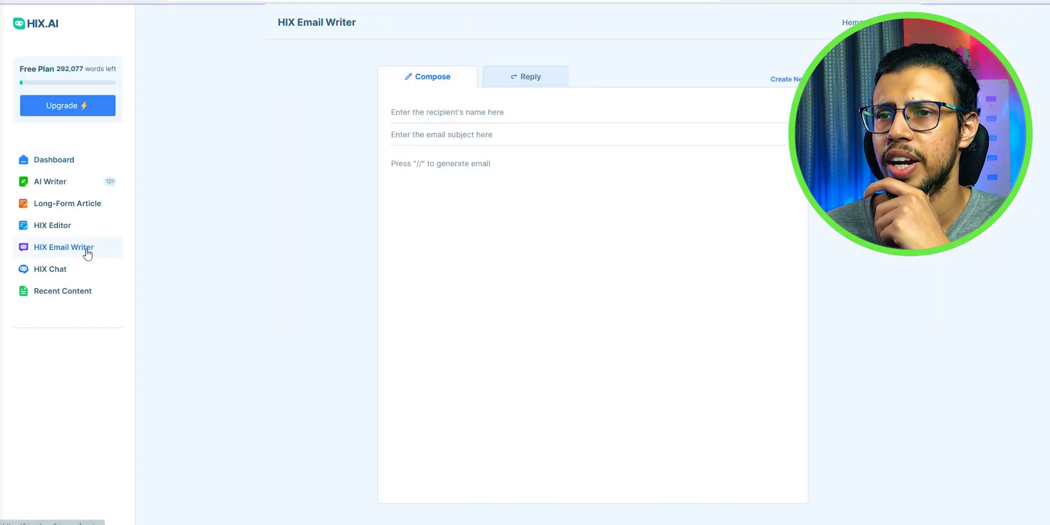
pyautogui.write('thehope')
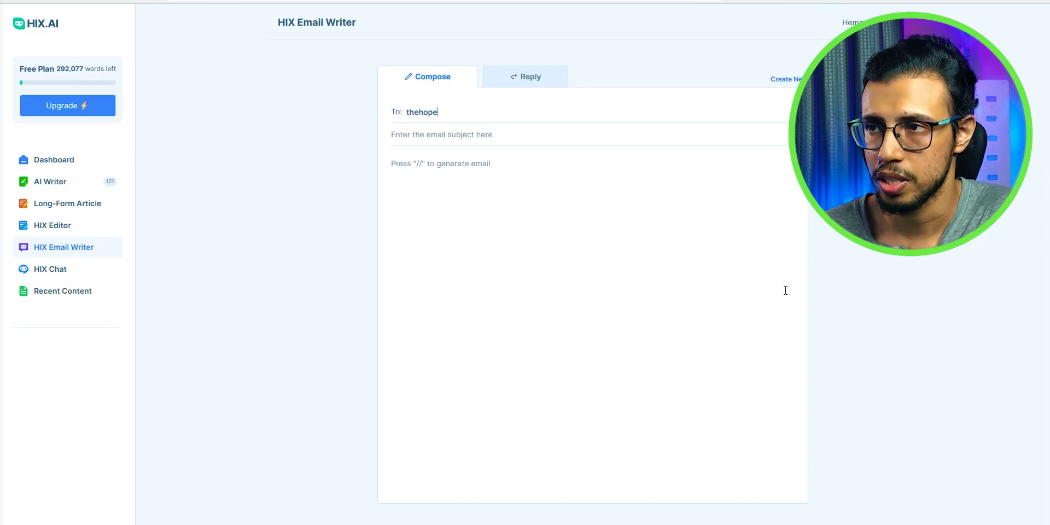
pyautogui.write('lessgeek')
pyautogui.press('Tab')
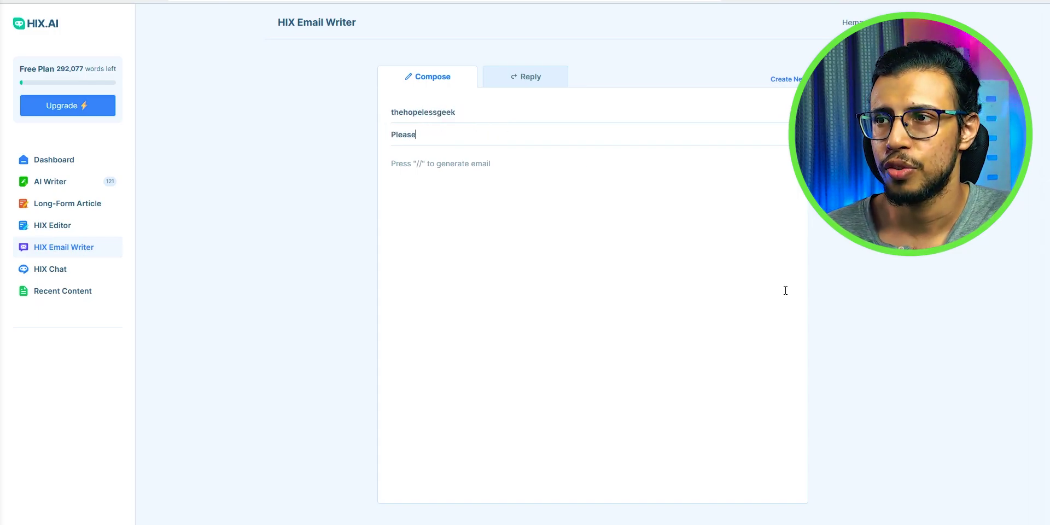
pyautogui.write('odoro technique')
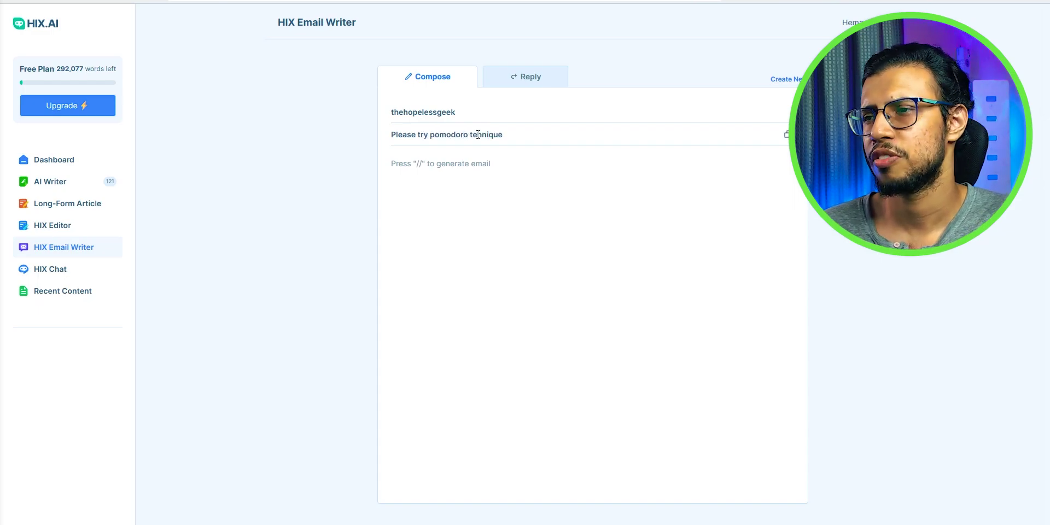
# Generate a Business Email draft from the prompt "Pomodoro technique sounds interesting. It may be worth checking out for productivity".
pyautogui.click(440, 164)
pyautogui.write('//')
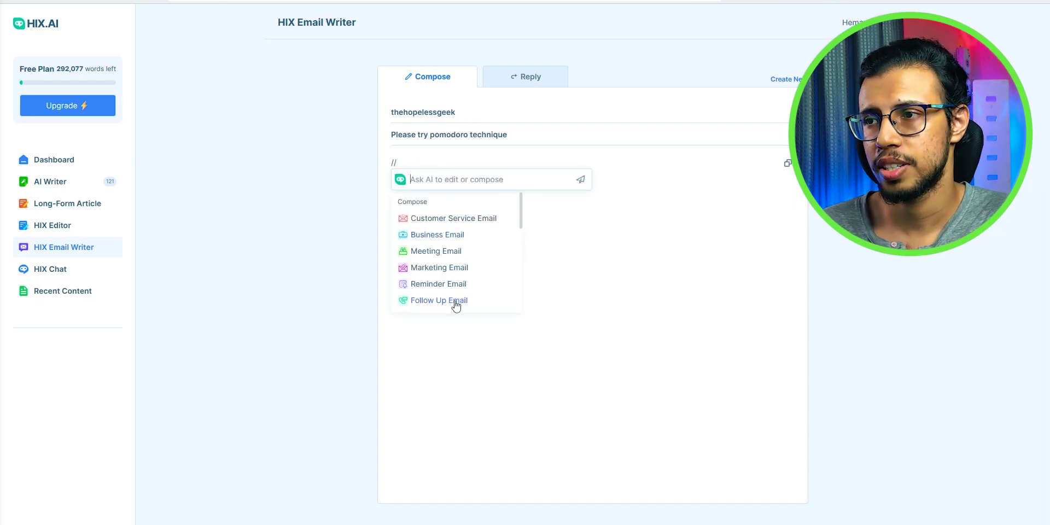
pyautogui.click(454, 236)
pyautogui.write('Pomodo')
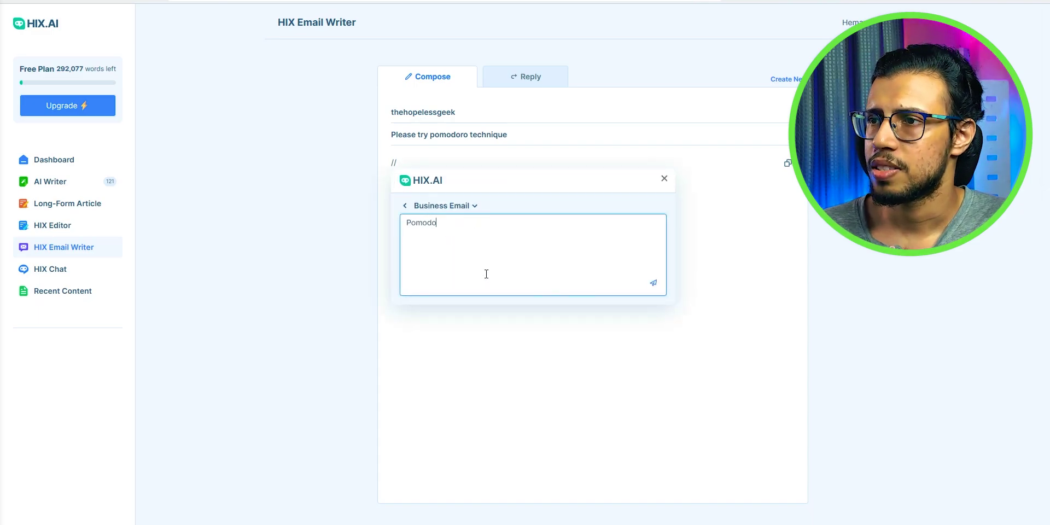
pyautogui.write('ro technique sounds interesting. It may be wo')
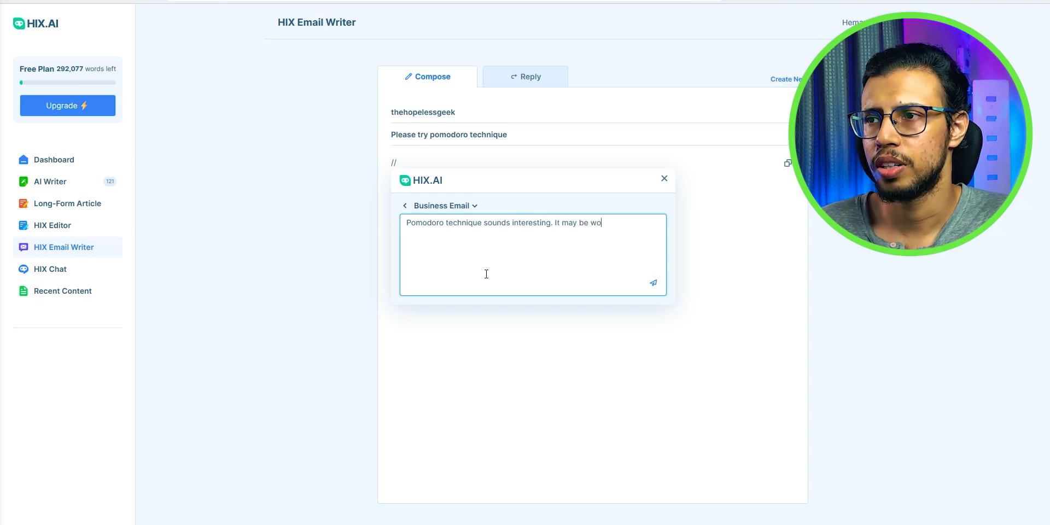
pyautogui.write('rth checking out for productivity')
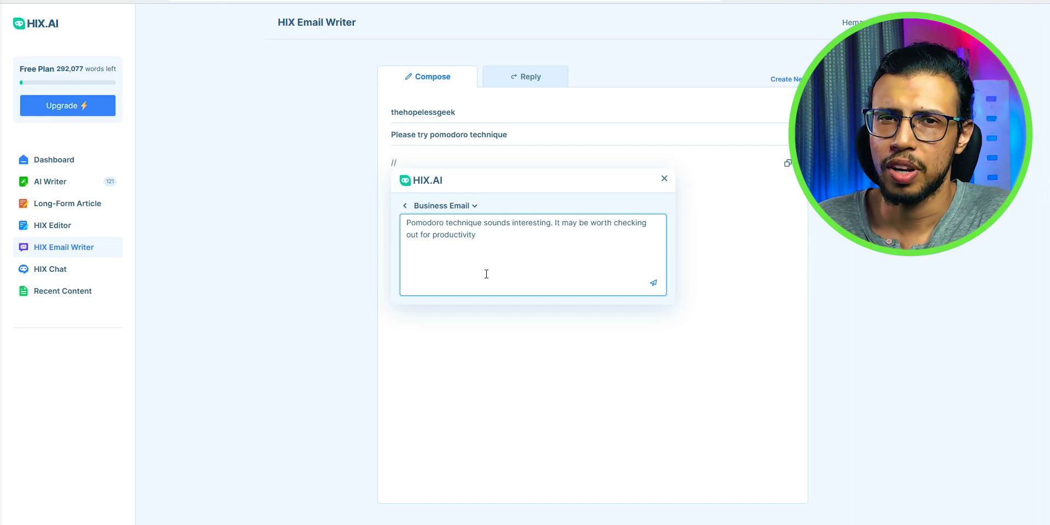
pyautogui.press('Return')
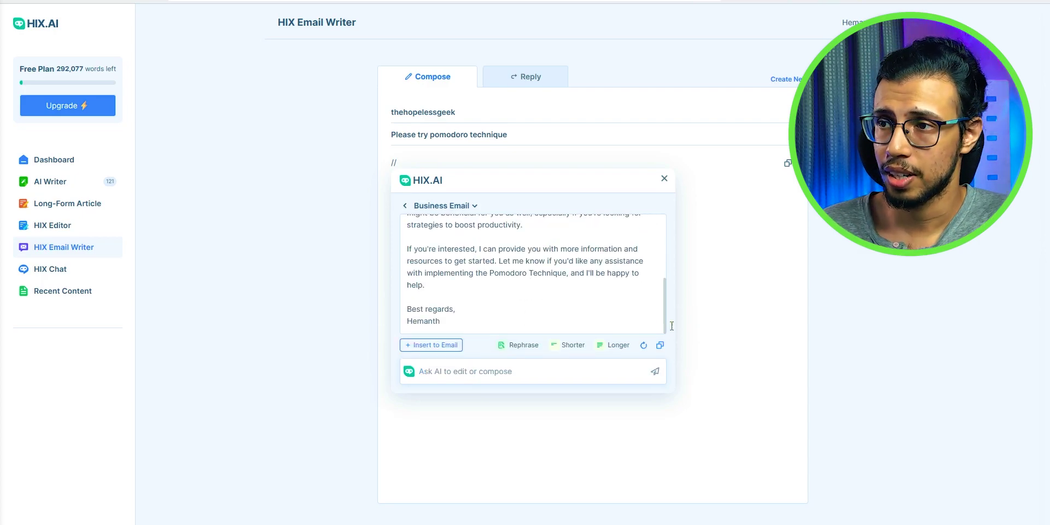
# Check the draft's description of pomodoro intervals against the DuckDuckGo summary, and insert the draft into the email.
pyautogui.scroll(10, 560, 309)
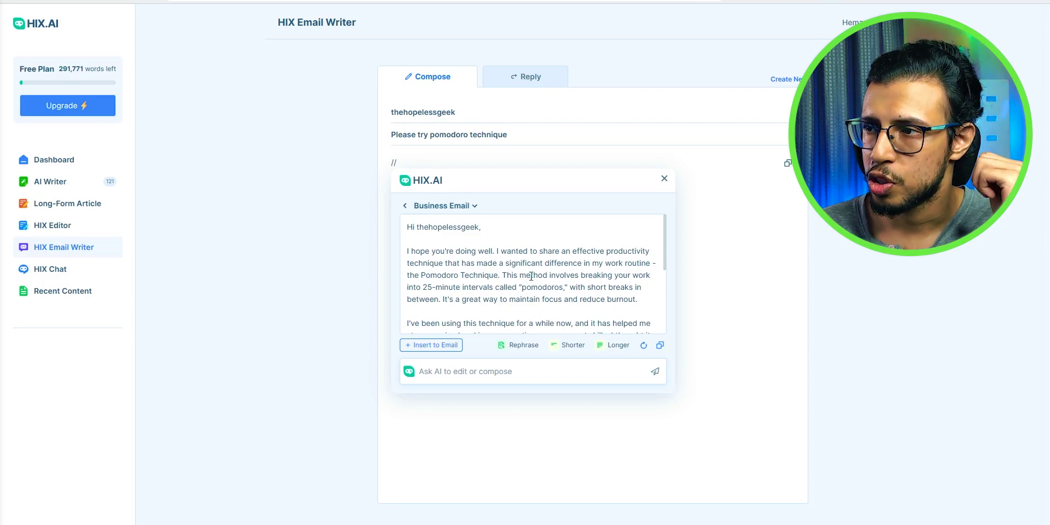
pyautogui.moveTo(503, 276); pyautogui.dragTo(568, 287)
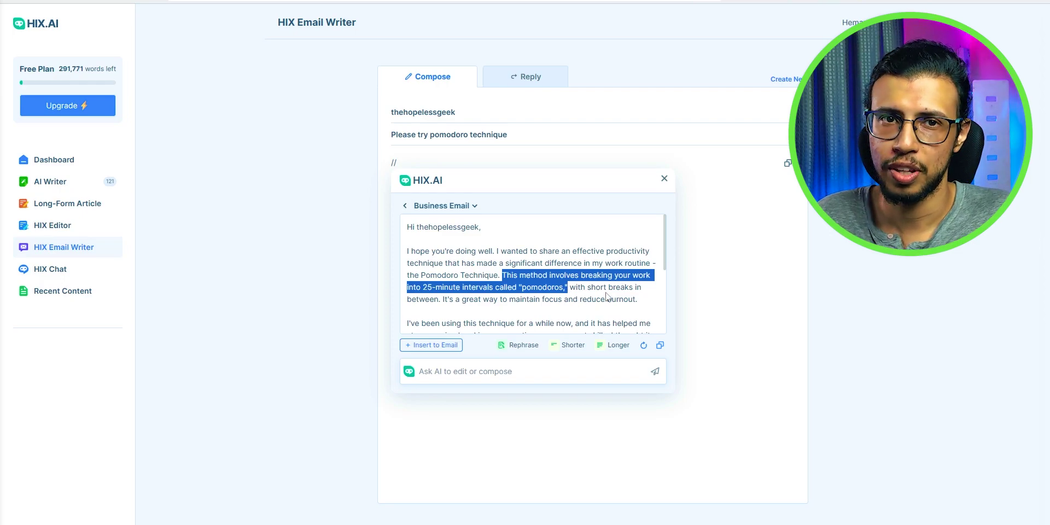
pyautogui.moveTo(570, 287); pyautogui.dragTo(643, 305)
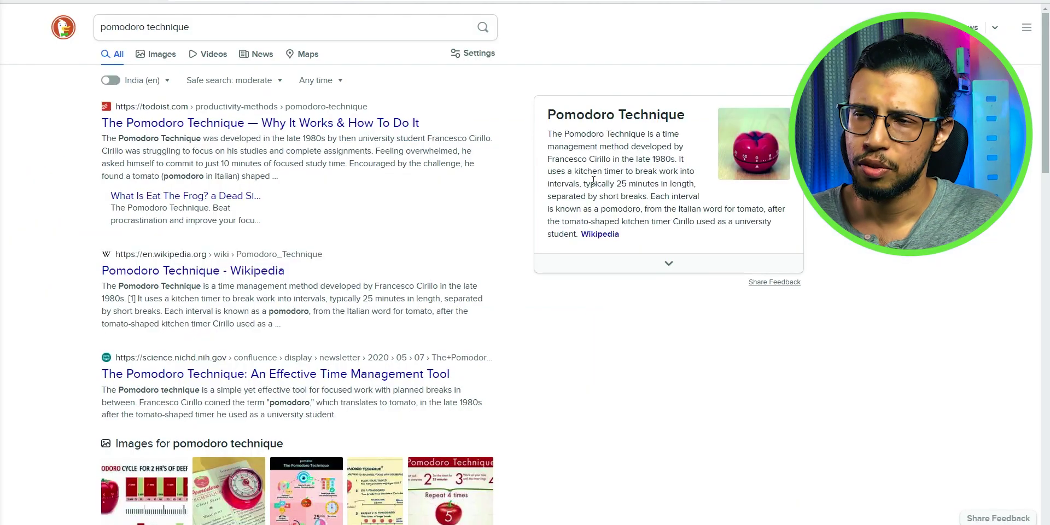
pyautogui.moveTo(584, 183); pyautogui.dragTo(693, 183)
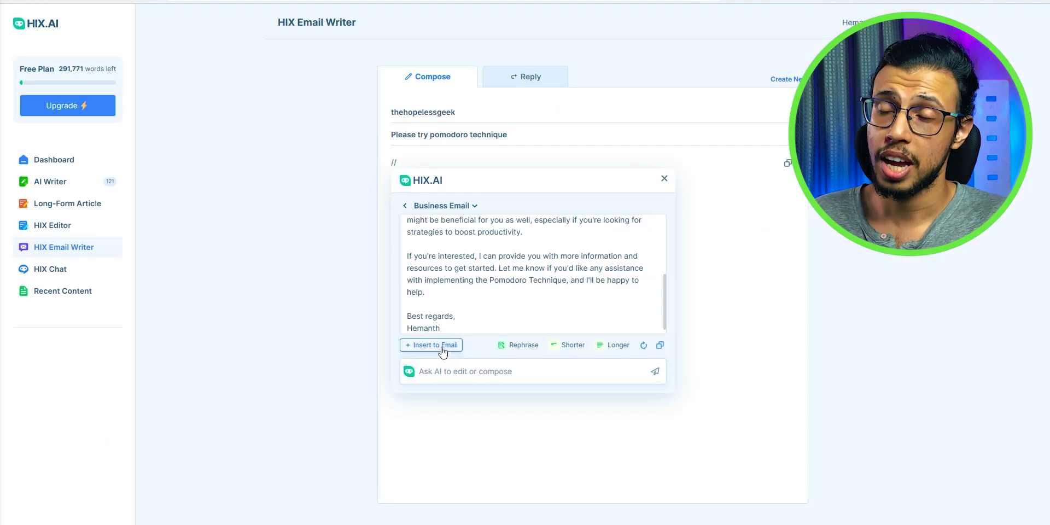
pyautogui.click(438, 345)
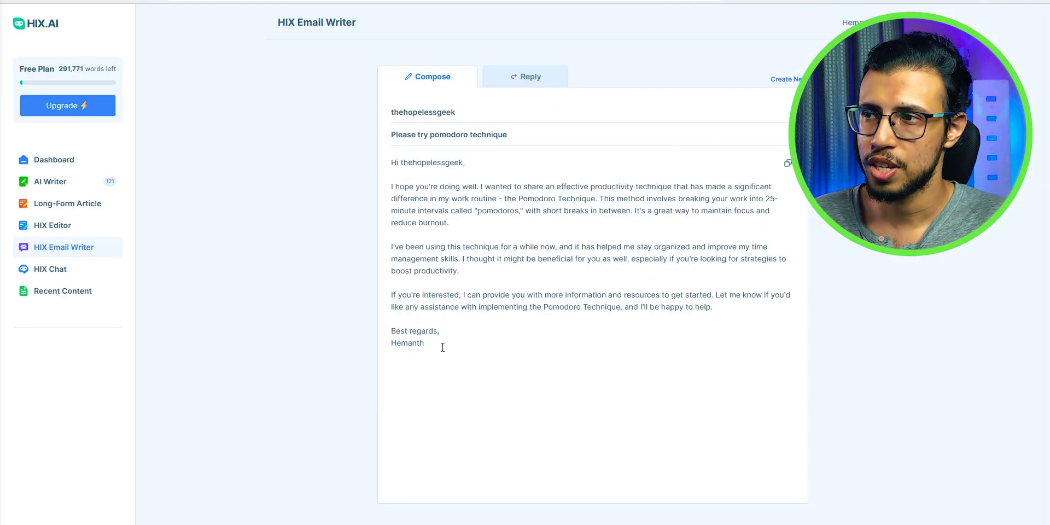
# Bold "great", "Pomodoros" and "Pomodoro Technique" in the first paragraph of the email body.
pyautogui.doubleClick(665, 213)
pyautogui.hotkey('ctrl', 'b')
pyautogui.click(528, 215)
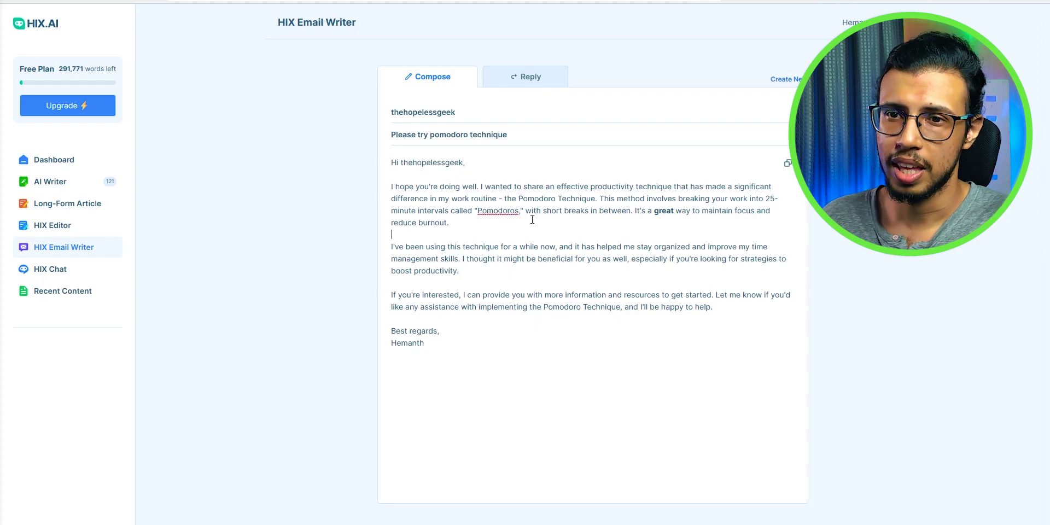
pyautogui.doubleClick(516, 212)
pyautogui.hotkey('ctrl', 'b')
pyautogui.click(578, 210)
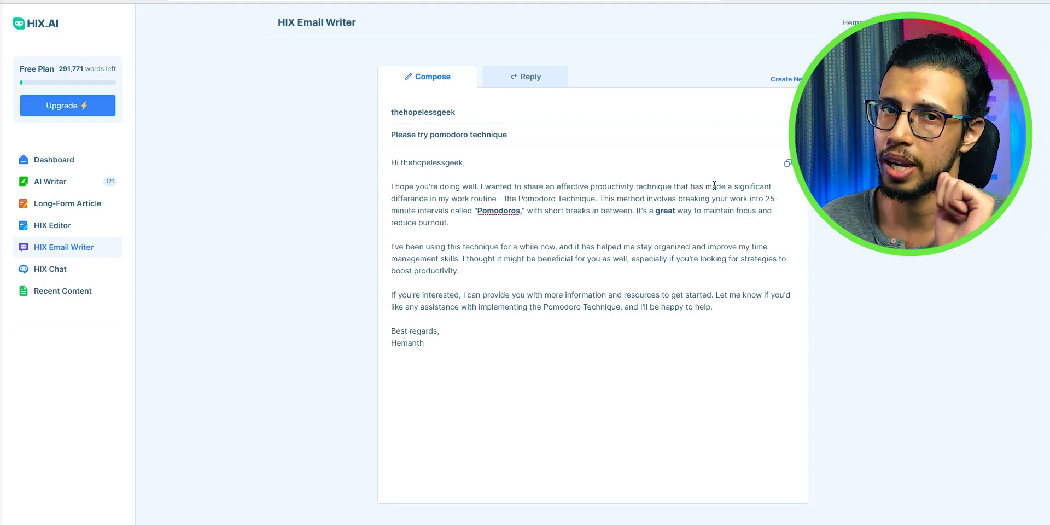
pyautogui.moveTo(519, 199); pyautogui.dragTo(598, 199)
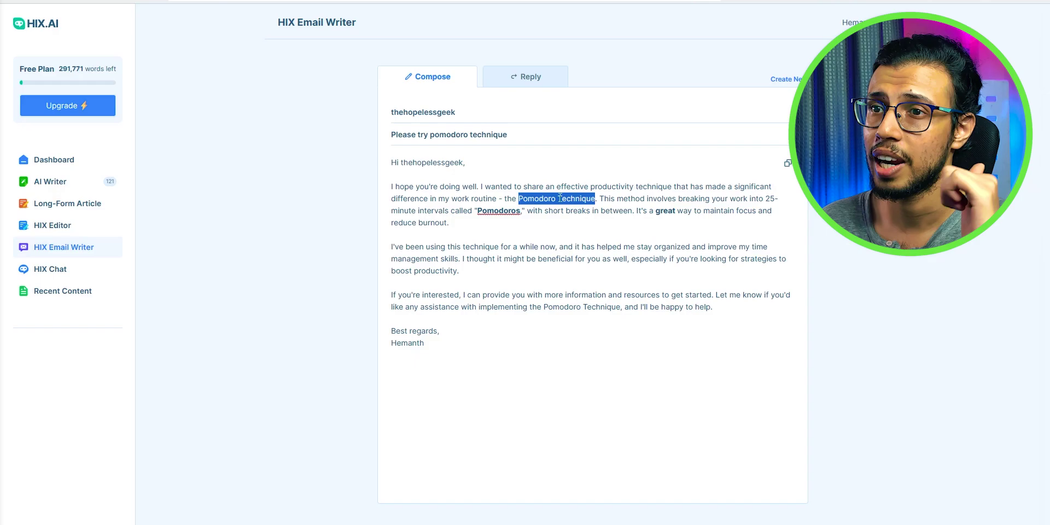
pyautogui.hotkey('ctrl', 'b')
pyautogui.click(618, 212)
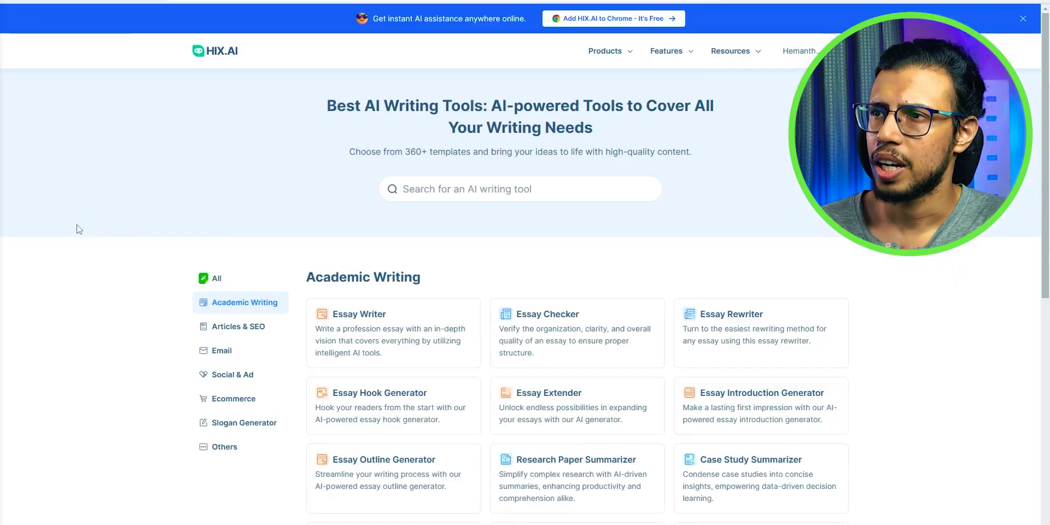
# Highlight the templates tagline on the AI writing tools page and browse the tools, including the Articles & SEO category.
pyautogui.moveTo(351, 152); pyautogui.dragTo(700, 156)
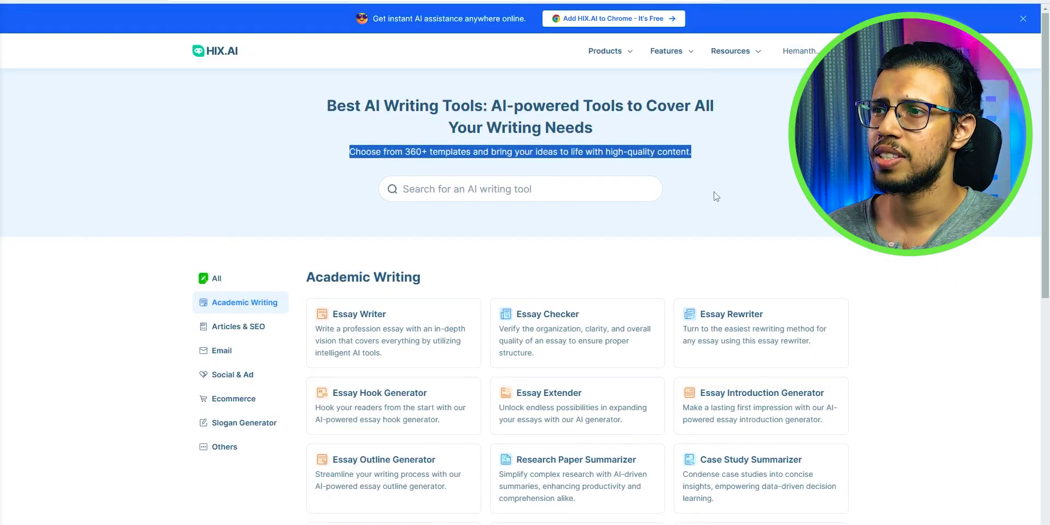
pyautogui.click(237, 334)
pyautogui.scroll(-7, 487, 183)
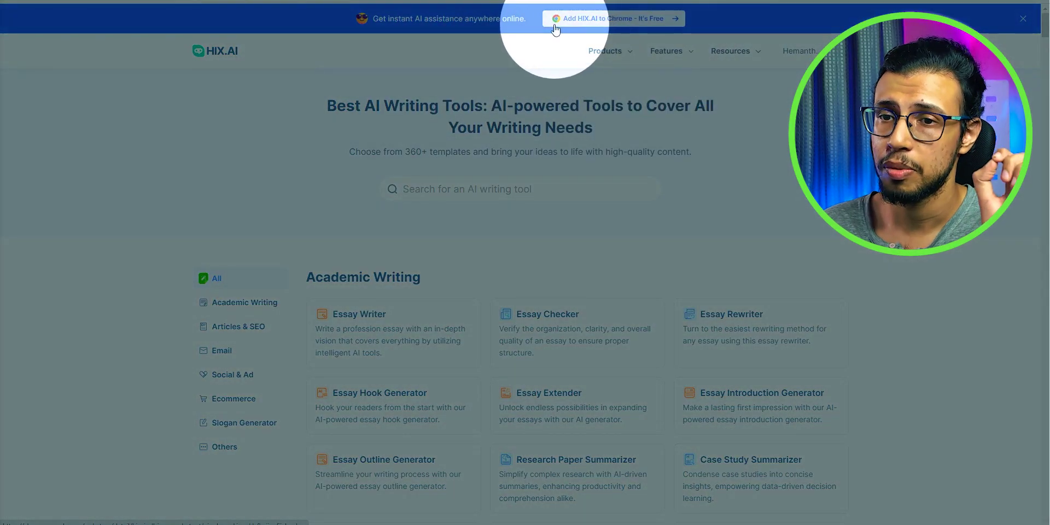
# Add the HIX.AI extension to Chrome from its web store page and highlight the extension's title.
pyautogui.click(603, 22)
pyautogui.click(760, 98)
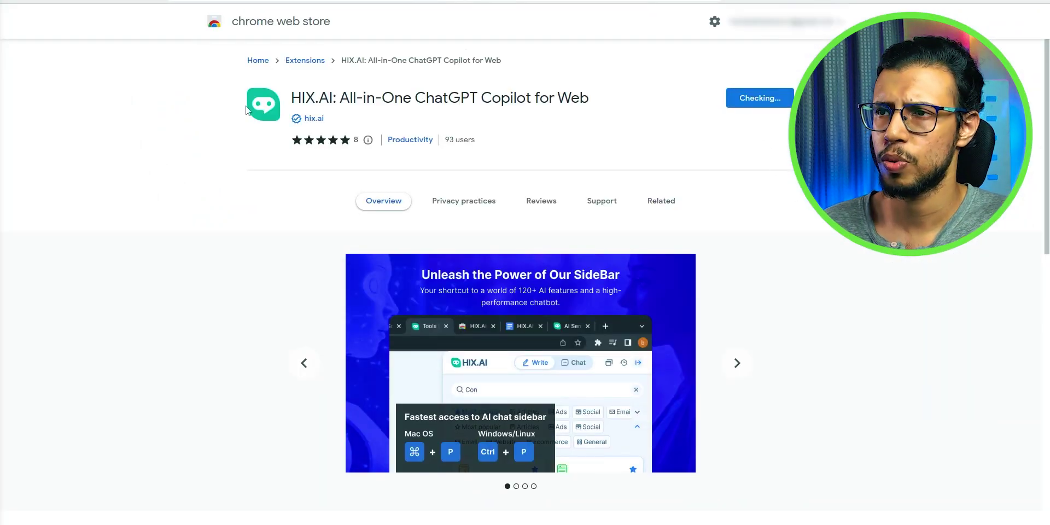
pyautogui.moveTo(421, 97); pyautogui.dragTo(668, 129)
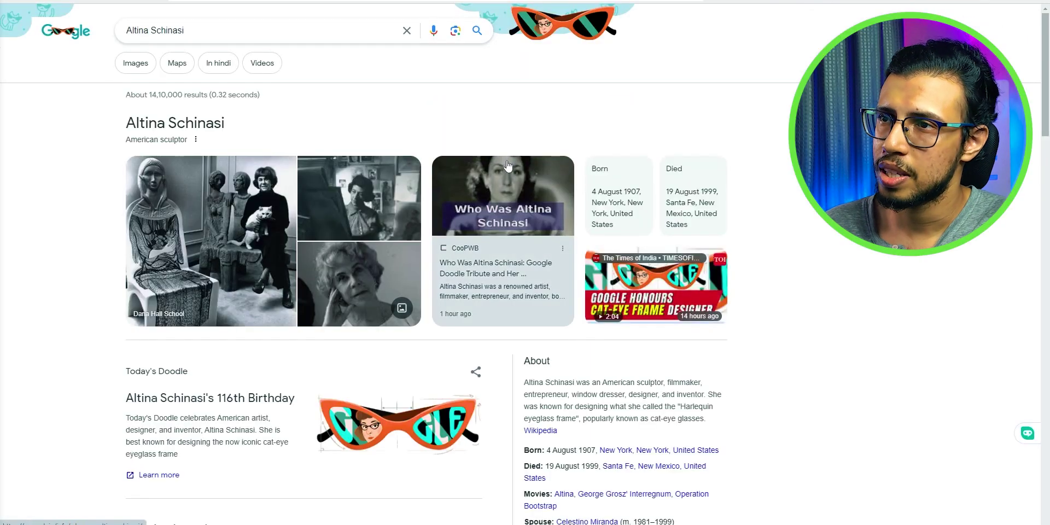
# Read the HIX.AI answer about Altina Schinasi beside the Google results.
pyautogui.scroll(-1, 882, 294)
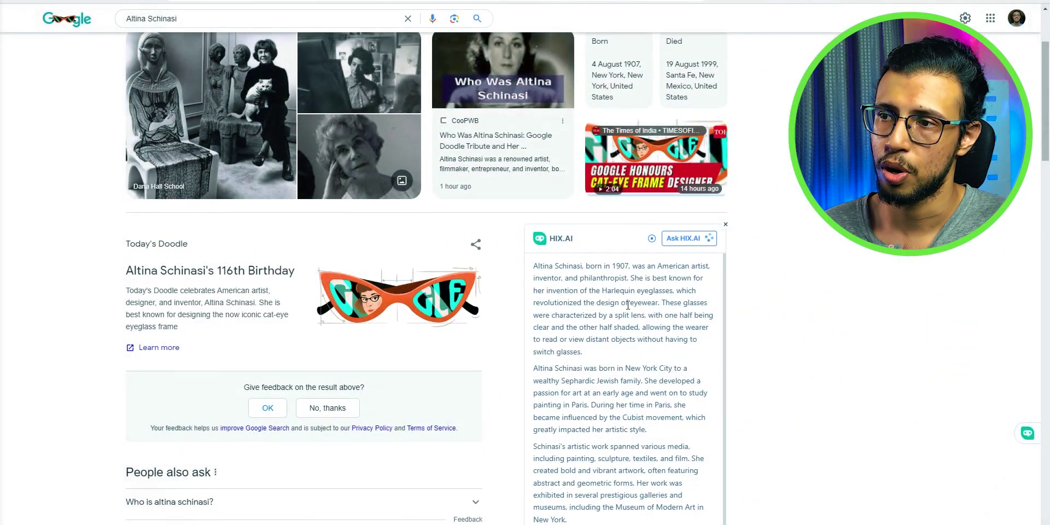
pyautogui.scroll(-5, 646, 328)
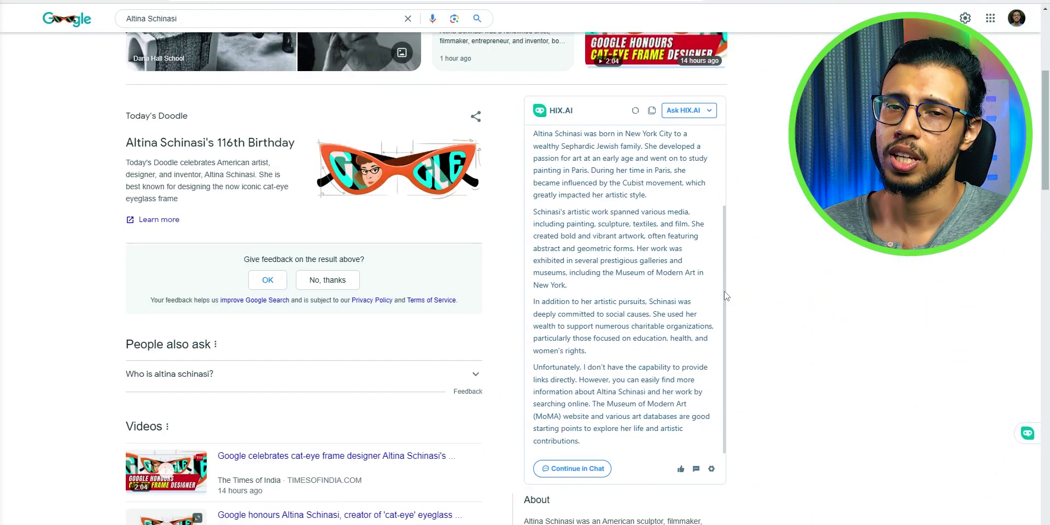
pyautogui.scroll(2, 699, 290)
pyautogui.scroll(3, 780, 270)
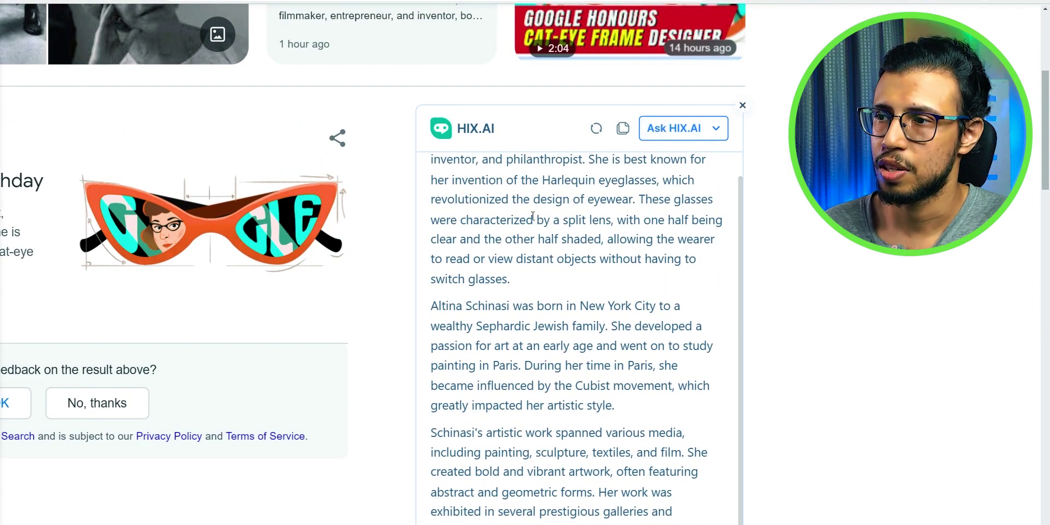
pyautogui.scroll(1, 589, 258)
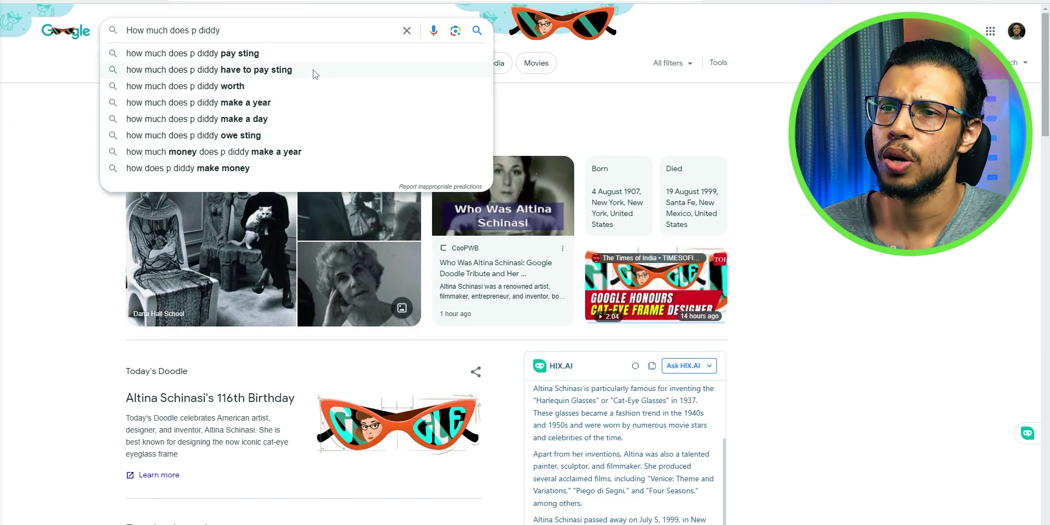
# Search Google for "how much does p diddy have to pay sting" and highlight the amount in the featured snippet.
pyautogui.click(314, 71)
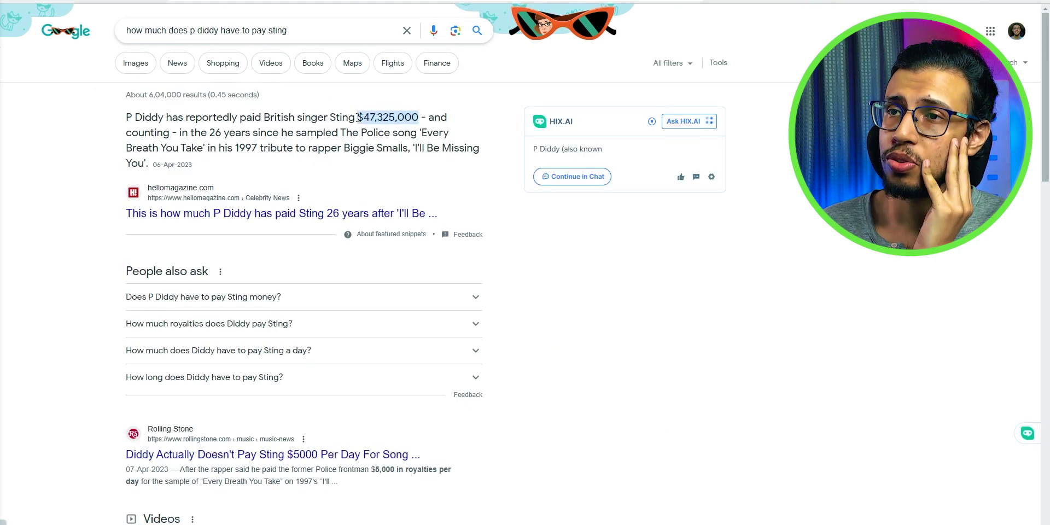
pyautogui.moveTo(359, 117); pyautogui.dragTo(423, 118)
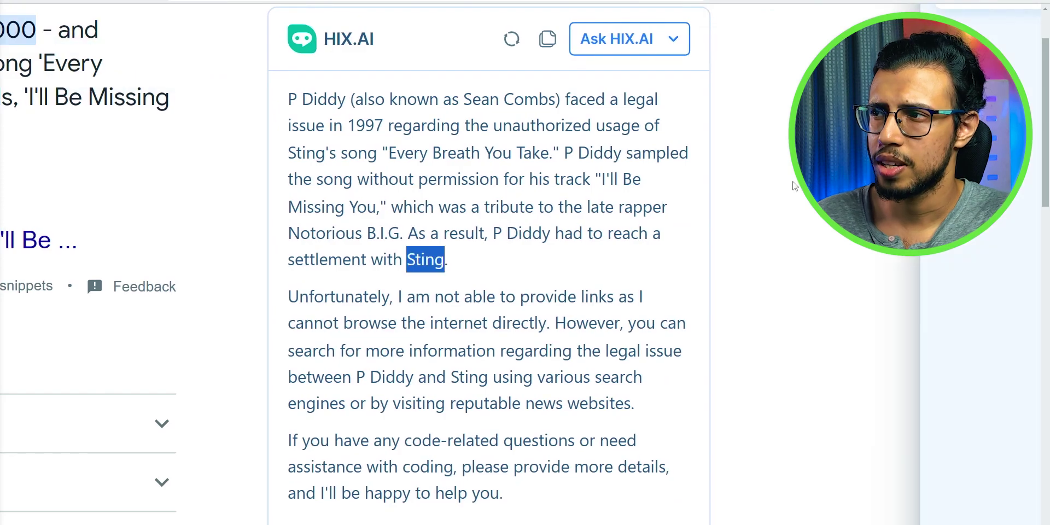
# Ask the HIX.AI sidebar chat "Who is Sting?" and highlight the stage-name explanation at the start of its answer.
pyautogui.click(892, 448)
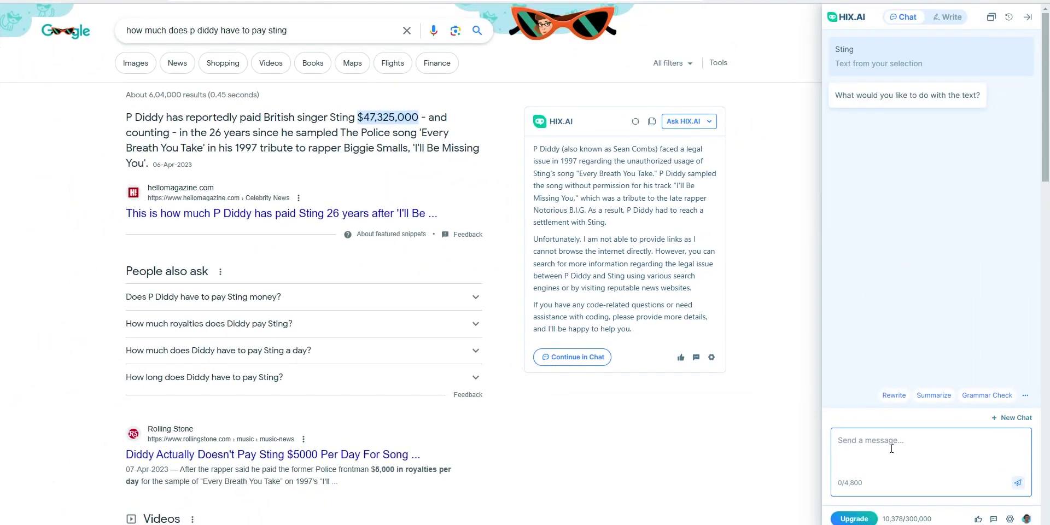
pyautogui.write('Who is S')
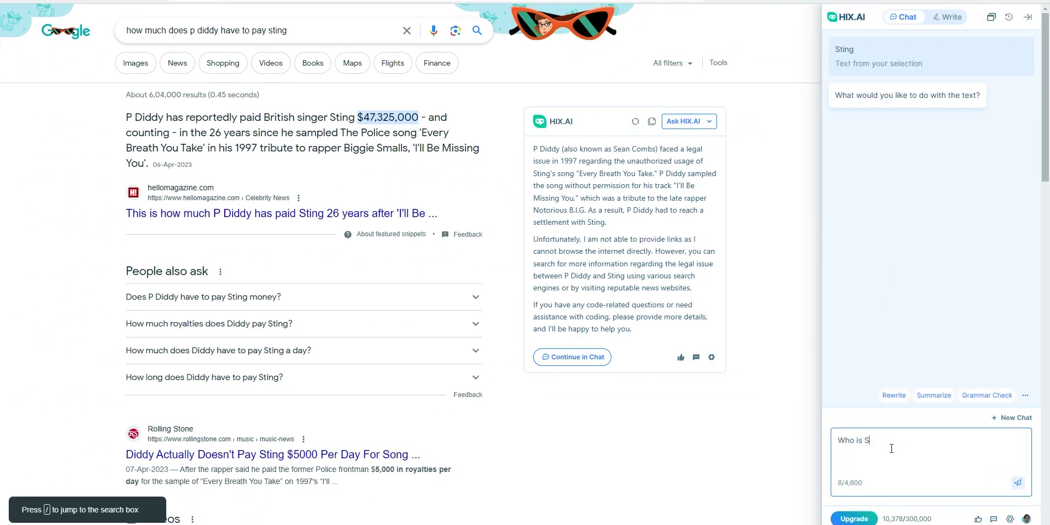
pyautogui.write('ting?')
pyautogui.press('Return')
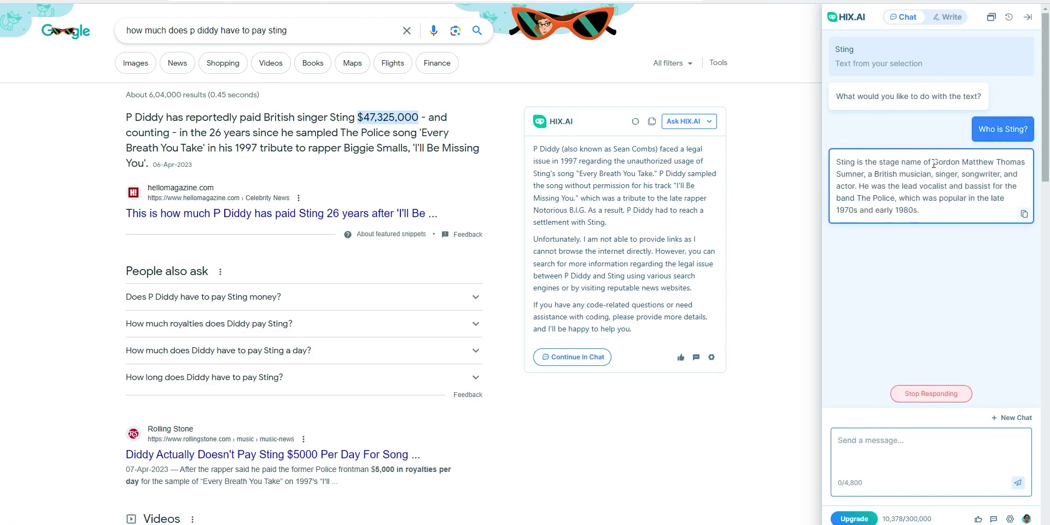
pyautogui.moveTo(836, 162); pyautogui.dragTo(997, 164)
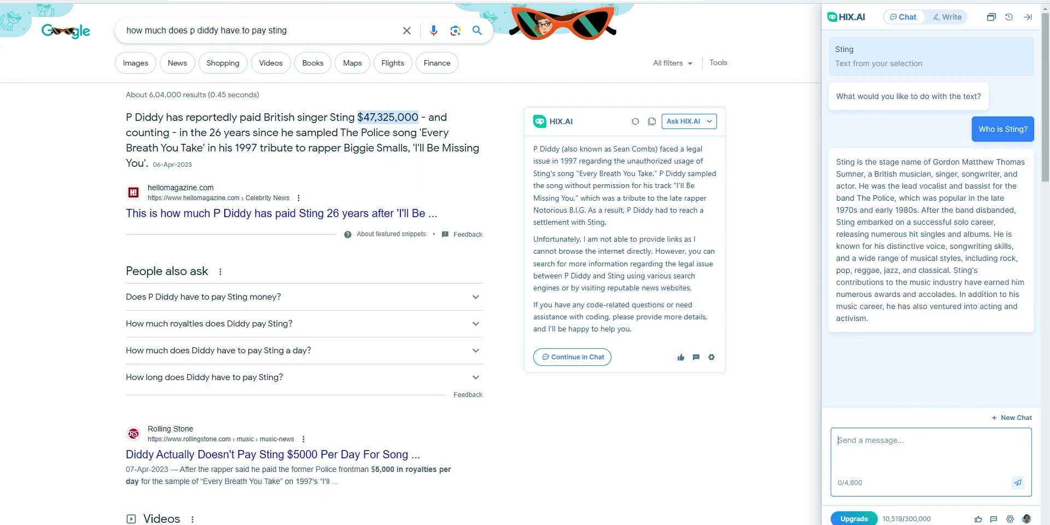
# Ask the HIX.AI sidebar chat "How much does P Diddy earn in a year?".
pyautogui.scroll(-2, 85, 448)
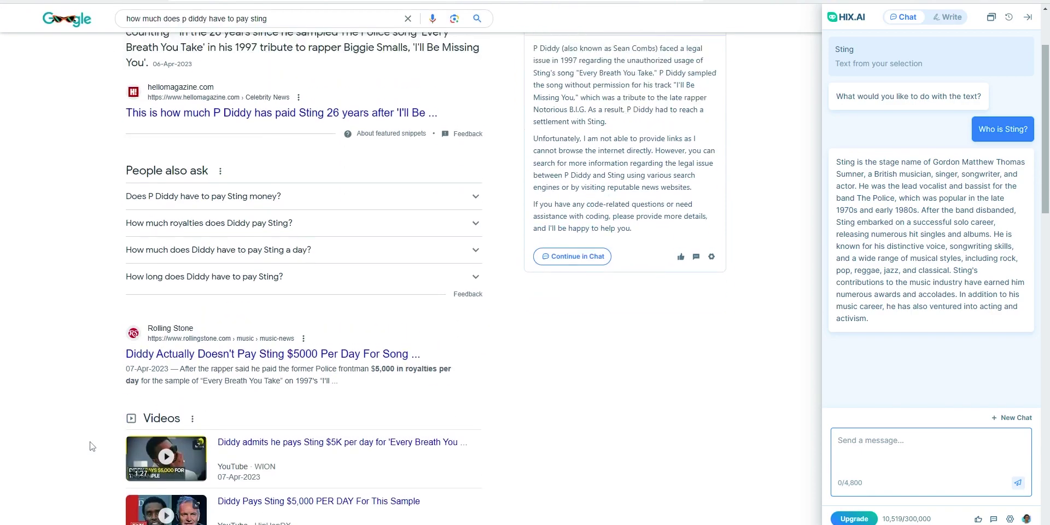
pyautogui.scroll(2, 90, 443)
pyautogui.scroll(-2, 93, 328)
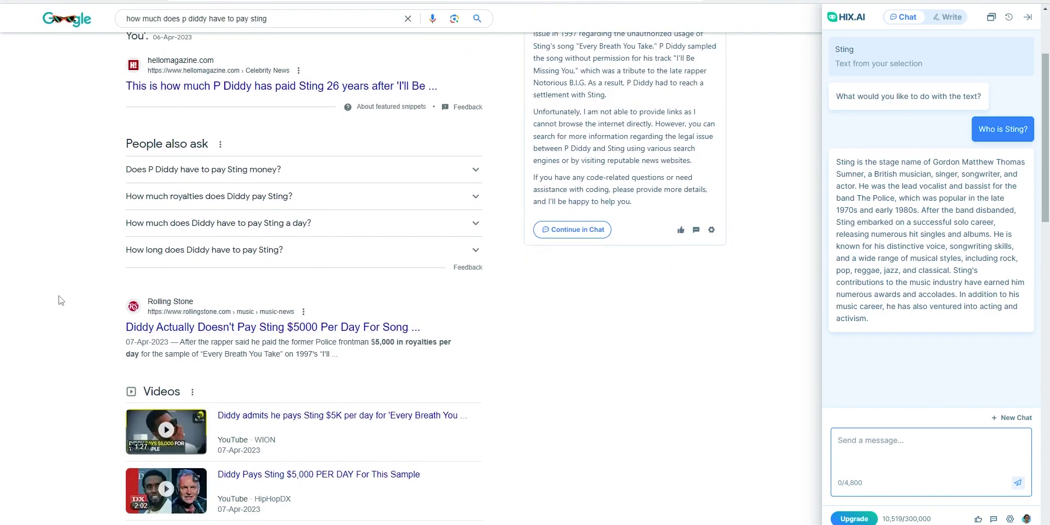
pyautogui.scroll(-4, 61, 300)
pyautogui.write('Ho')
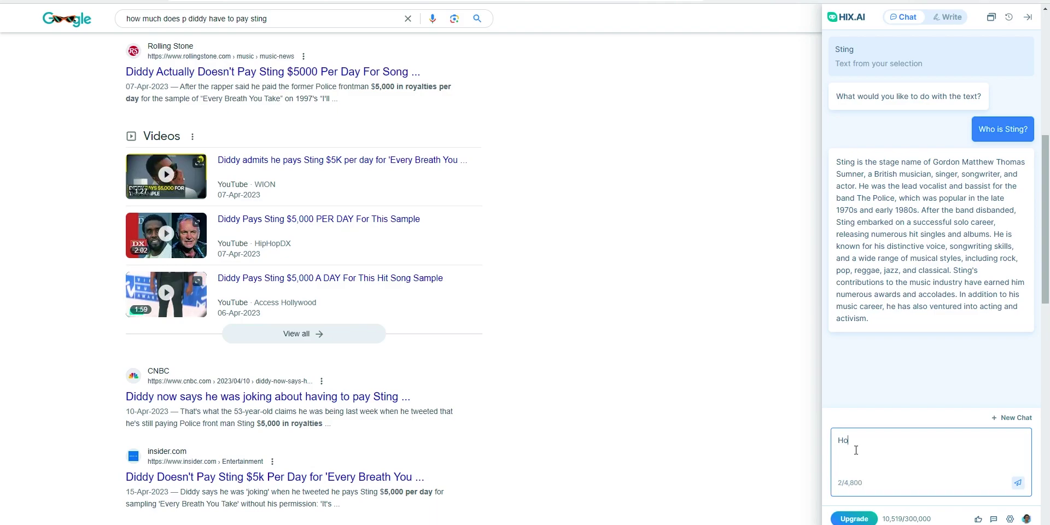
pyautogui.write('w much does')
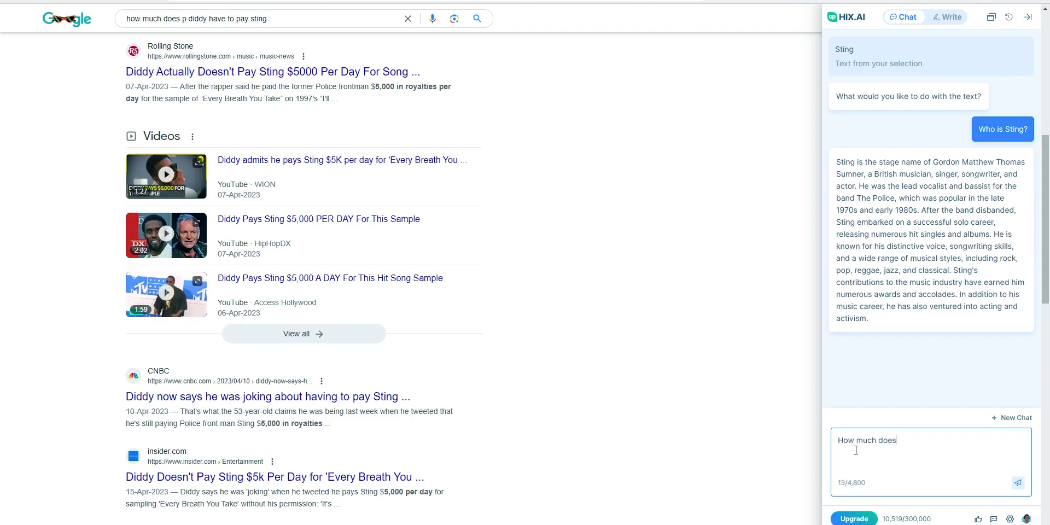
pyautogui.write(' P Diddy ea')
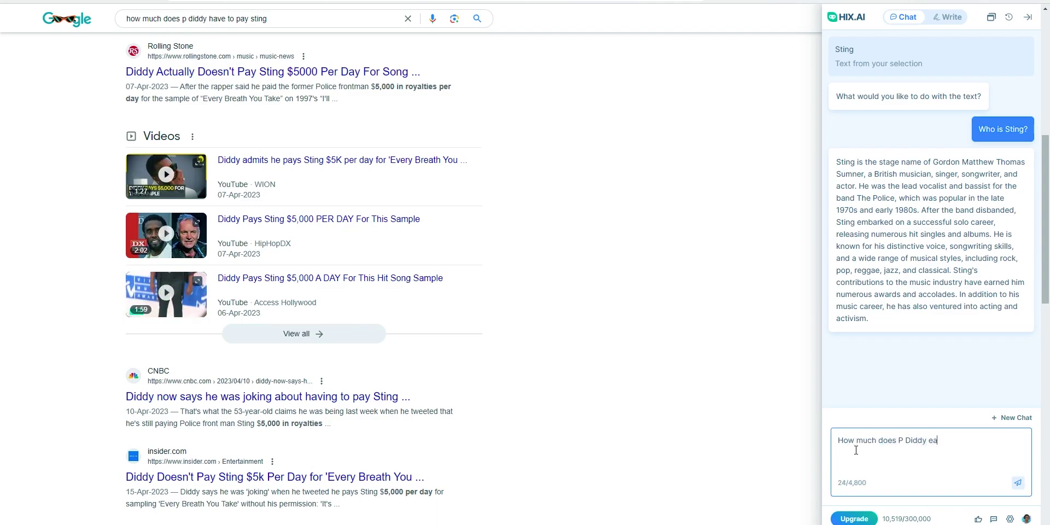
pyautogui.write('rn in a year')
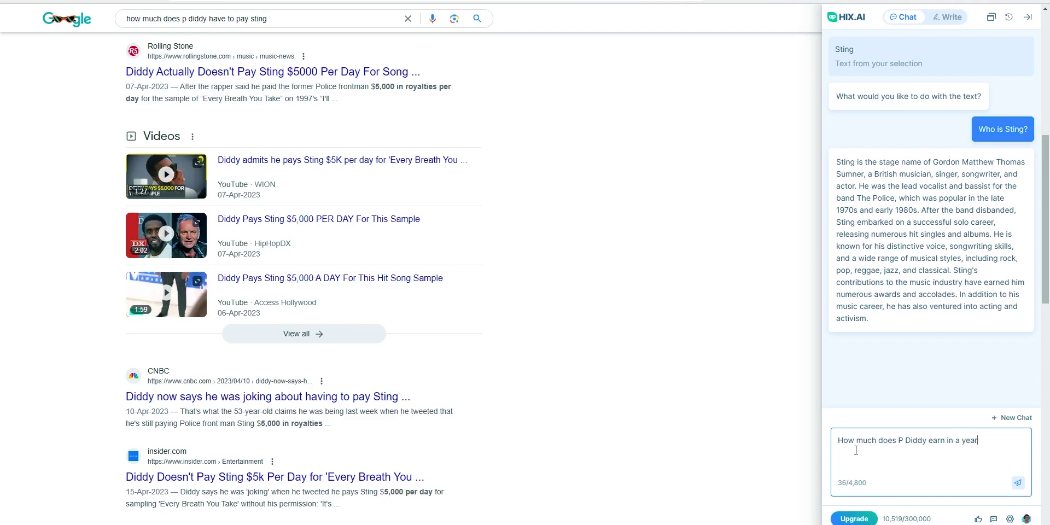
pyautogui.write('?')
pyautogui.press('Return')
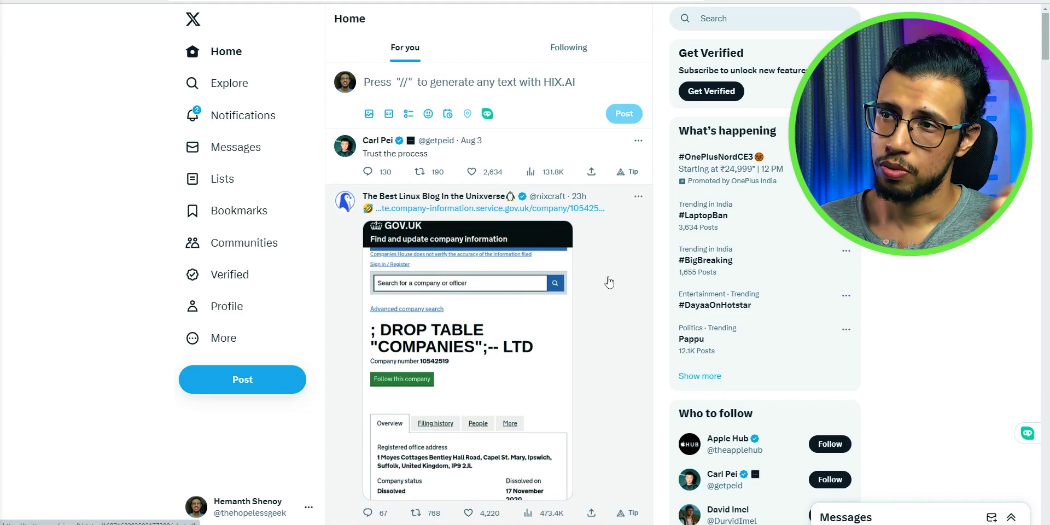
# In a new post on X, generate a HIX.AI text from "write a witty tweet about Elon Musk's recent Twitter rebranding" in Professional tone.
pyautogui.click(416, 82)
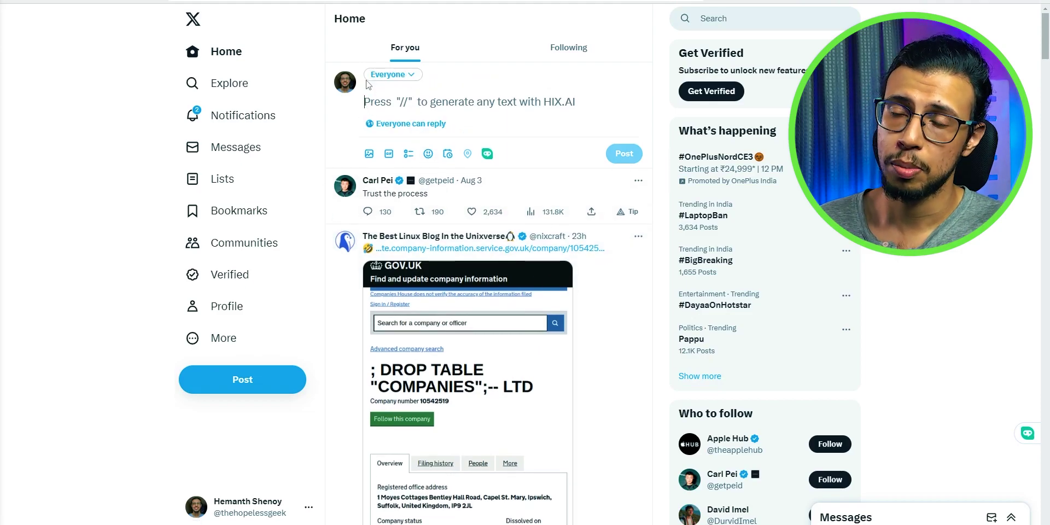
pyautogui.write('//')
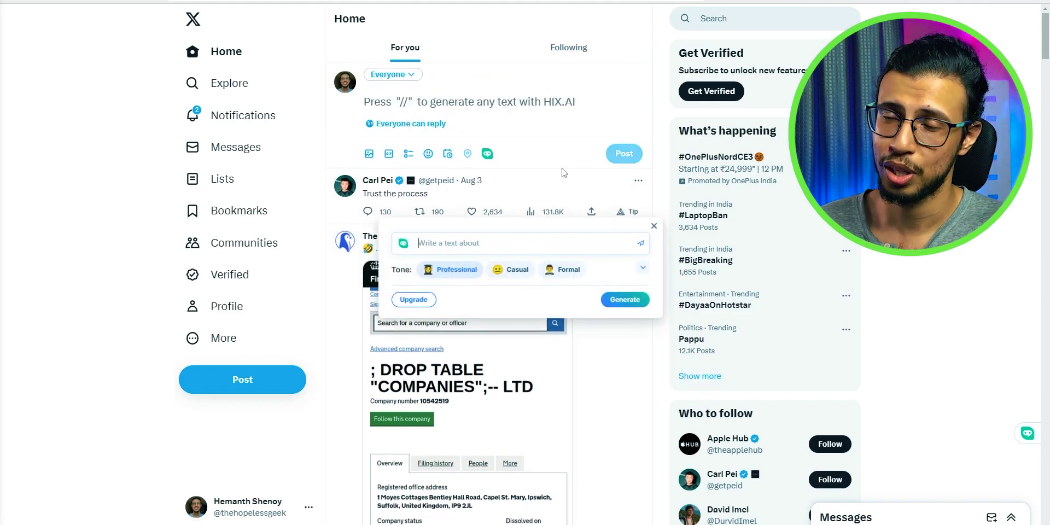
pyautogui.write('write')
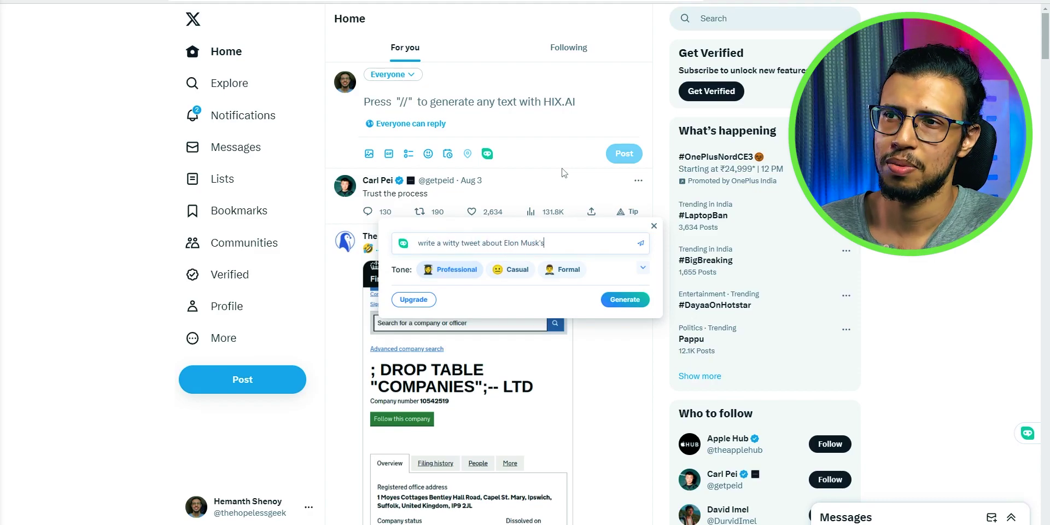
pyautogui.write("a witty tweet about Elon Musk's recent Twitter reb")
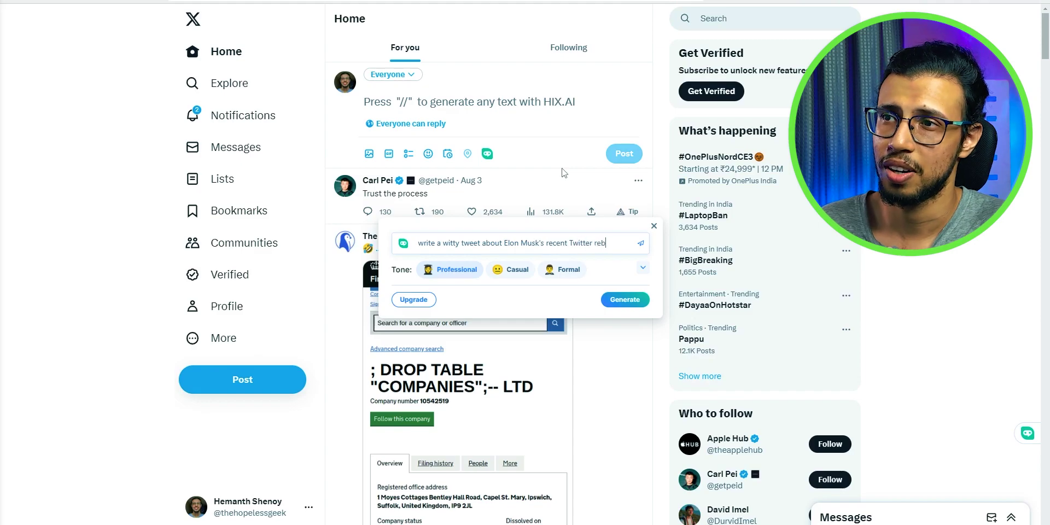
pyautogui.write('randing t')
pyautogui.click(624, 300)
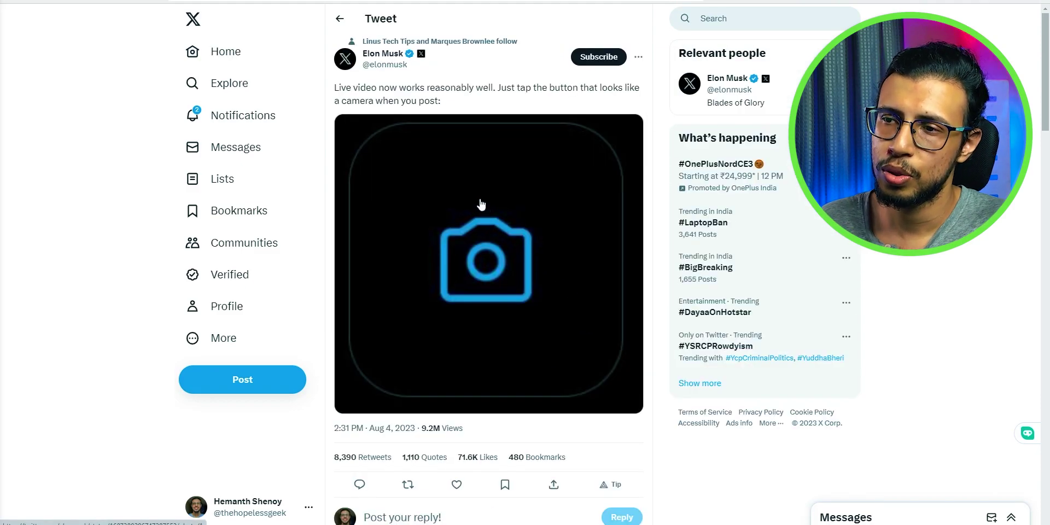
# Start a HIX.AI-generated reply to Elon Musk's tweet about live video.
pyautogui.scroll(-5, 480, 206)
pyautogui.click(410, 261)
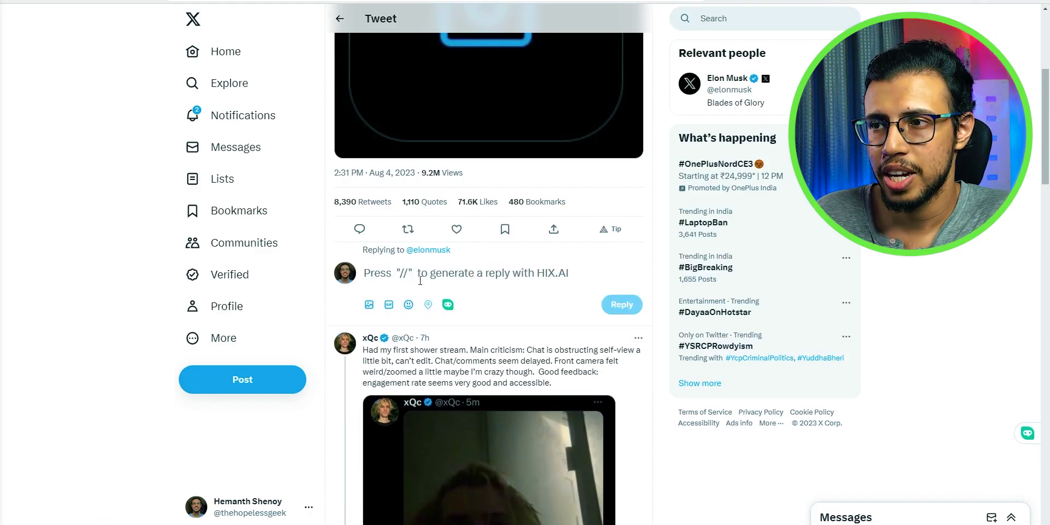
pyautogui.write('//')
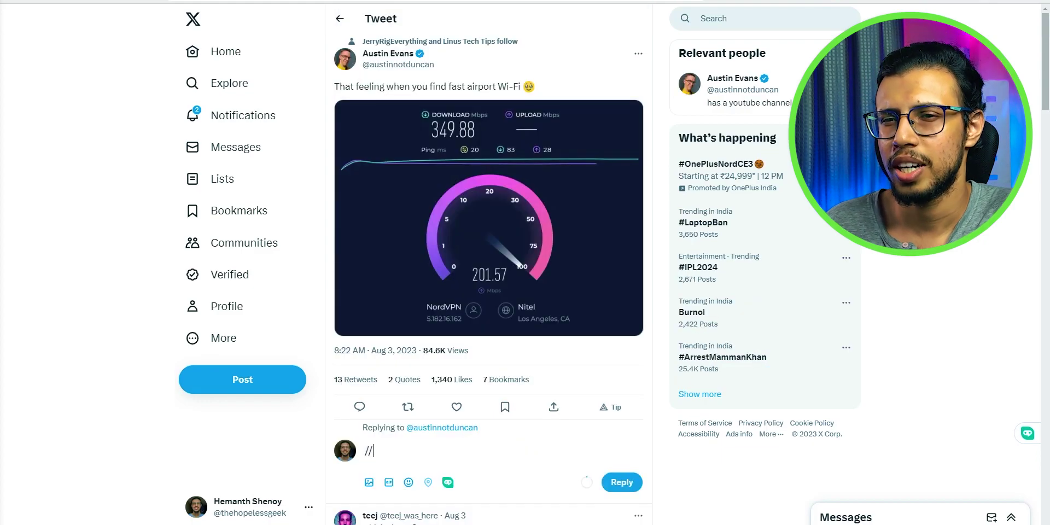
# Generate a HIX.AI reply to the tweet about fast airport Wi-Fi and clear the reply text.
pyautogui.write('//')
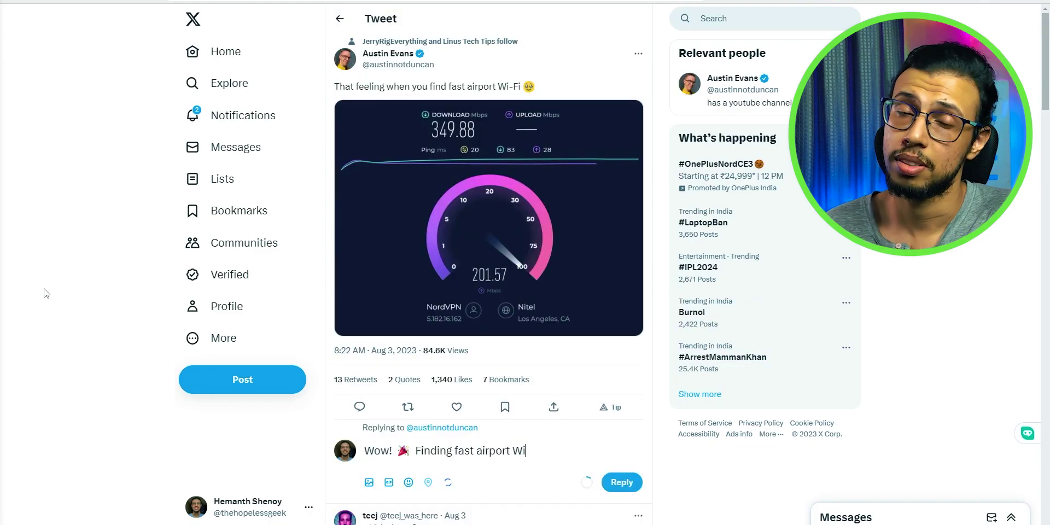
pyautogui.scroll(-2, 47, 294)
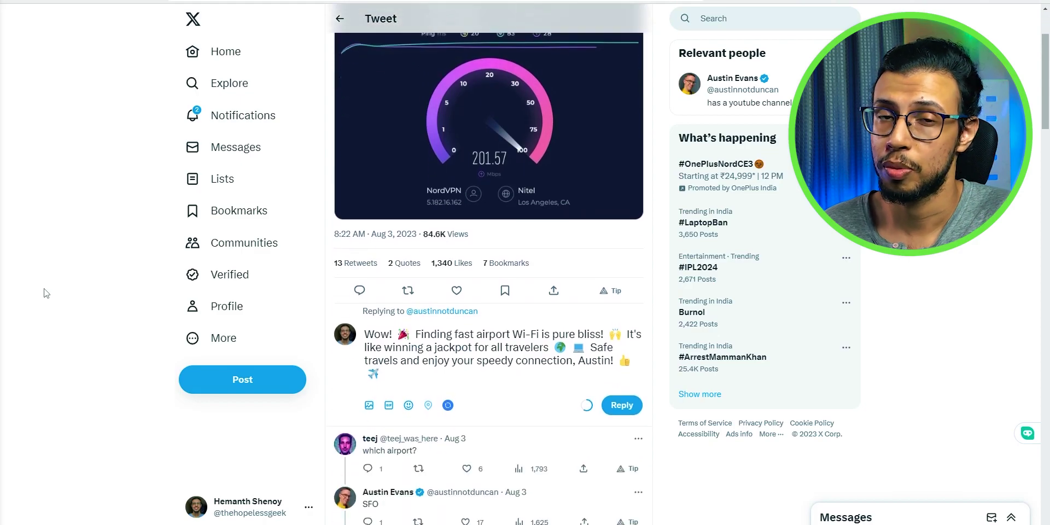
pyautogui.click(363, 318)
pyautogui.hotkey('ctrl', 'a')
pyautogui.press('BackSpace')
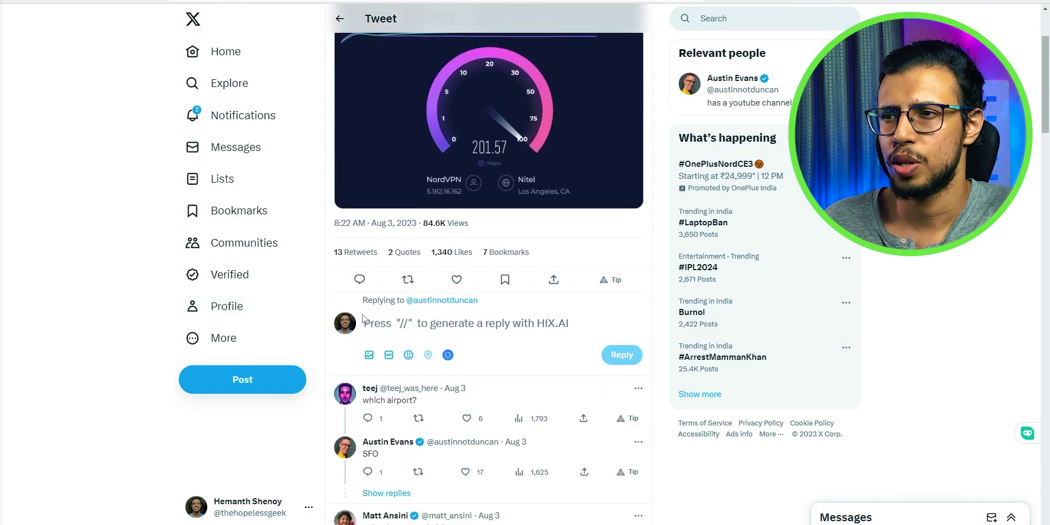
# Open the "upload me a sandwich" comment under the airport Wi-Fi tweet and start a HIX.AI-generated reply to it.
pyautogui.scroll(-2, 363, 318)
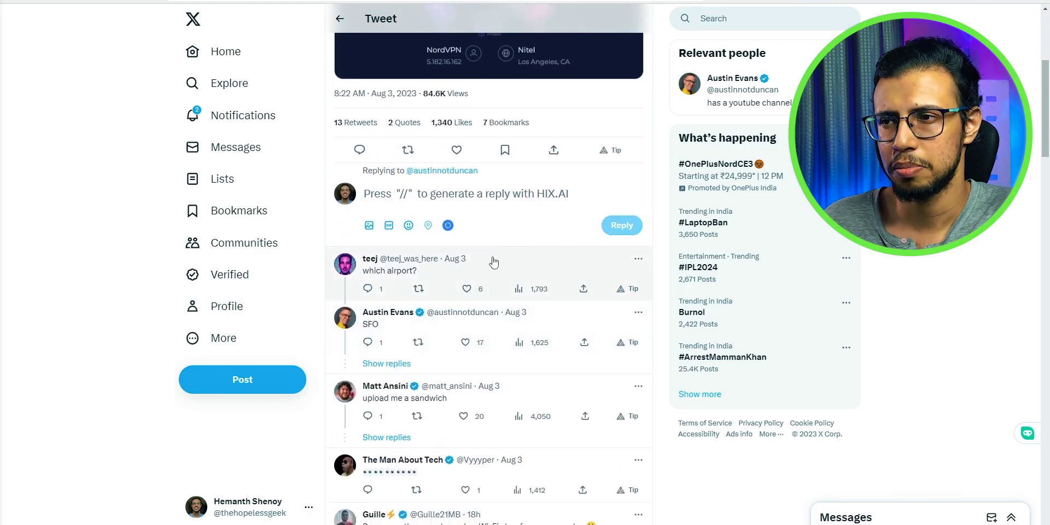
pyautogui.scroll(-2, 465, 275)
pyautogui.click(553, 276)
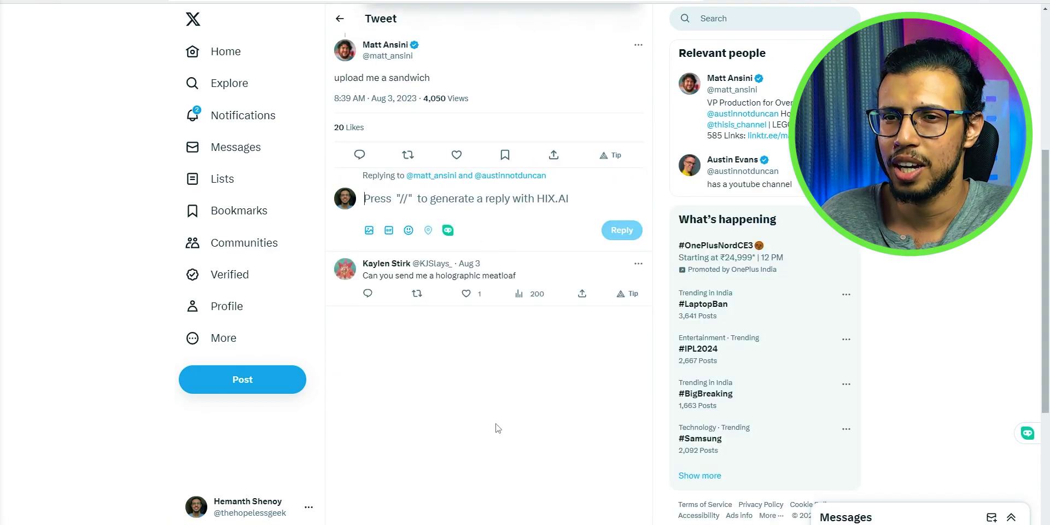
pyautogui.write('//')
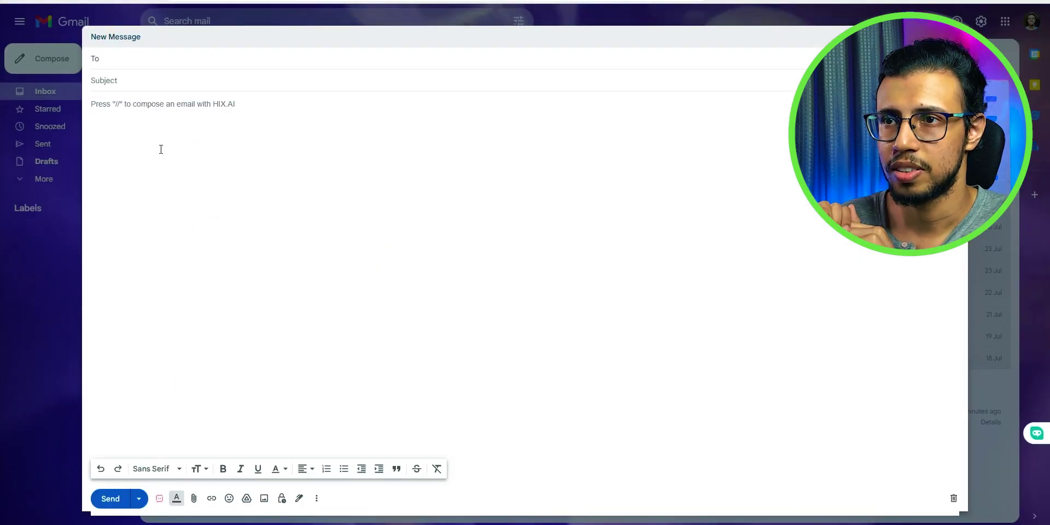
# In a new Gmail message, generate a HIX.AI Reminder Email from "This is your gentle reminder that it's pronounced "GIF" and not "GIF"".
pyautogui.click(176, 103)
pyautogui.write('/')
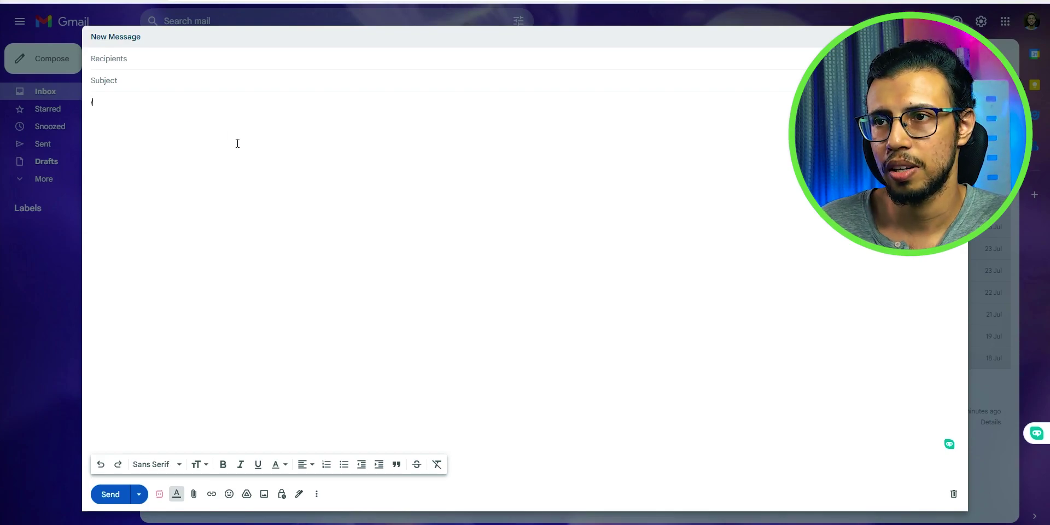
pyautogui.write('/')
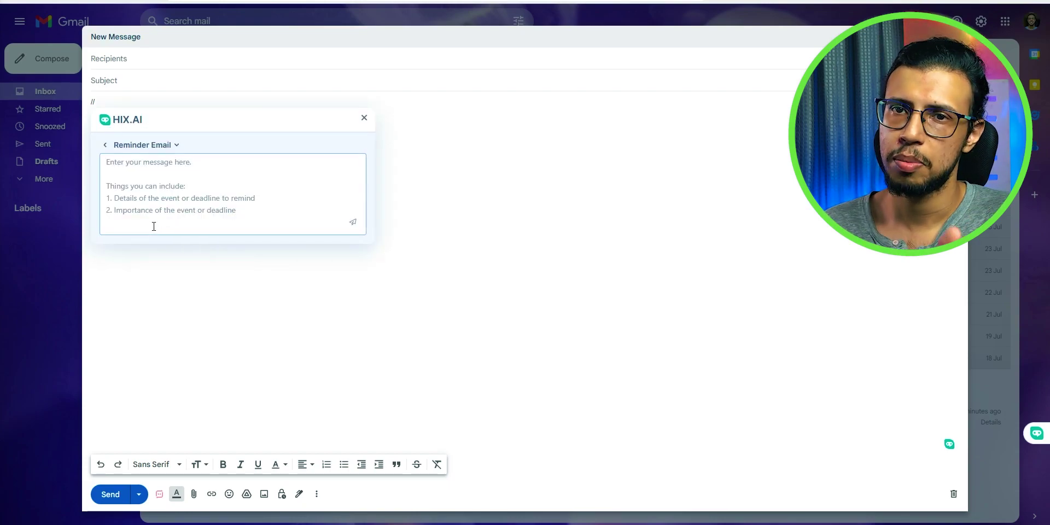
pyautogui.click(153, 227)
pyautogui.write('This is your gentle reminder that it\'s pronounced "GIF" and not "GIF')
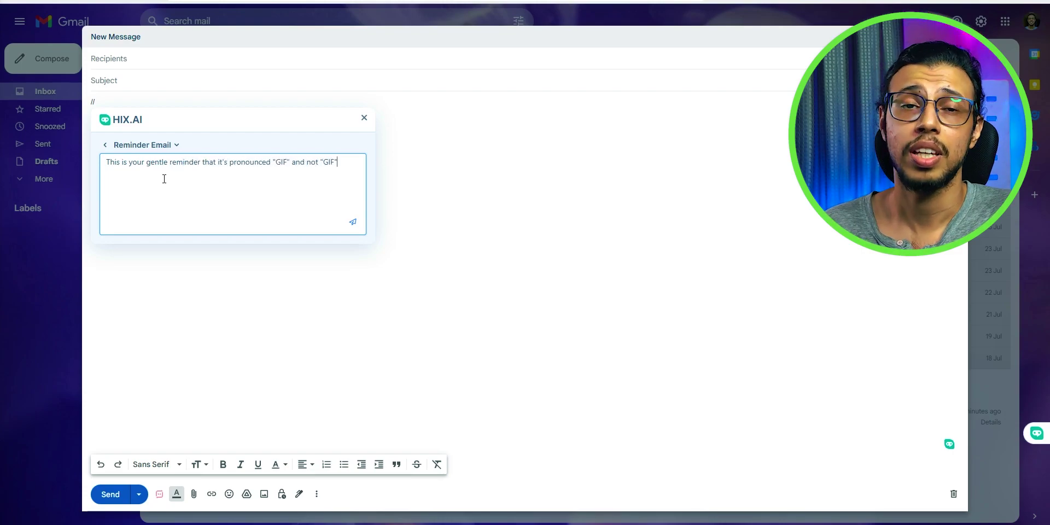
pyautogui.press('Return')
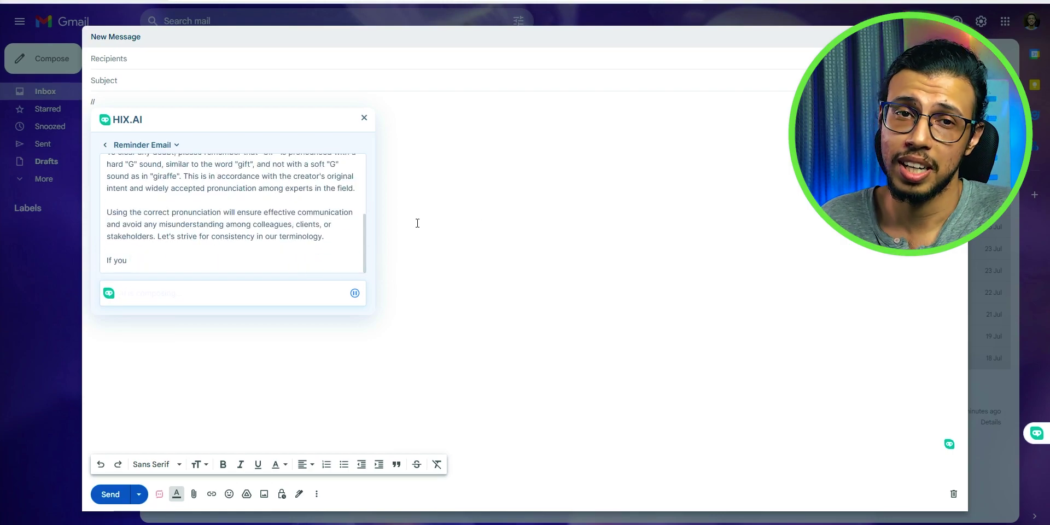
# Read the paragraph on pronunciation in the generated reminder, highlighting the phrases about the soft "G" and the creator's original intent.
pyautogui.scroll(2, 305, 216)
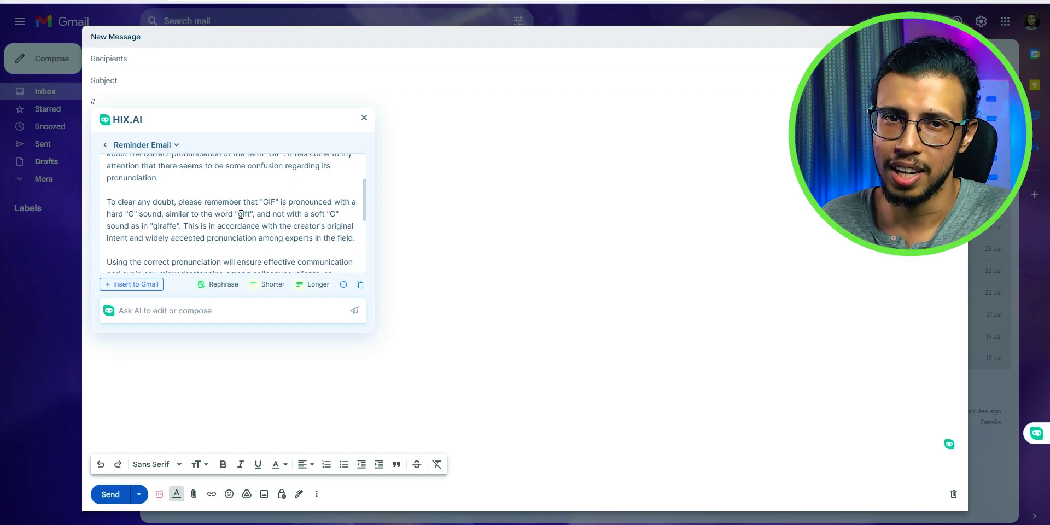
pyautogui.moveTo(239, 213); pyautogui.dragTo(248, 213)
pyautogui.click(336, 220)
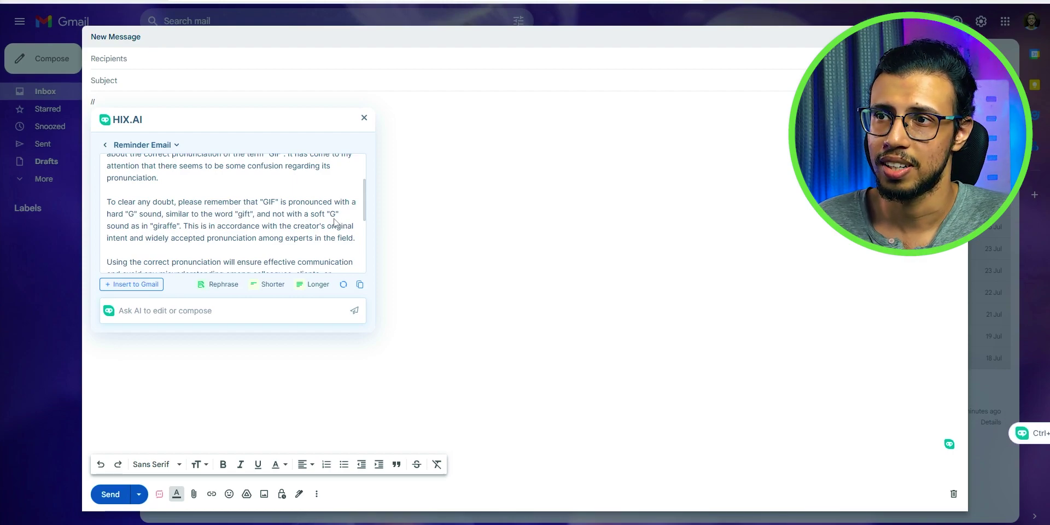
pyautogui.moveTo(291, 217); pyautogui.dragTo(338, 215)
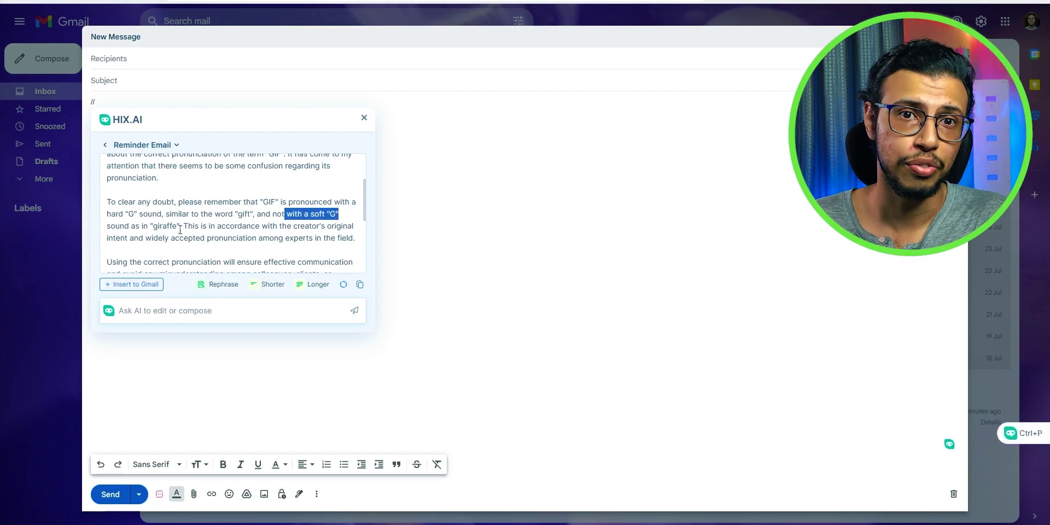
pyautogui.click(163, 234)
pyautogui.moveTo(220, 223); pyautogui.dragTo(326, 228)
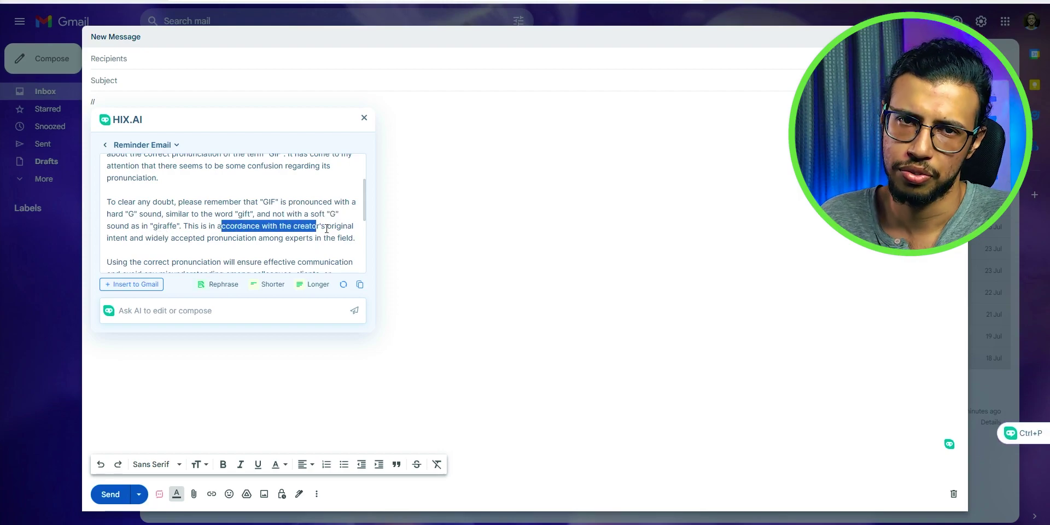
pyautogui.moveTo(110, 237); pyautogui.dragTo(137, 236)
pyautogui.click(137, 237)
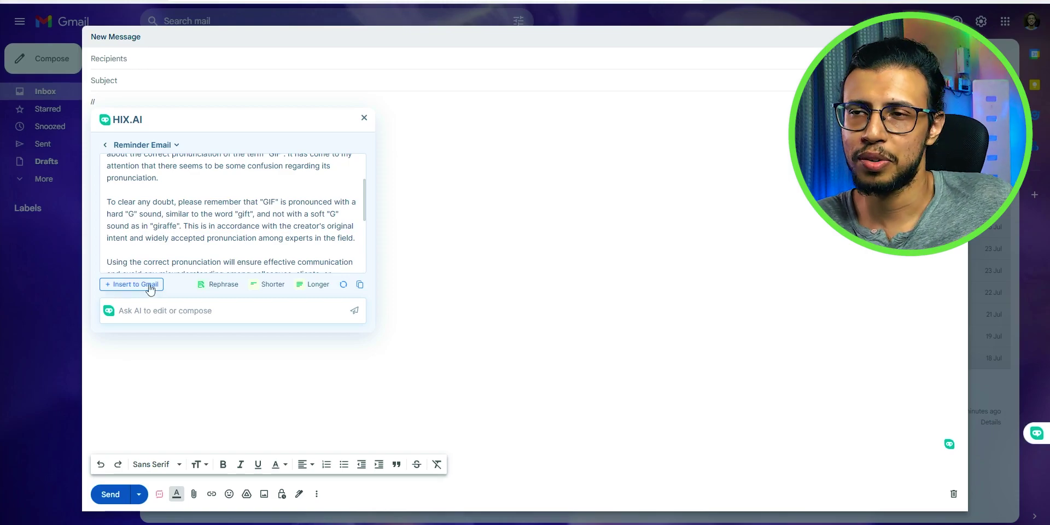
# Insert the generated reminder into the Gmail draft and make the phrase hard "G" sound bold.
pyautogui.click(133, 284)
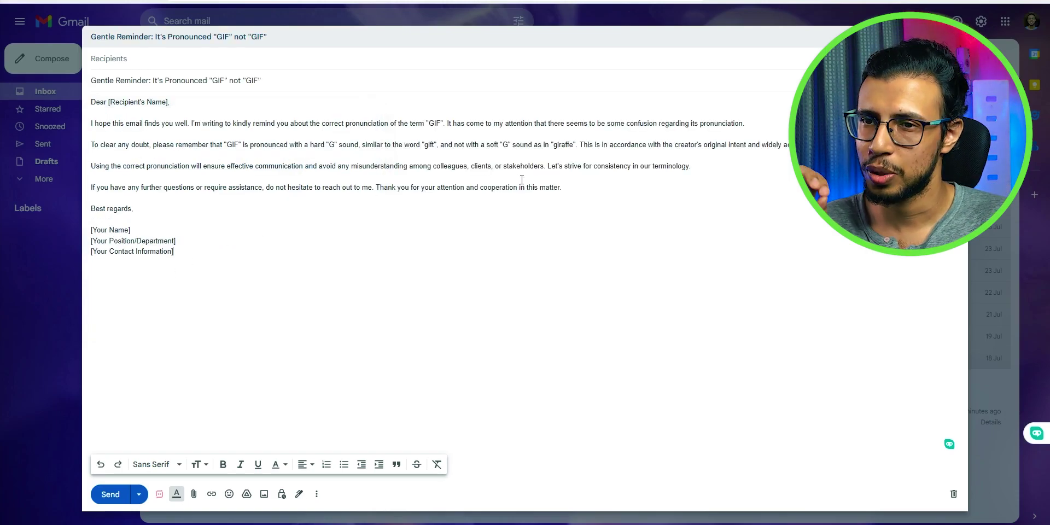
pyautogui.moveTo(310, 145); pyautogui.dragTo(358, 144)
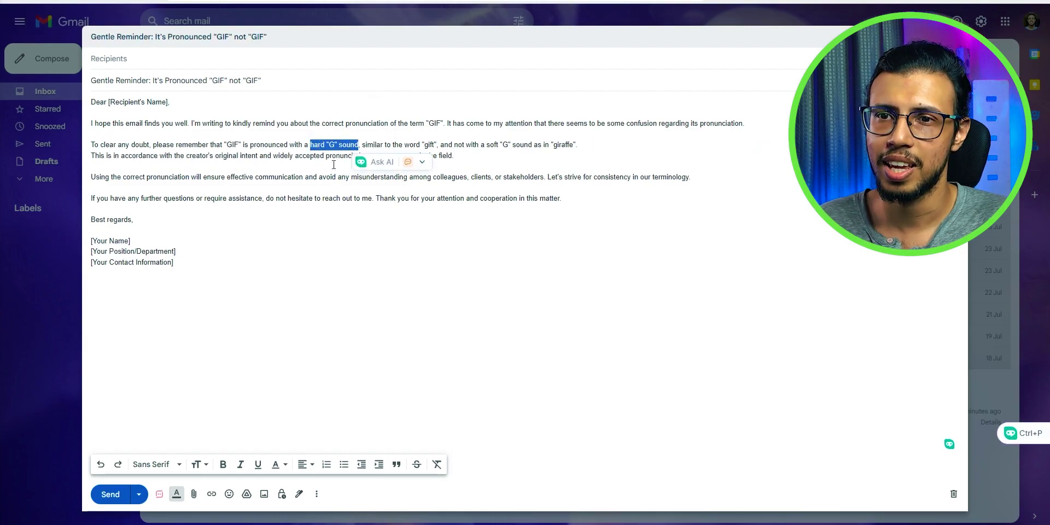
pyautogui.click(223, 464)
pyautogui.click(273, 328)
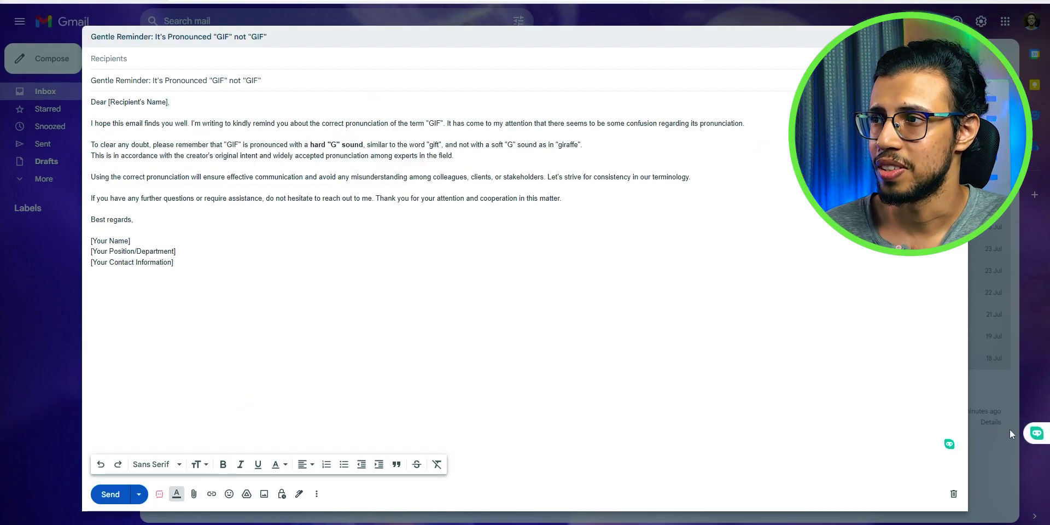
# Show and hide the HIX.AI sidebar chat beside the email draft.
pyautogui.click(1027, 437)
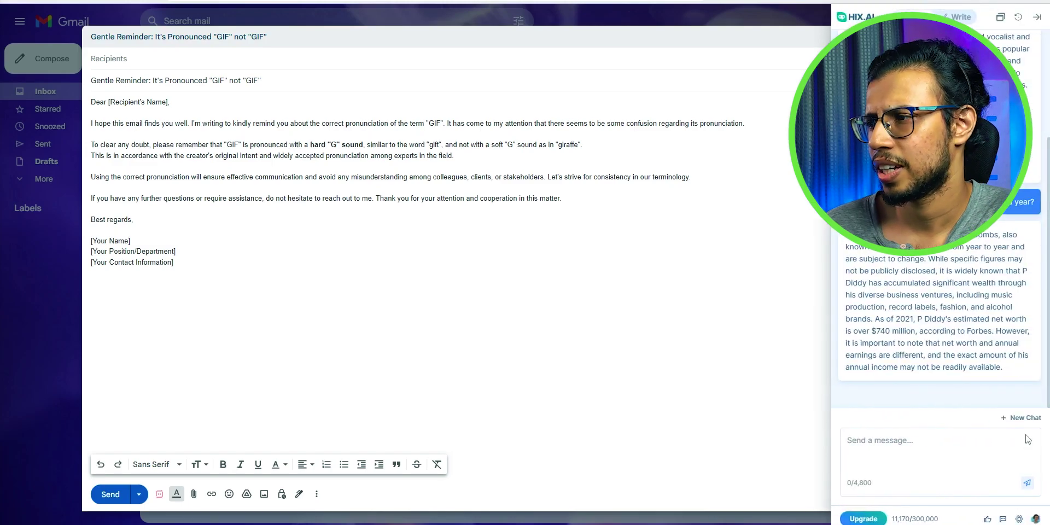
pyautogui.hotkey('ctrl', 'p')
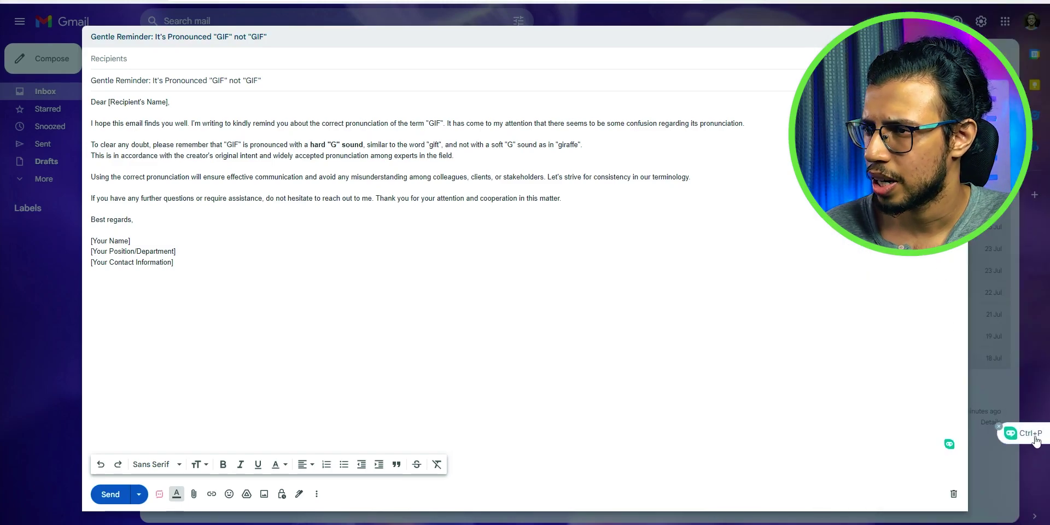
pyautogui.hotkey('ctrl', 'p')
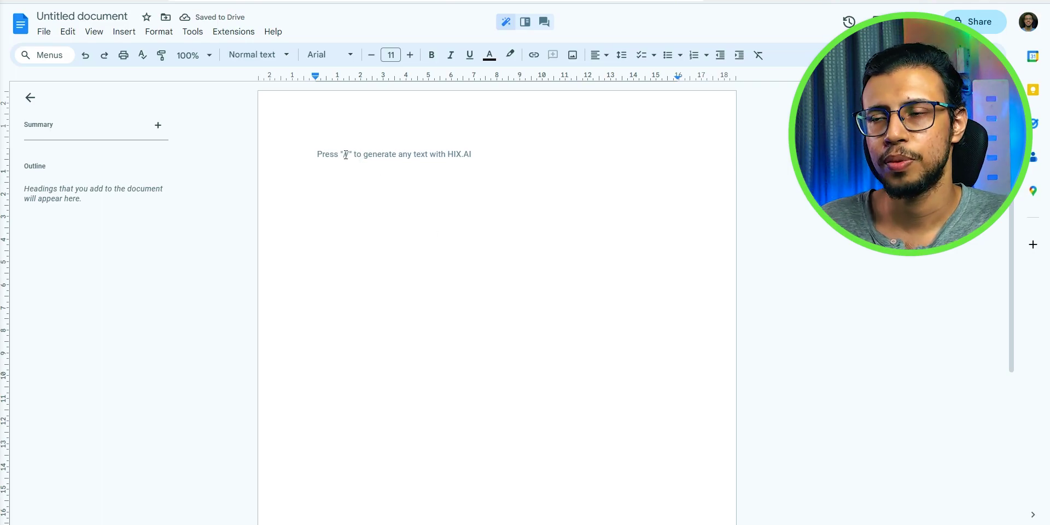
# In the blank Google Docs document, generate a HIX.AI pros and cons list of using Google Docs over Microsoft Word.
pyautogui.write('/')
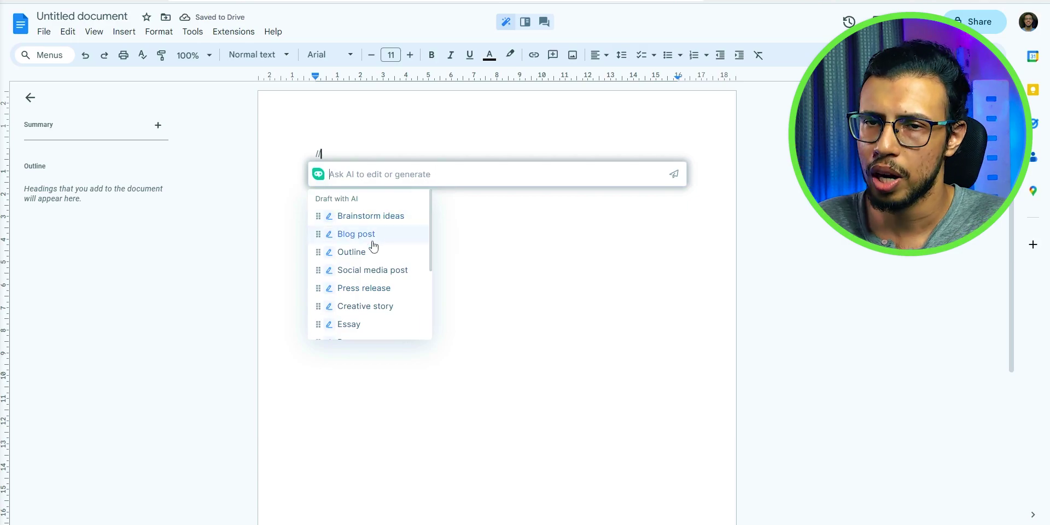
pyautogui.scroll(-3, 370, 247)
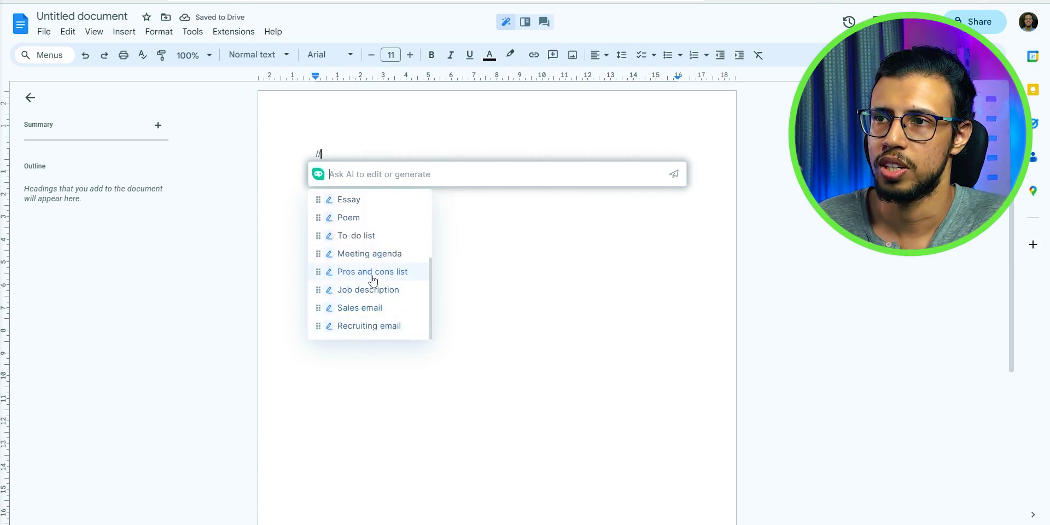
pyautogui.click(342, 274)
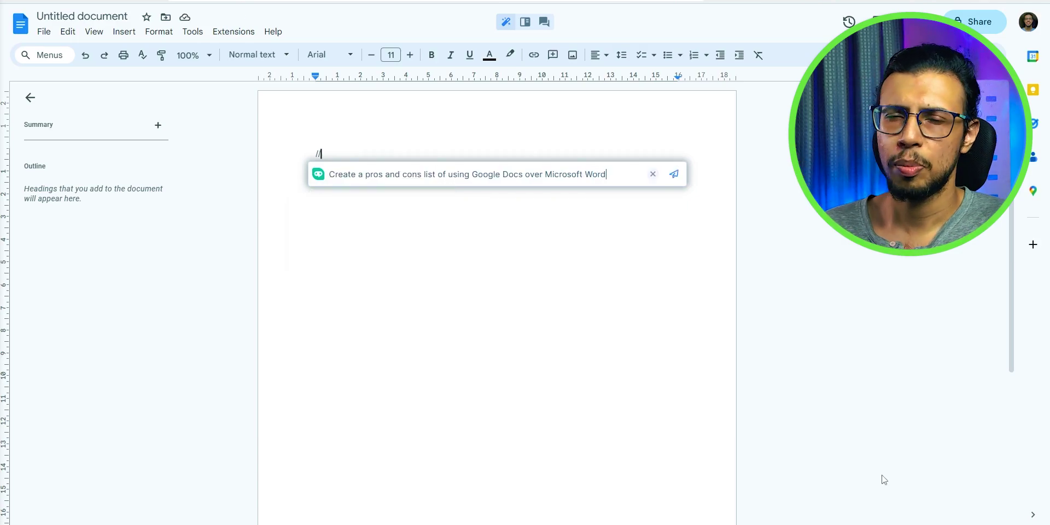
pyautogui.press('Return')
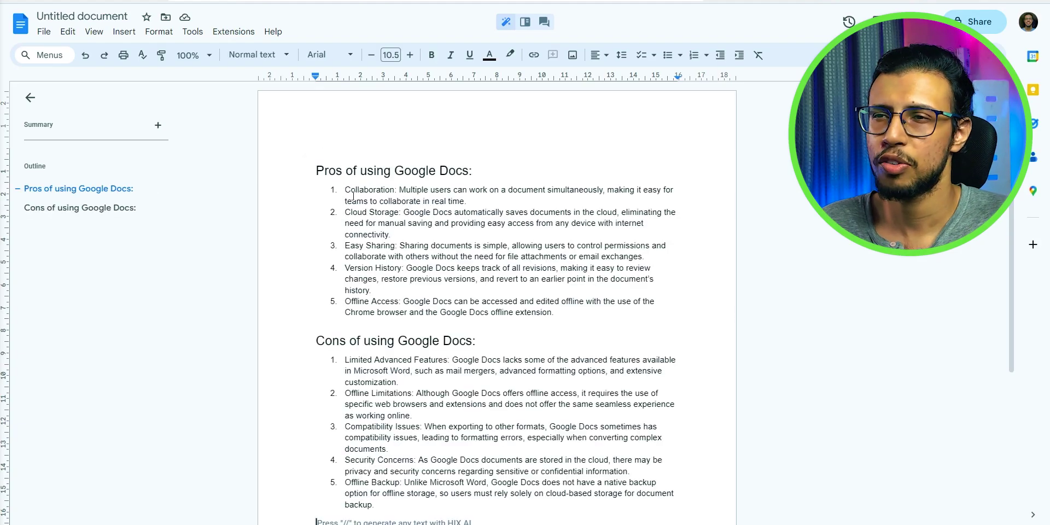
# Try replacing the Collaboration item with its HIX.AI Grammar Check result, and undo the replacement.
pyautogui.moveTo(380, 201); pyautogui.dragTo(318, 221)
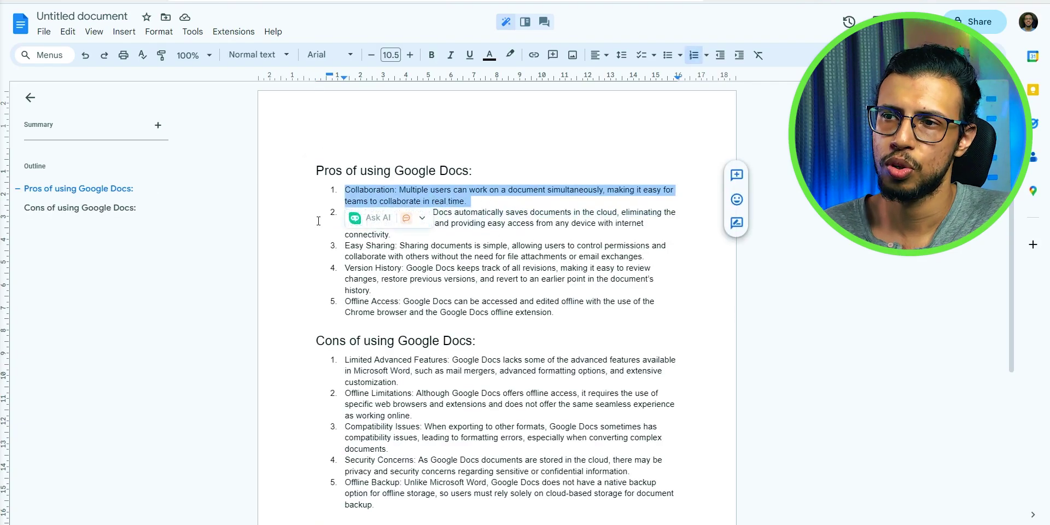
pyautogui.click(420, 218)
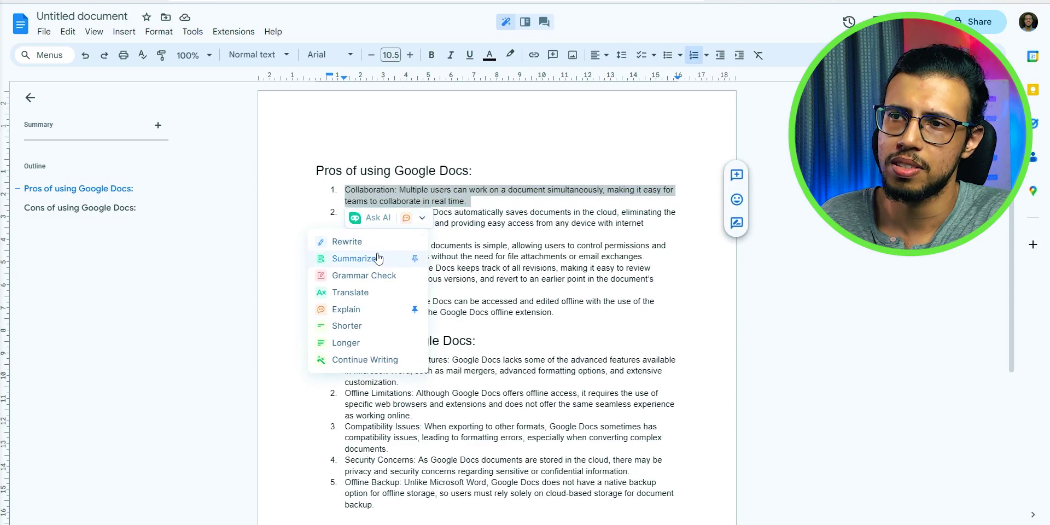
pyautogui.click(375, 275)
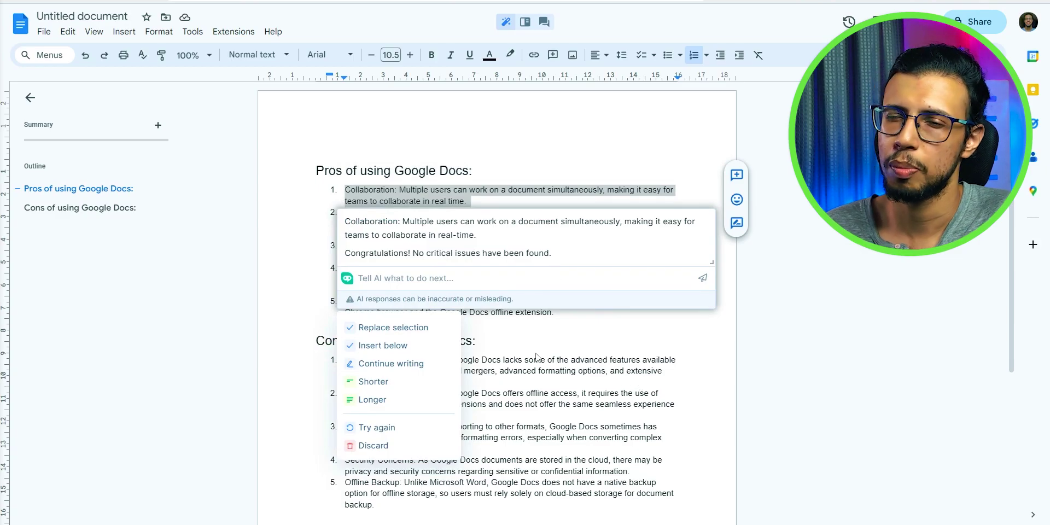
pyautogui.click(383, 327)
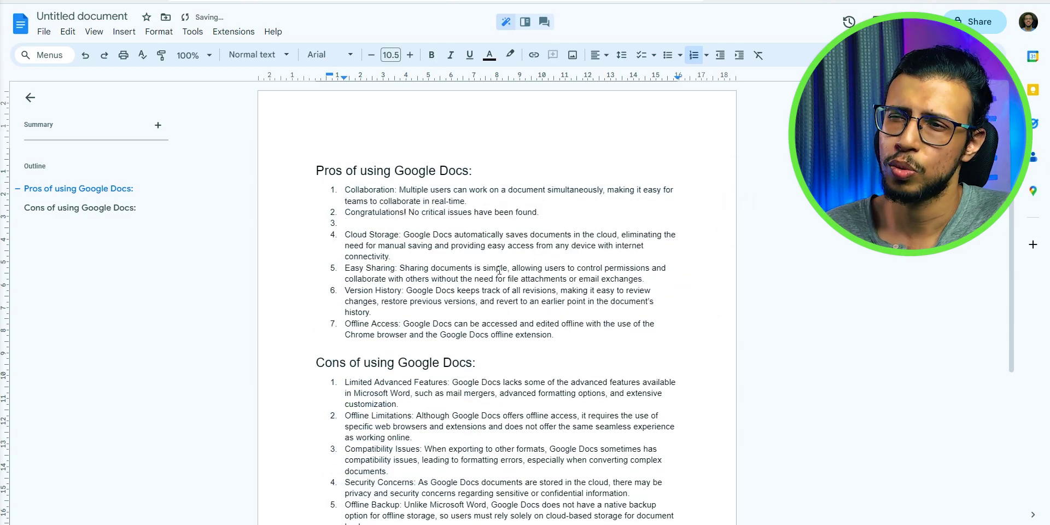
pyautogui.hotkey('ctrl', 'z')
# On the HIX.AI writing tools page, look through the Academic Writing, Articles & SEO and Email categories.
pyautogui.scroll(-2, 547, 323)
pyautogui.scroll(2, 520, 301)
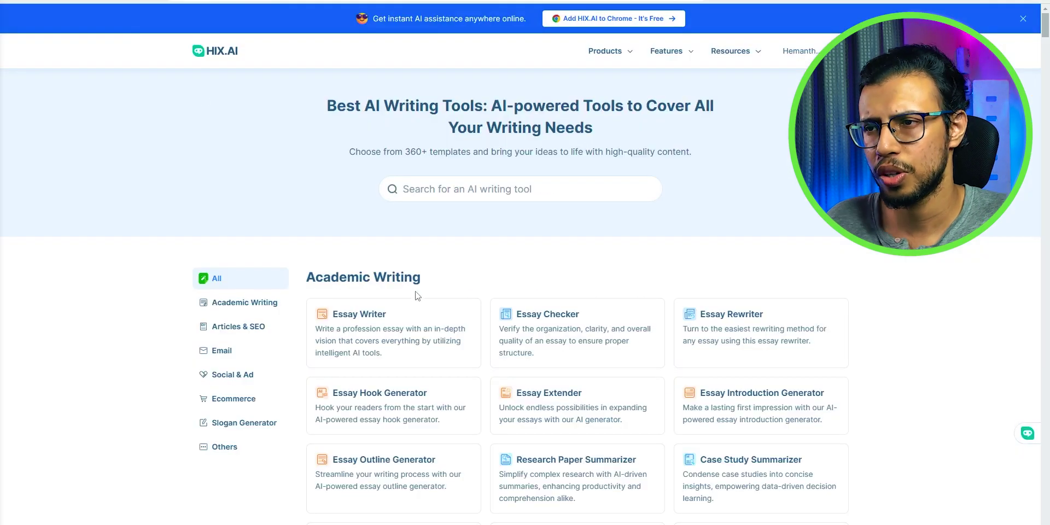
pyautogui.scroll(-2, 418, 296)
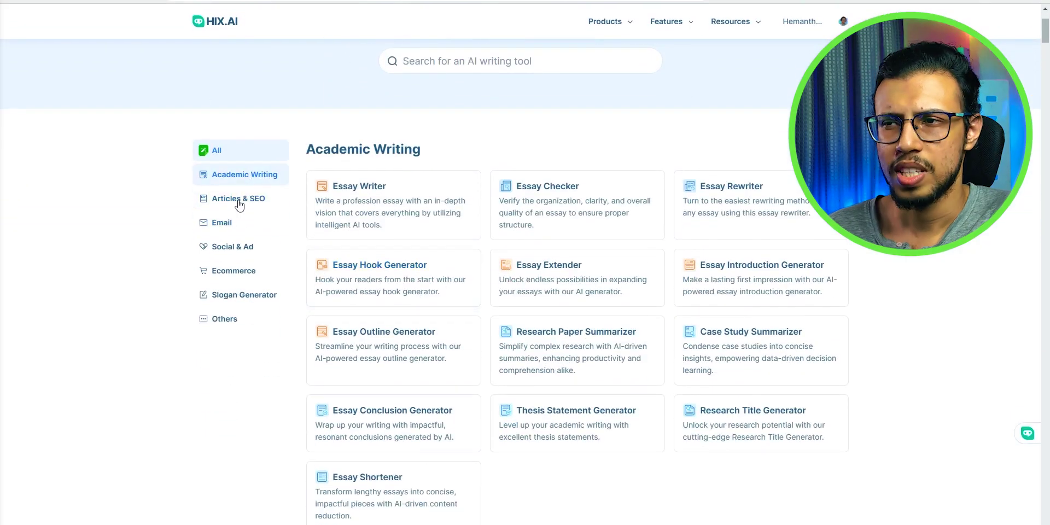
pyautogui.scroll(-2, 239, 205)
pyautogui.click(239, 116)
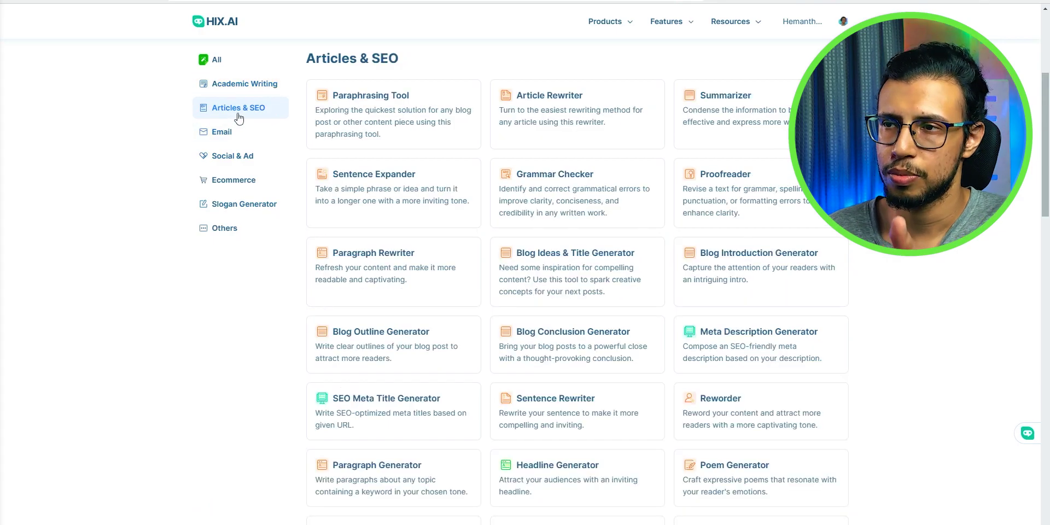
pyautogui.click(230, 135)
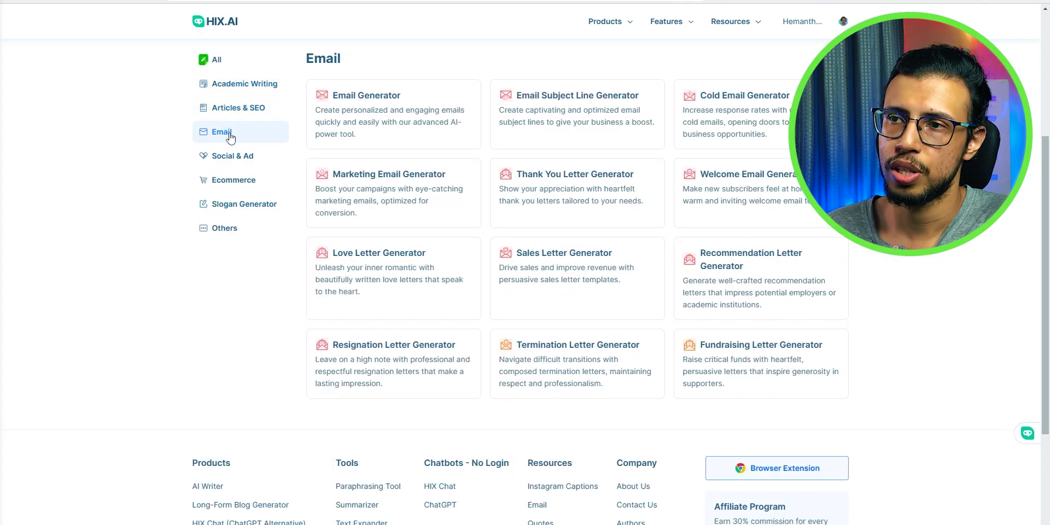
# Show the HIX.AI sidebar beside the Email tools, look at its chat and Write views, and hide it.
pyautogui.click(930, 0)
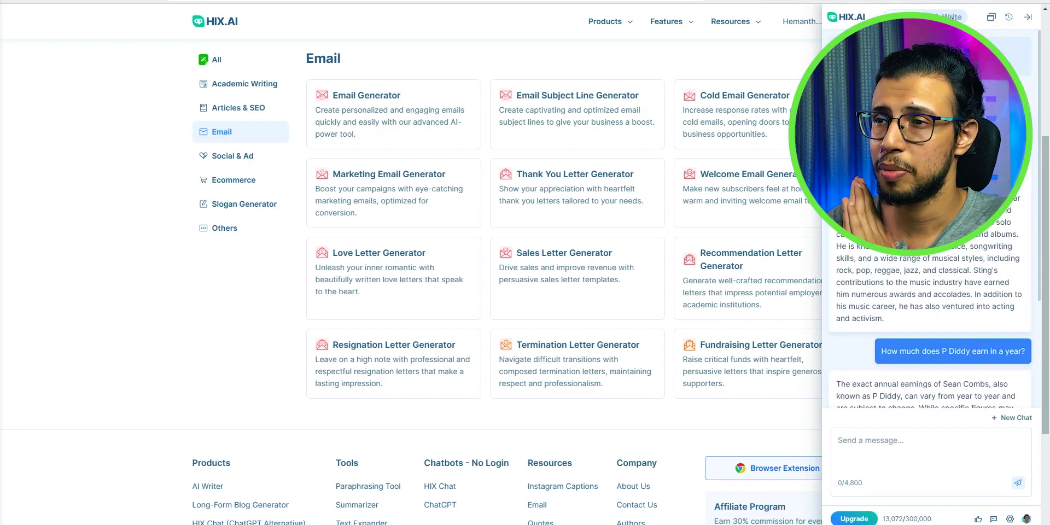
pyautogui.click(991, 18)
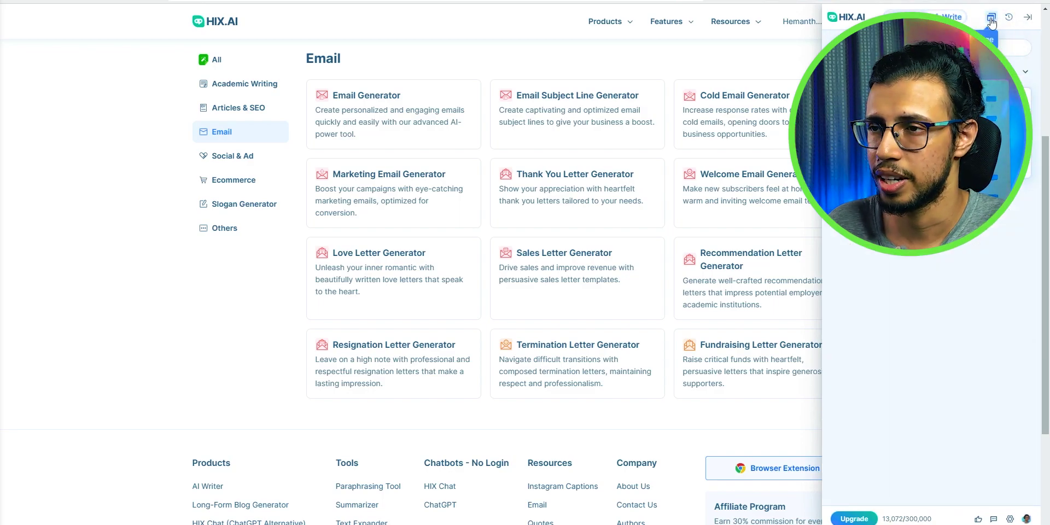
pyautogui.click(1027, 17)
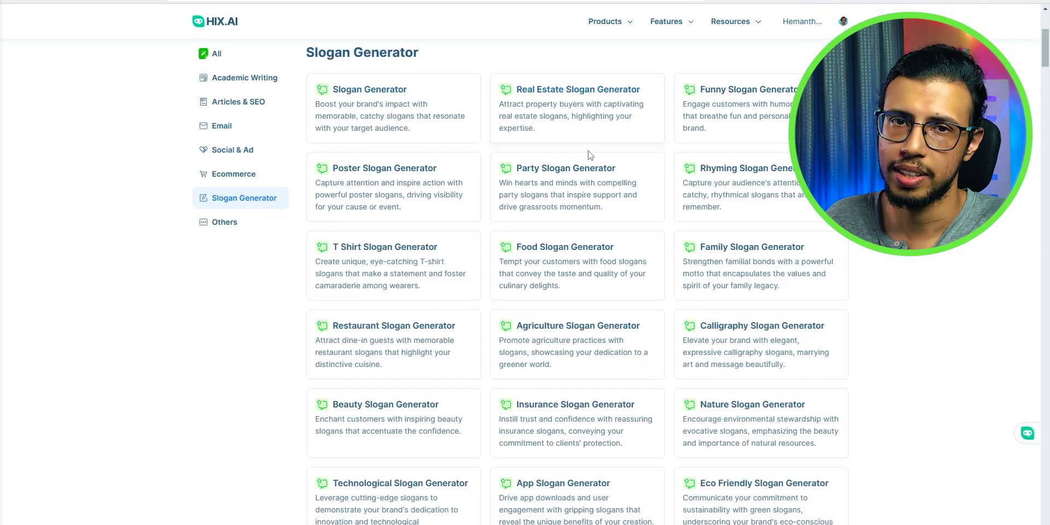
# Look through the many templates in the Slogan Generator category of the HIX.AI writing tools.
pyautogui.scroll(-11, 590, 155)
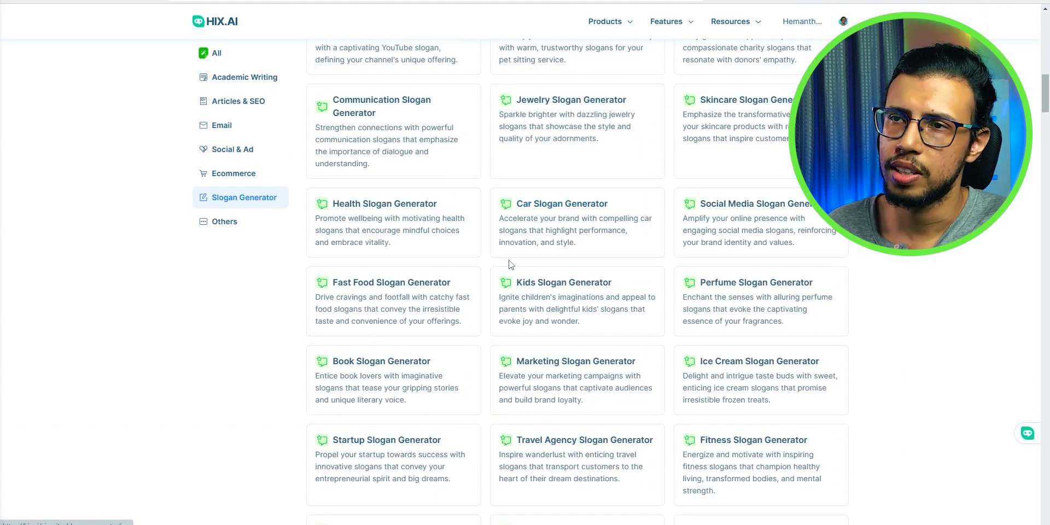
pyautogui.scroll(-6, 510, 265)
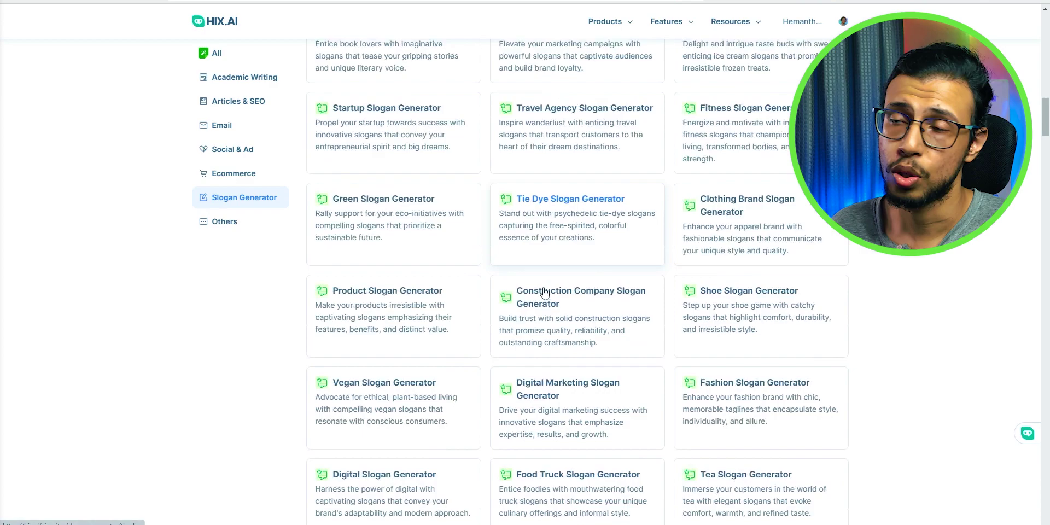
pyautogui.scroll(-10, 545, 293)
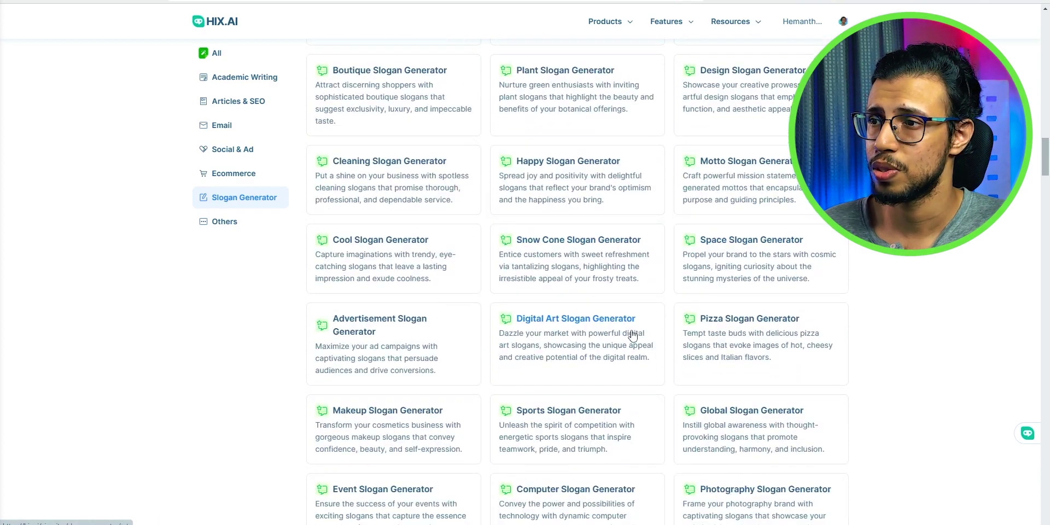
pyautogui.scroll(-9, 633, 335)
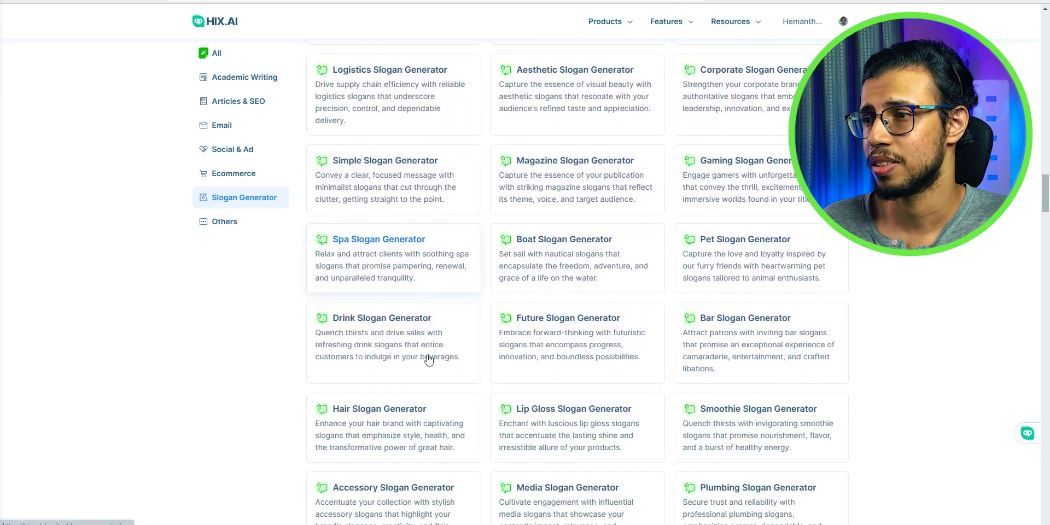
pyautogui.scroll(-10, 428, 360)
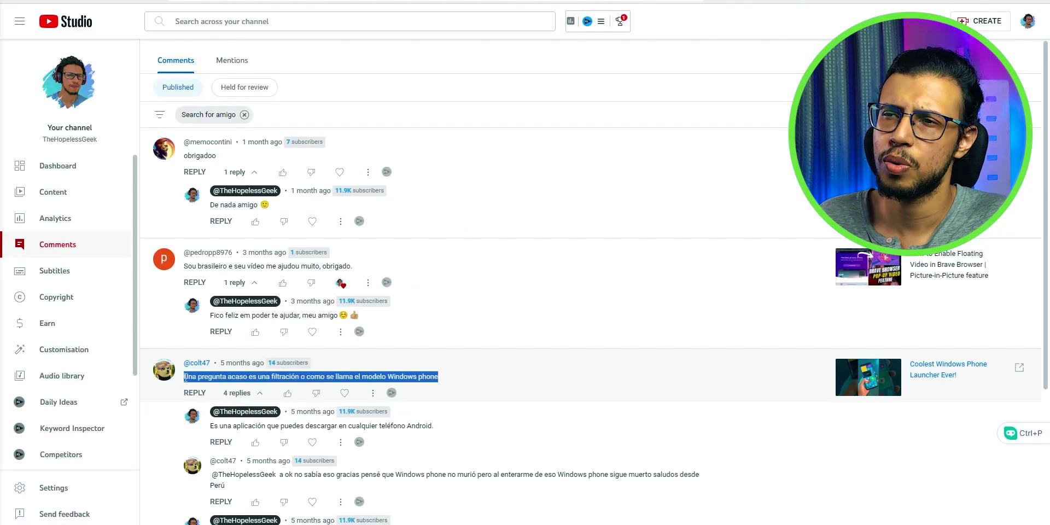
# In YouTube Studio, translate the Spanish comment asking about the Windows phone model and the commenter's longer reply with HIX.AI.
pyautogui.rightClick(198, 377)
pyautogui.click(235, 386)
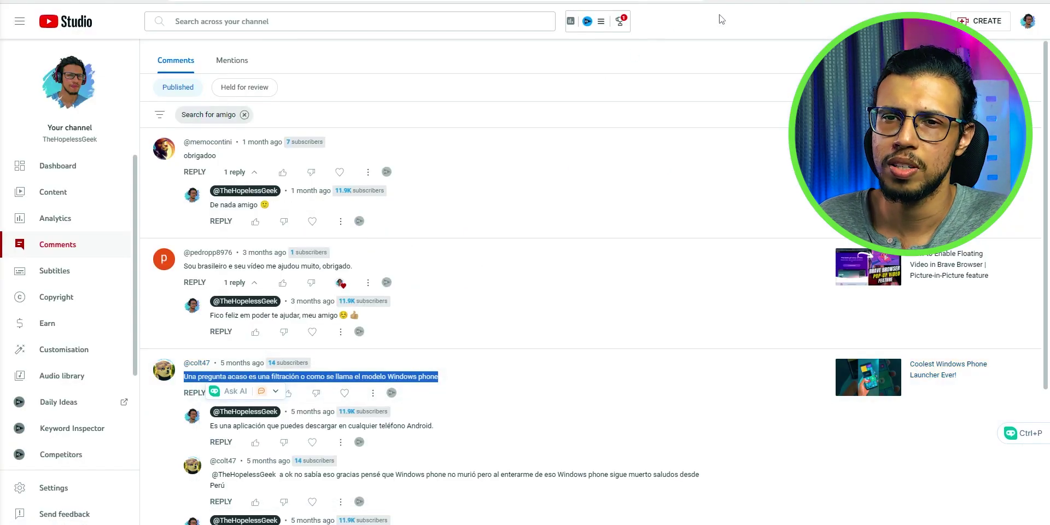
pyautogui.click(235, 392)
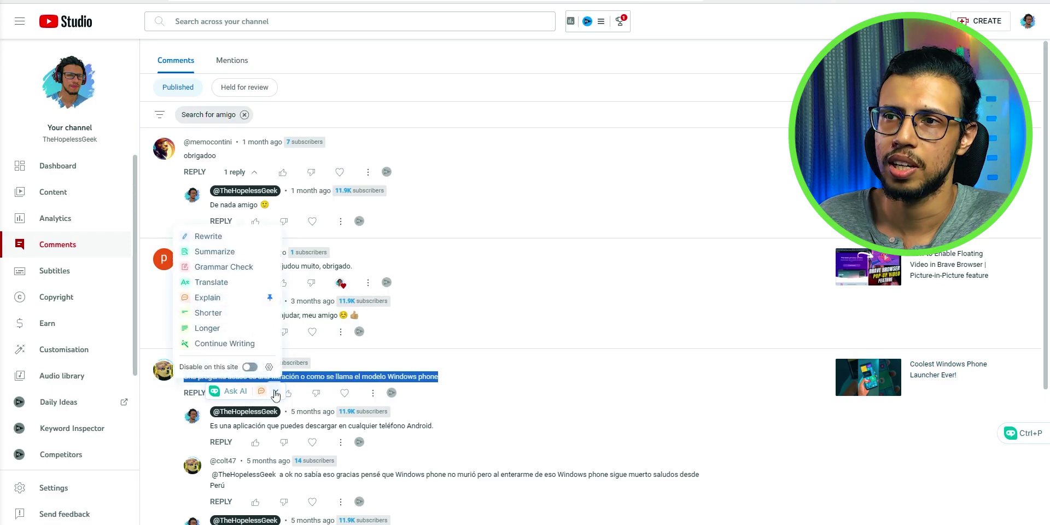
pyautogui.click(213, 282)
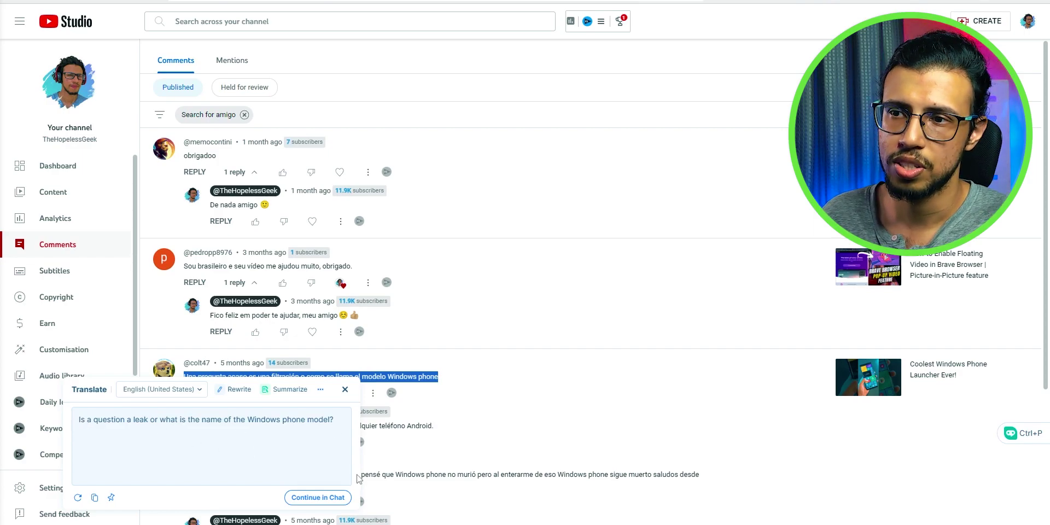
pyautogui.click(344, 389)
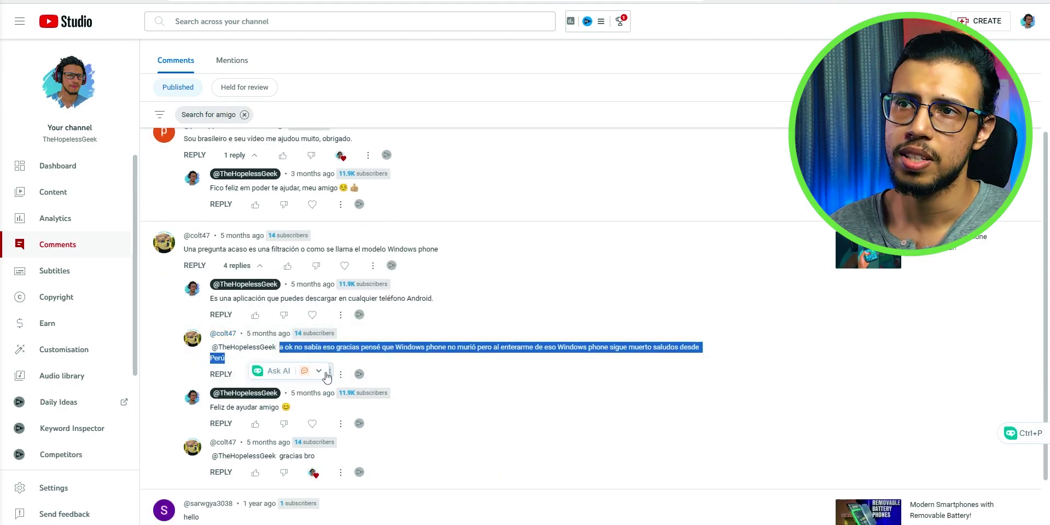
pyautogui.click(320, 372)
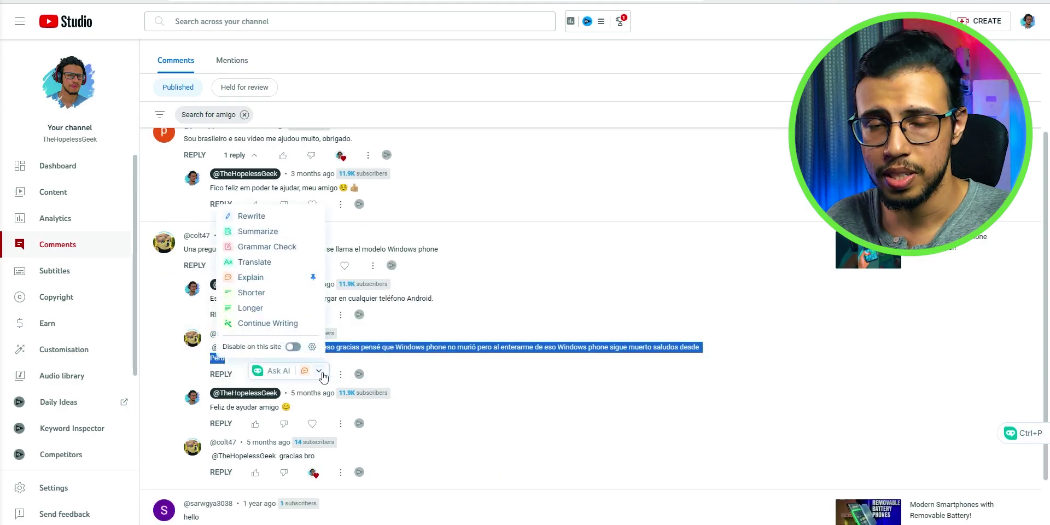
pyautogui.click(256, 261)
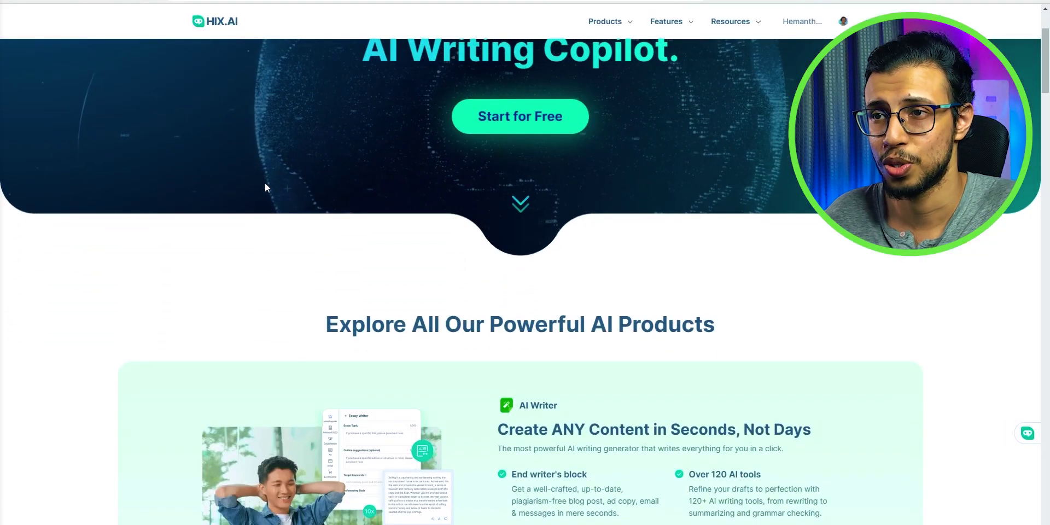
# Review the product sections on the HIX.AI homepage, from AI Writer to AI Email Writer, highlighting the AI Email Writer heading.
pyautogui.scroll(-5, 265, 187)
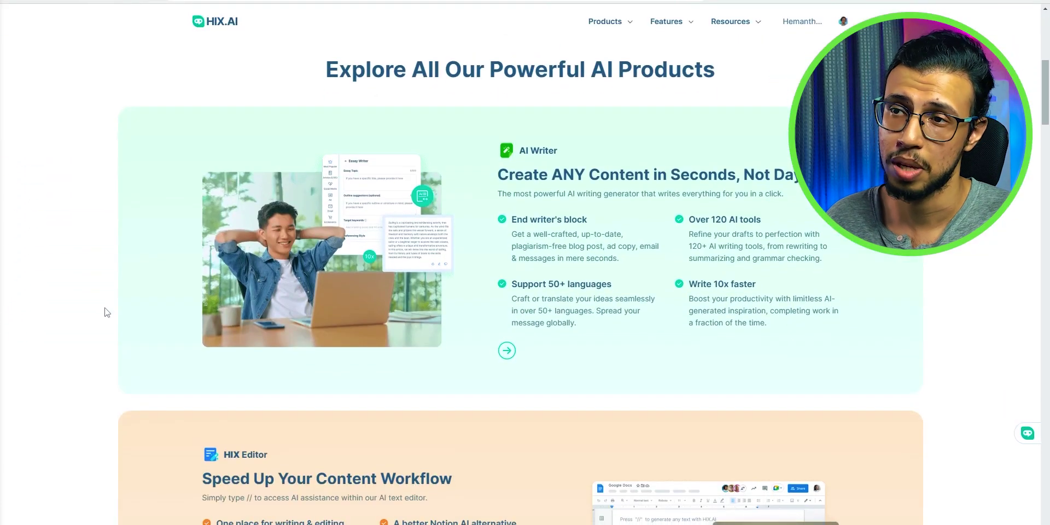
pyautogui.scroll(-7, 107, 312)
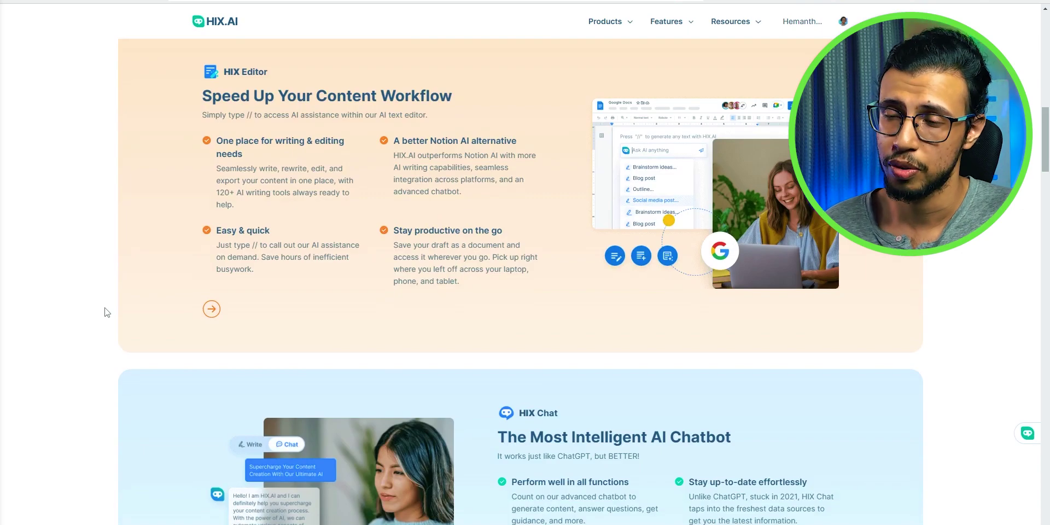
pyautogui.scroll(-7, 106, 313)
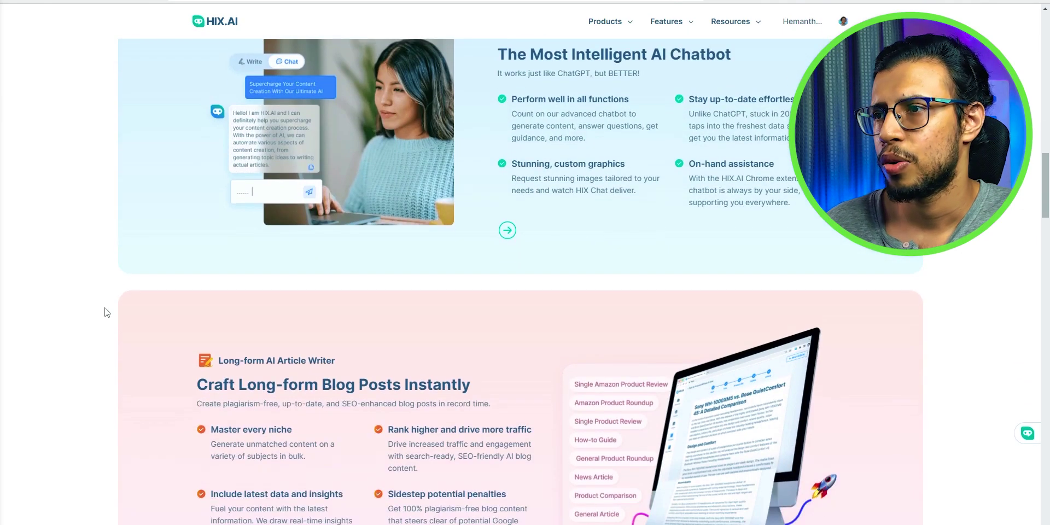
pyautogui.scroll(-5, 107, 312)
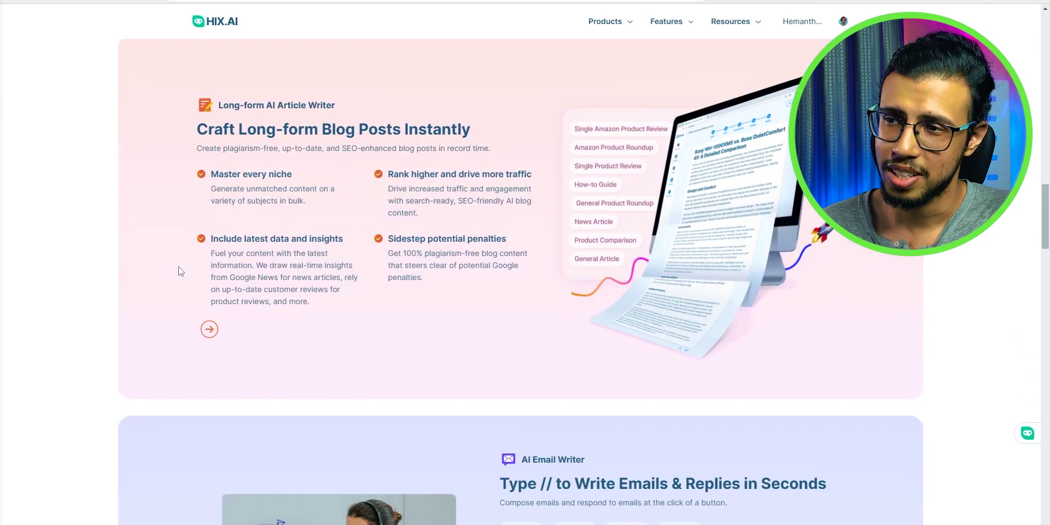
pyautogui.scroll(-5, 236, 276)
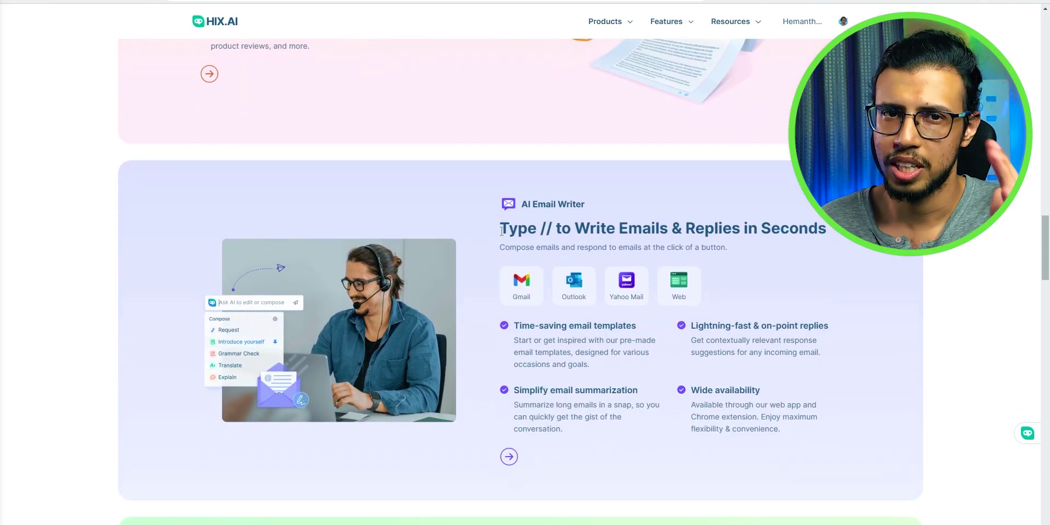
pyautogui.moveTo(841, 234); pyautogui.dragTo(499, 230)
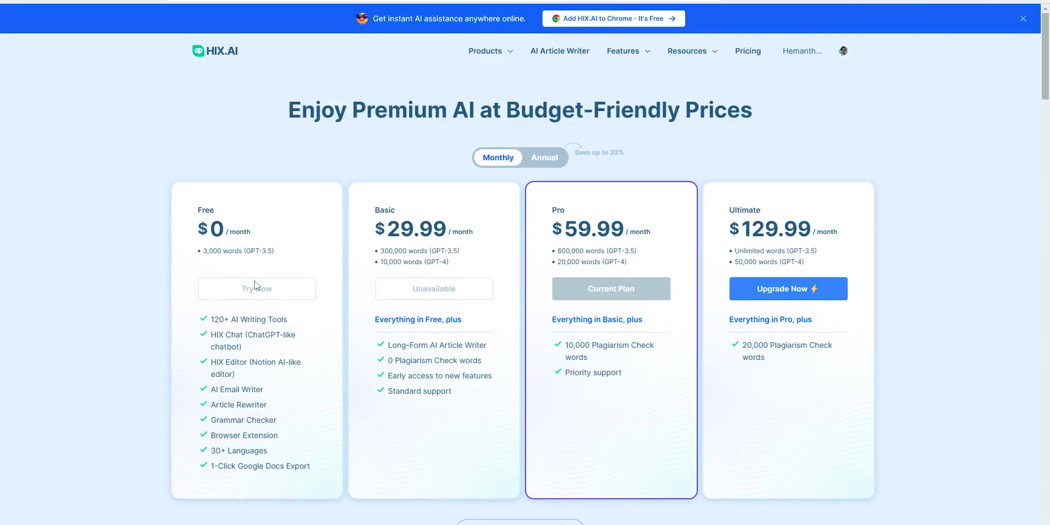
# Examine the Free plan on the HIX.AI pricing page, highlighting its word allowance, AI Writing Tools and Browser Extension entries.
pyautogui.moveTo(262, 236); pyautogui.dragTo(276, 255)
pyautogui.click(200, 255)
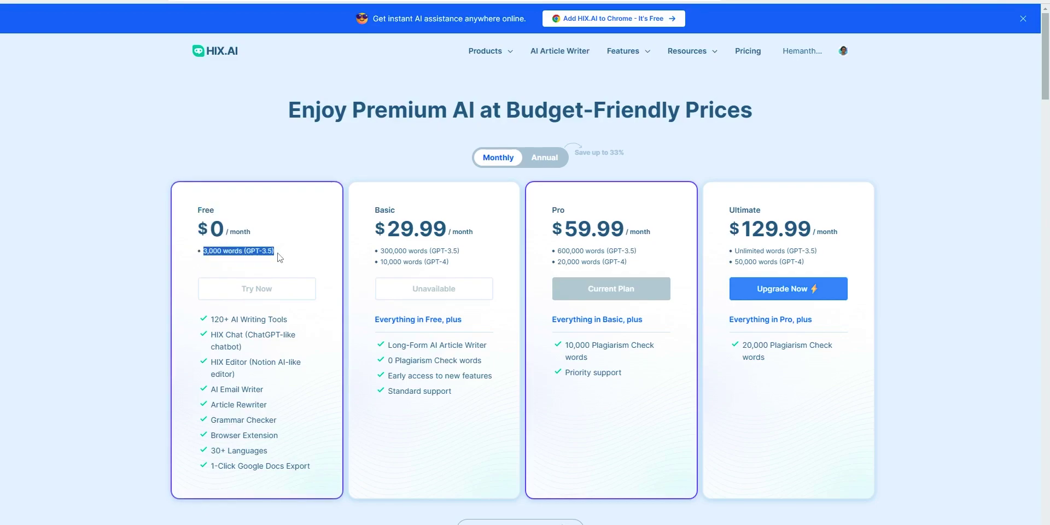
pyautogui.click(277, 266)
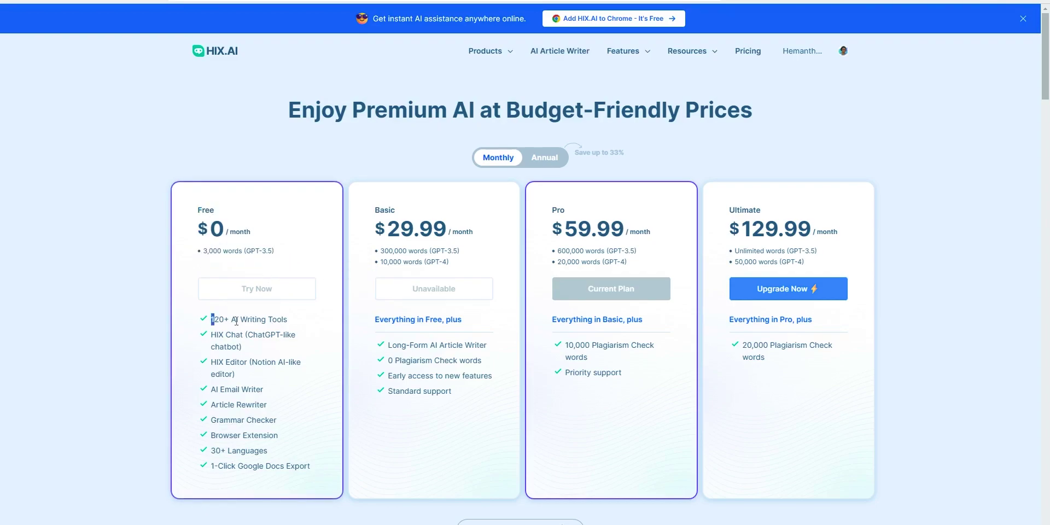
pyautogui.moveTo(236, 321); pyautogui.dragTo(287, 321)
pyautogui.click(285, 330)
pyautogui.moveTo(280, 436); pyautogui.dragTo(215, 438)
pyautogui.click(268, 417)
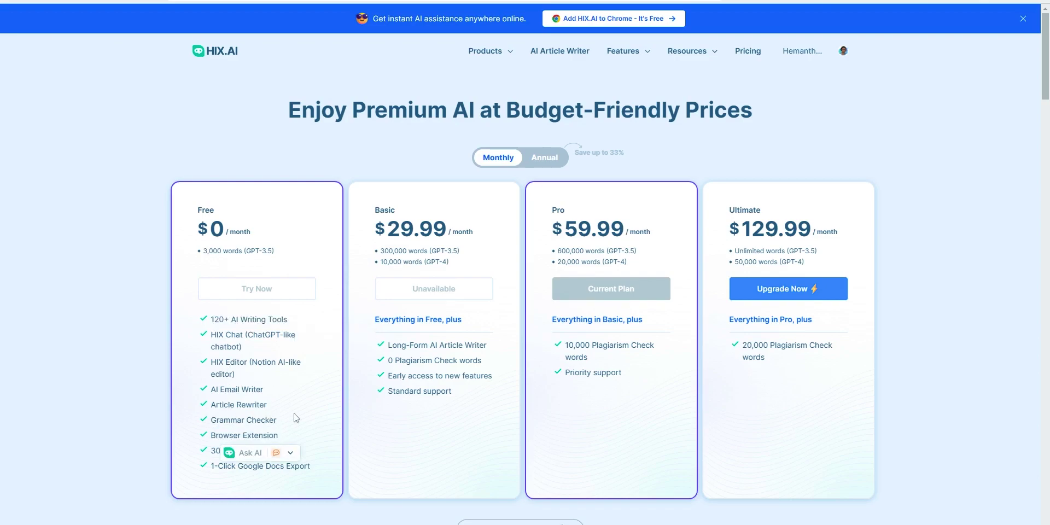
# Review the end of the Free plan's feature list and the Basic plan's pricing, highlighting the Basic monthly price.
pyautogui.moveTo(320, 471)
pyautogui.mouseDown()
pyautogui.moveTo(241, 468)
pyautogui.moveTo(307, 469)
pyautogui.mouseUp()
pyautogui.click(324, 473)
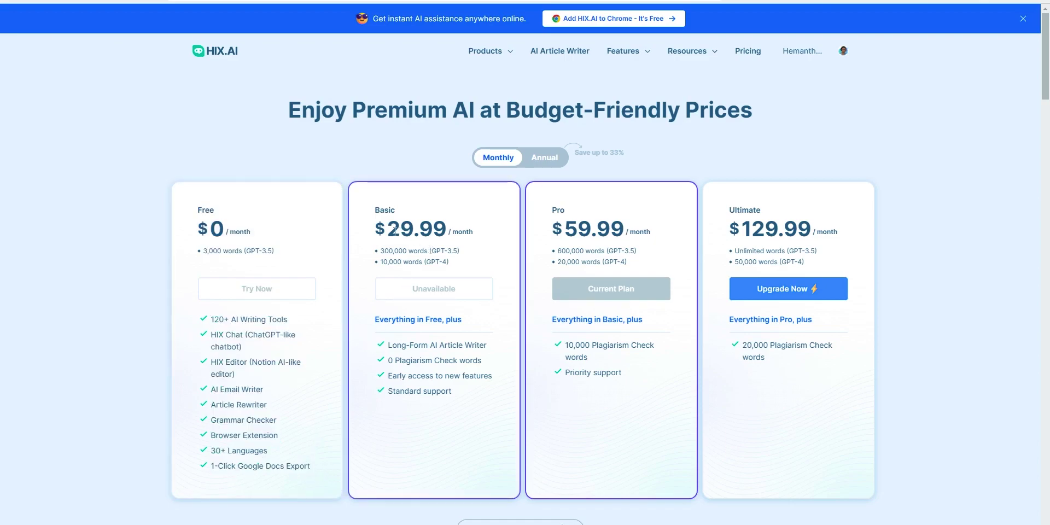
pyautogui.moveTo(377, 229); pyautogui.dragTo(475, 234)
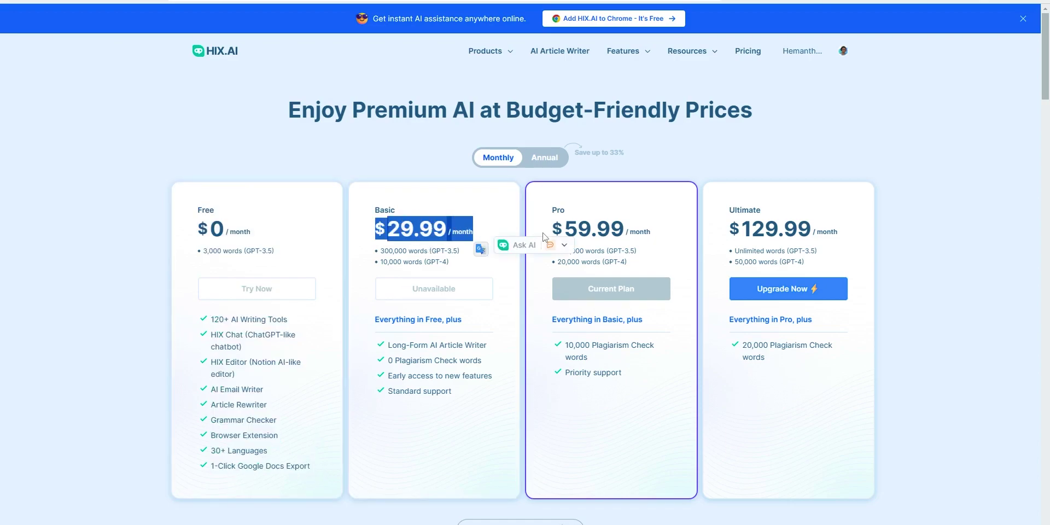
pyautogui.click(490, 223)
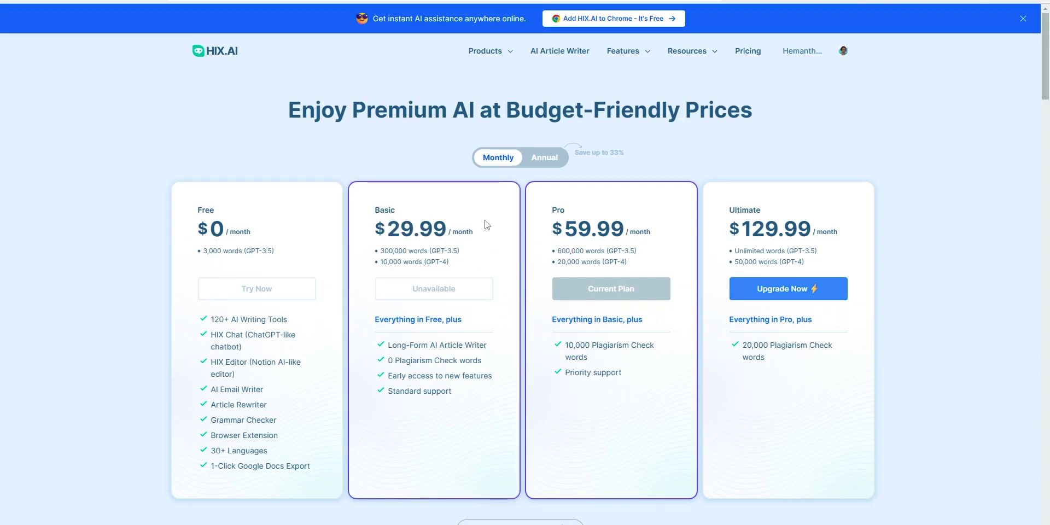
pyautogui.scroll(-15, 603, 345)
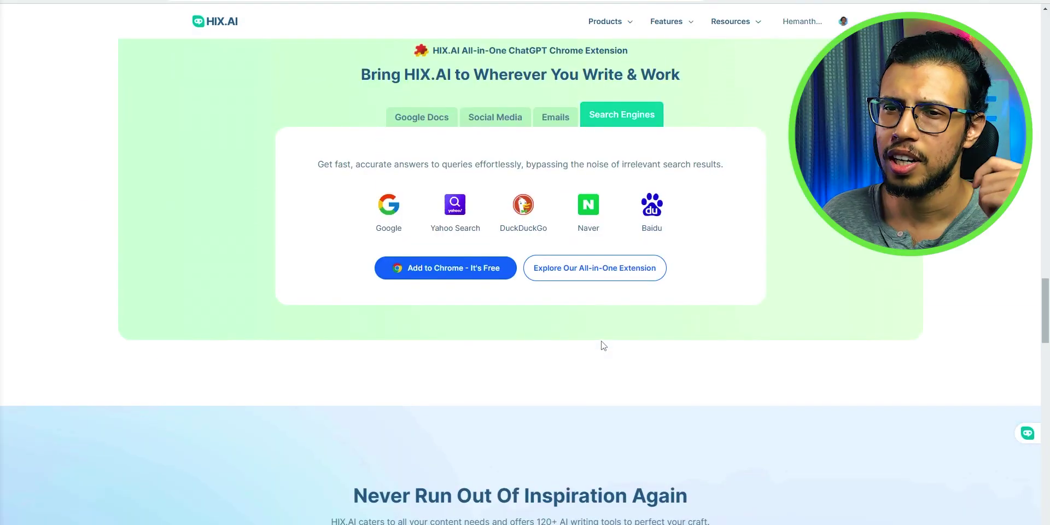
pyautogui.scroll(20, 604, 346)
pyautogui.scroll(-5, 603, 345)
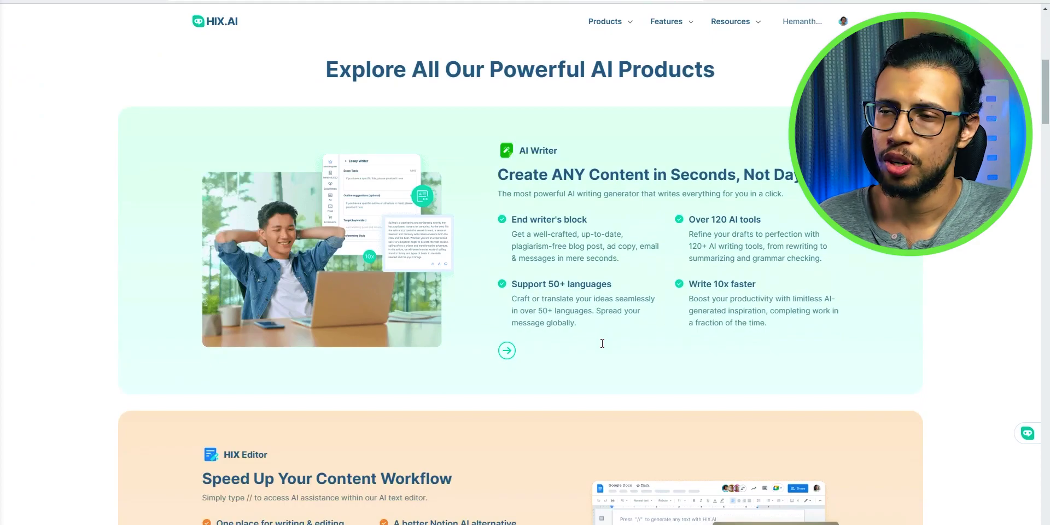
pyautogui.scroll(6, 603, 342)
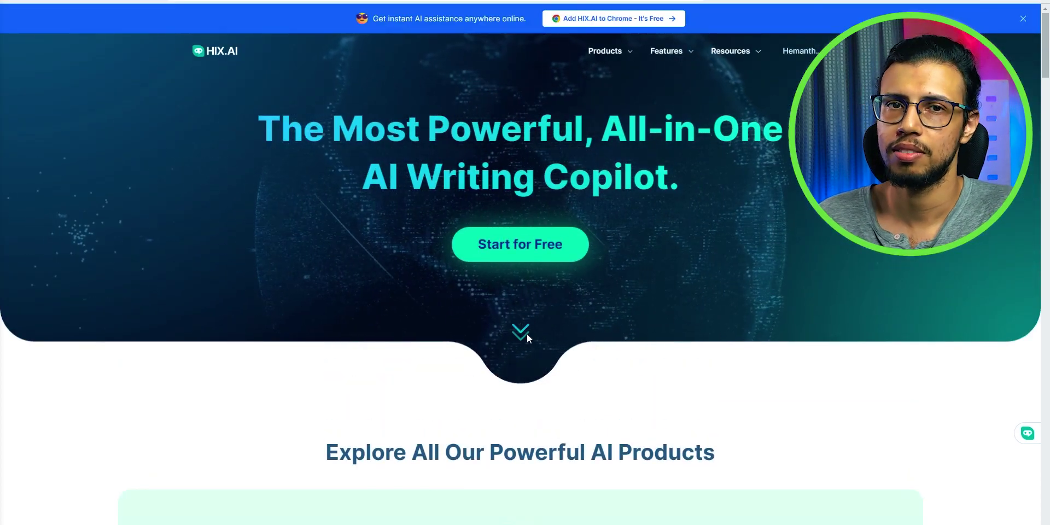